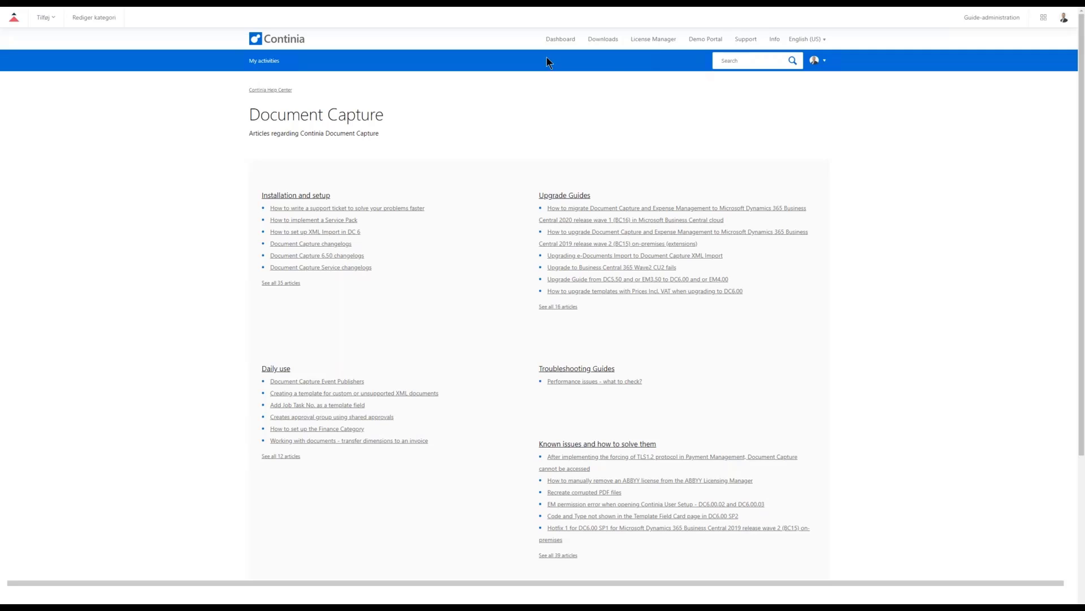
Step: Search the help center for "event" and read through the Document Capture 6.50 Event Publishers article
{"action": "left_click", "coordinate": [735, 60]}
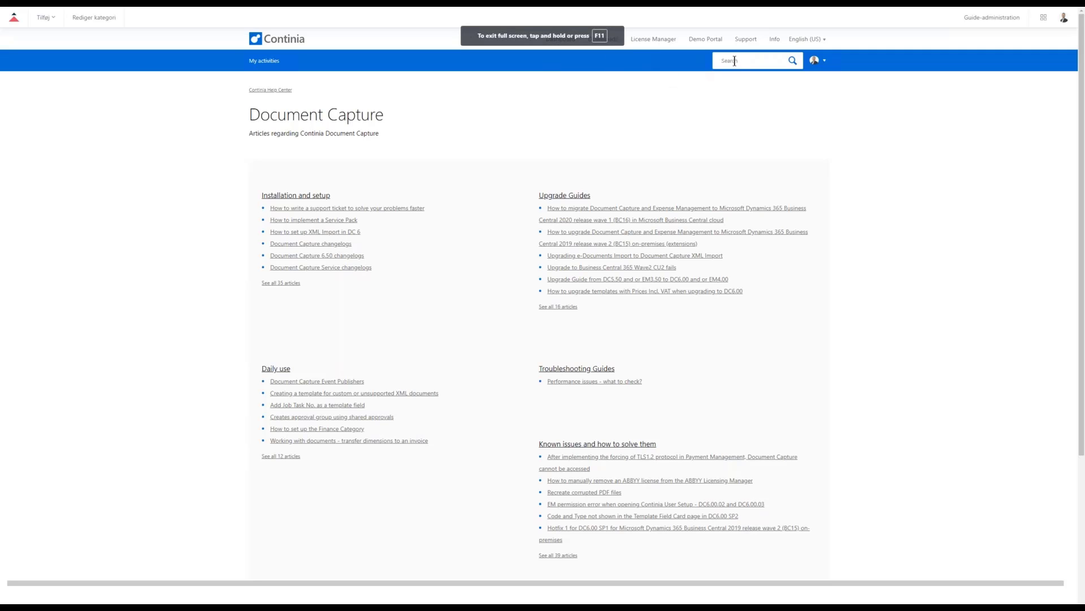
{"action": "type", "text": "event"}
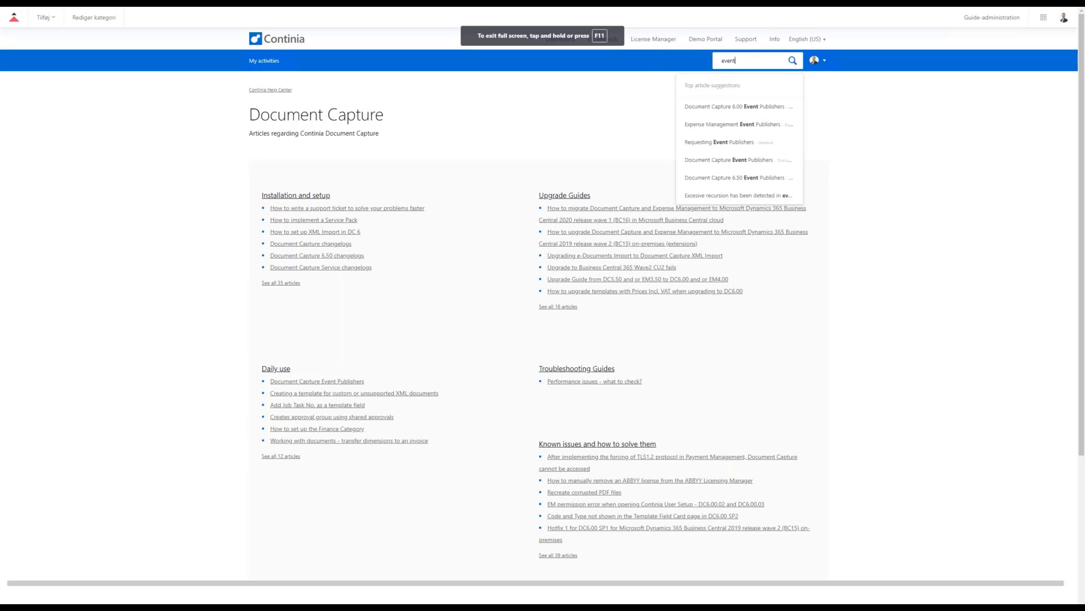
{"action": "left_click", "coordinate": [732, 179]}
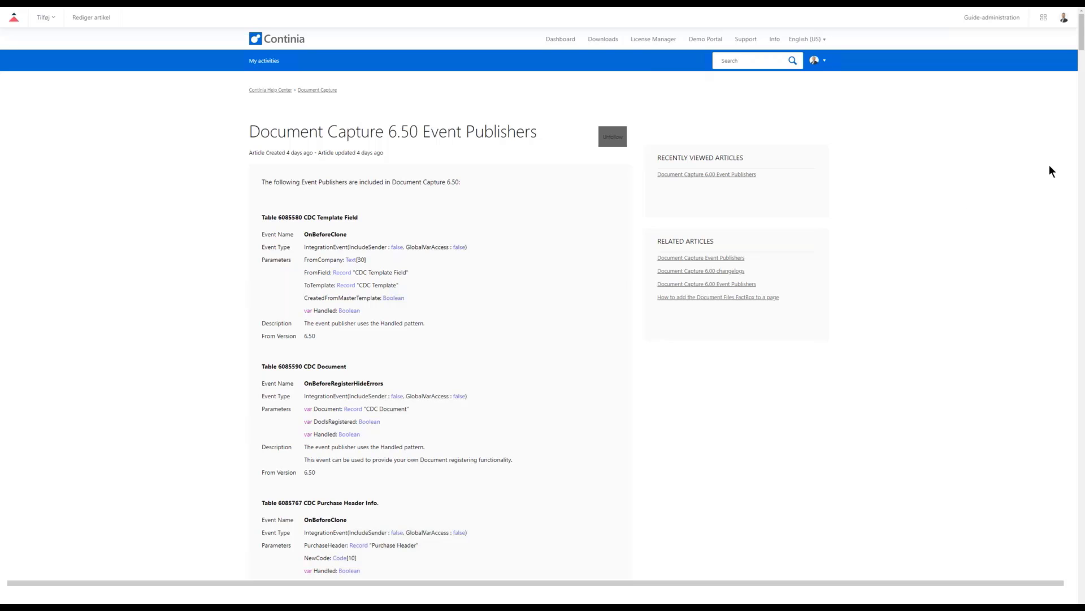
{"action": "scroll", "coordinate": [1051, 158], "scroll_direction": "down", "scroll_amount": 8}
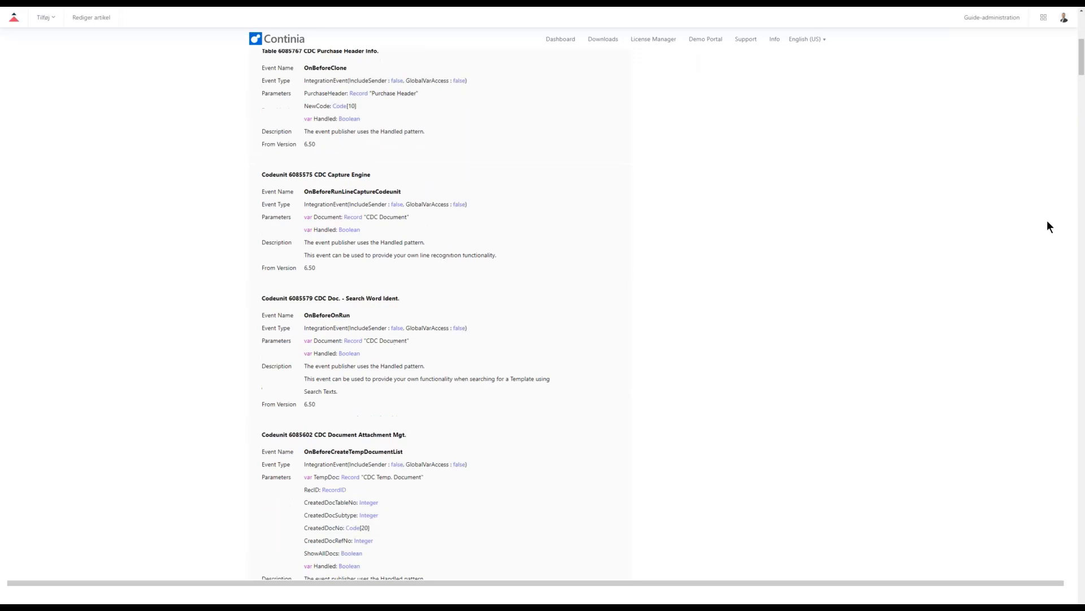
{"action": "scroll", "coordinate": [1048, 221], "scroll_direction": "down", "scroll_amount": 5}
{"action": "scroll", "coordinate": [1047, 221], "scroll_direction": "up", "scroll_amount": 13}
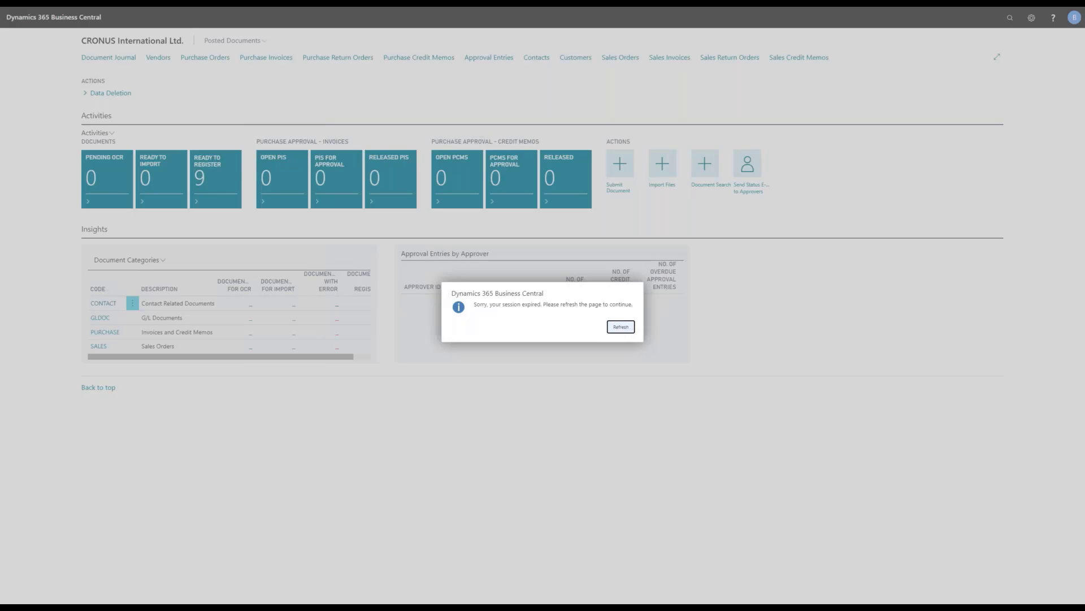
Step: Switch to Dynamics 365 Business Central, refresh the expired session and open the Document Capture Setup page by searching for "doc cap set"
{"action": "left_click", "coordinate": [621, 328]}
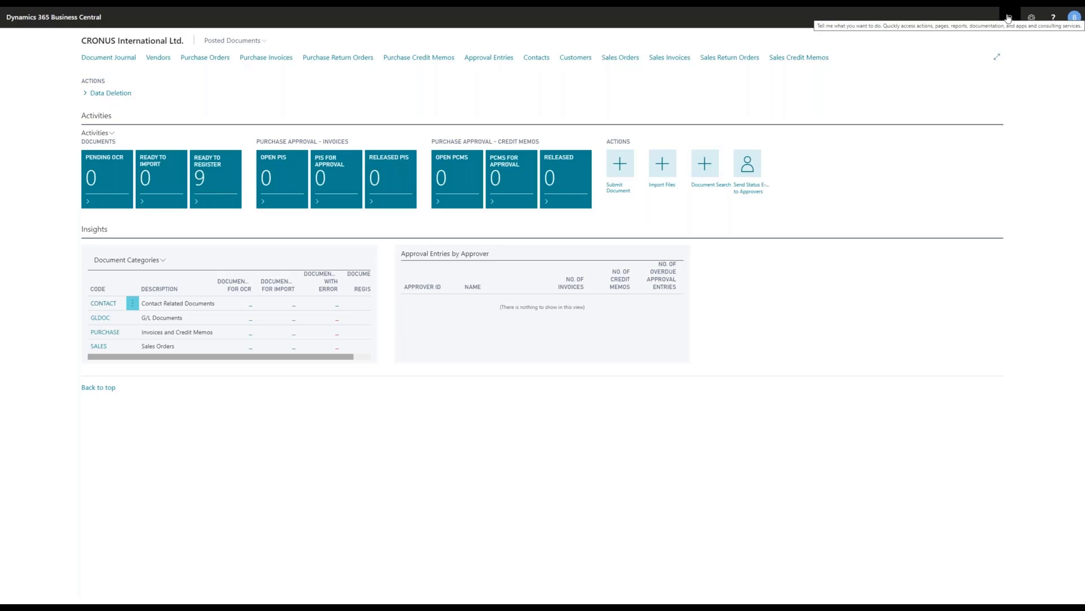
{"action": "key", "text": "alt+q"}
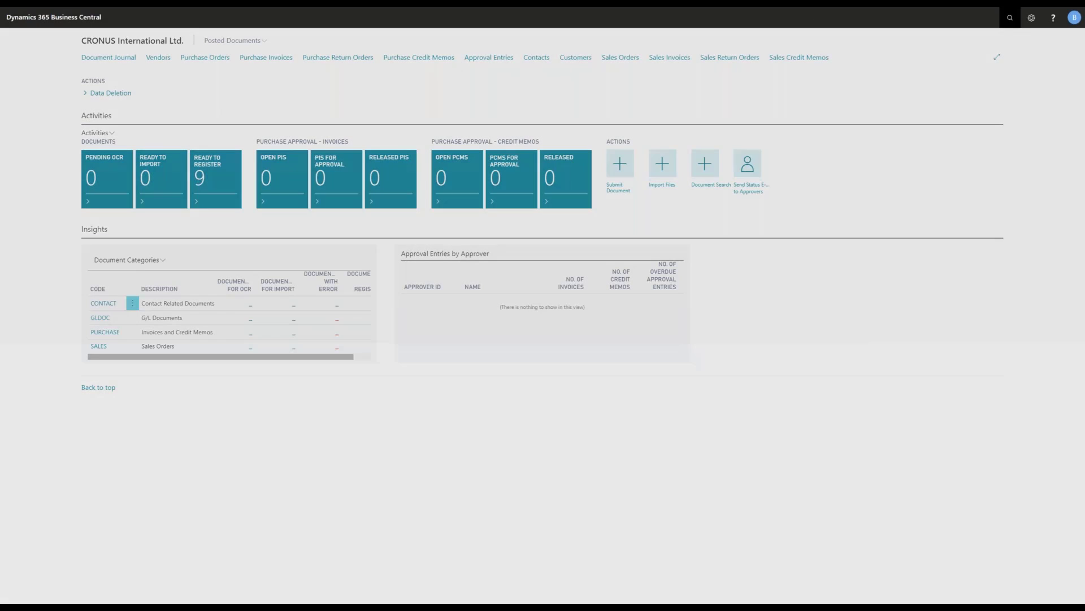
{"action": "type", "text": "doc c"}
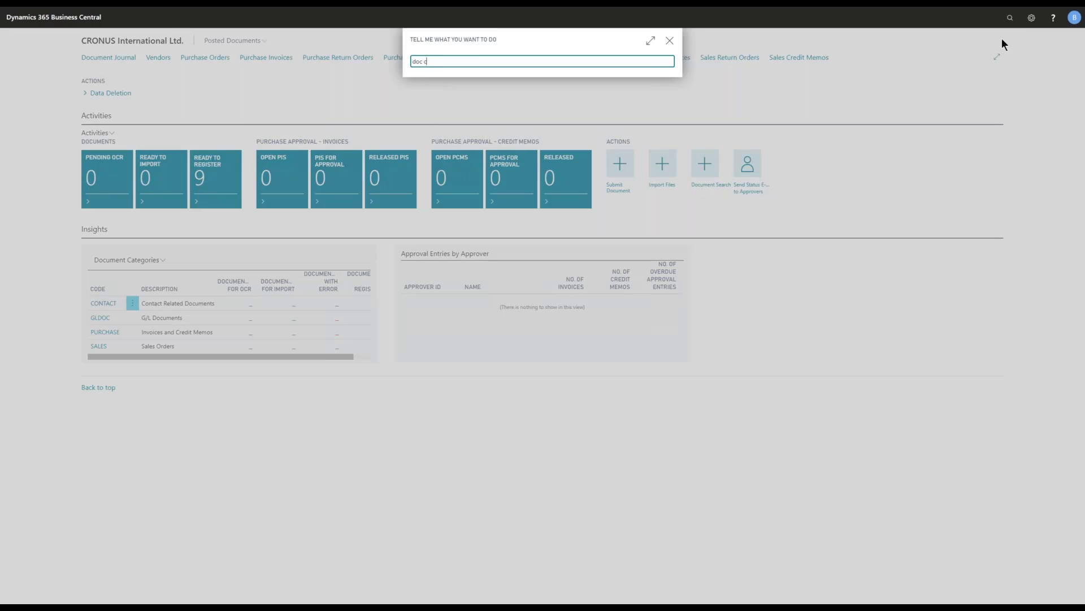
{"action": "type", "text": "ap set"}
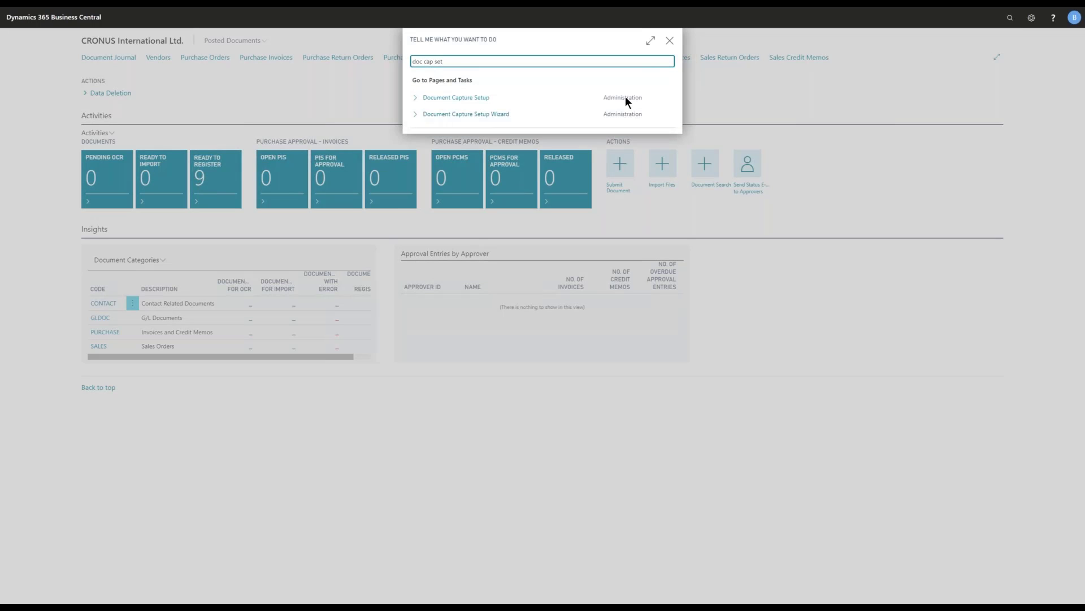
{"action": "left_click", "coordinate": [485, 100]}
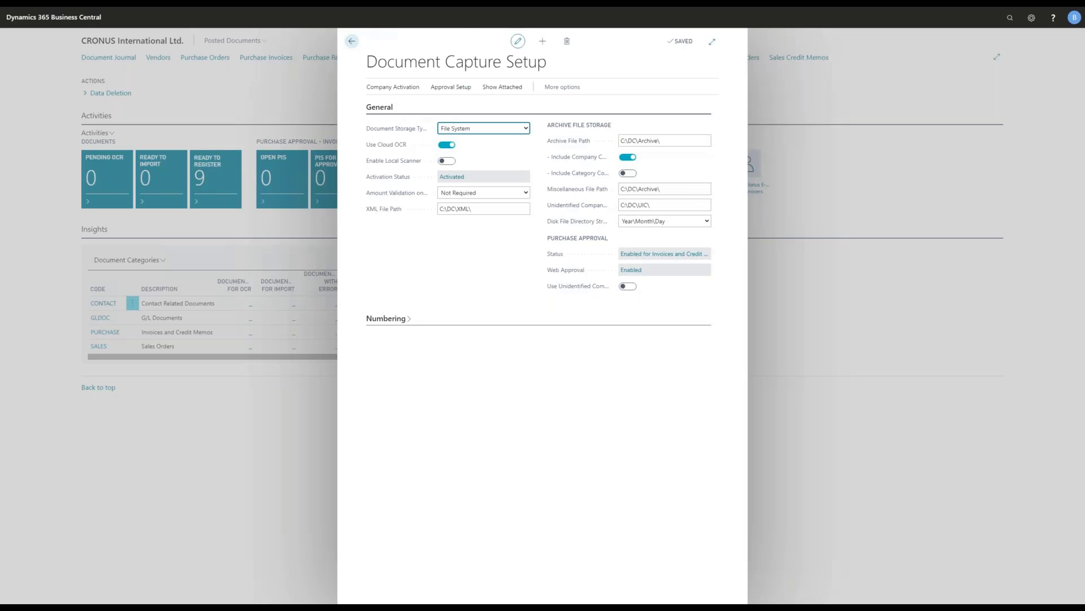
Step: Try to change the document storage type to Azure Blob Storage, agreeing to move the existing files
{"action": "mouse_move", "coordinate": [379, 127]}
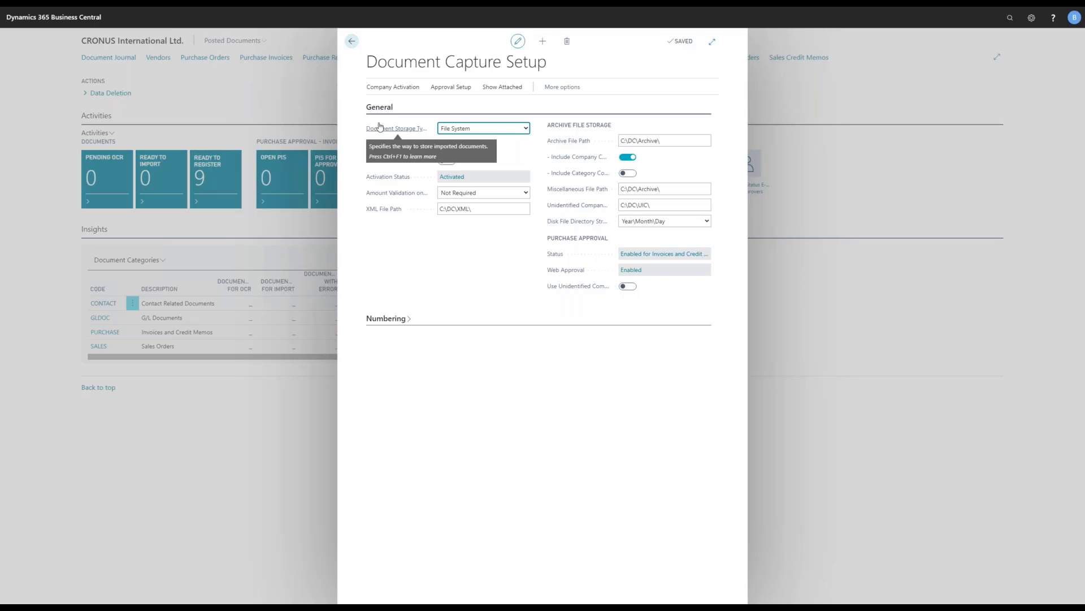
{"action": "left_click", "coordinate": [526, 129]}
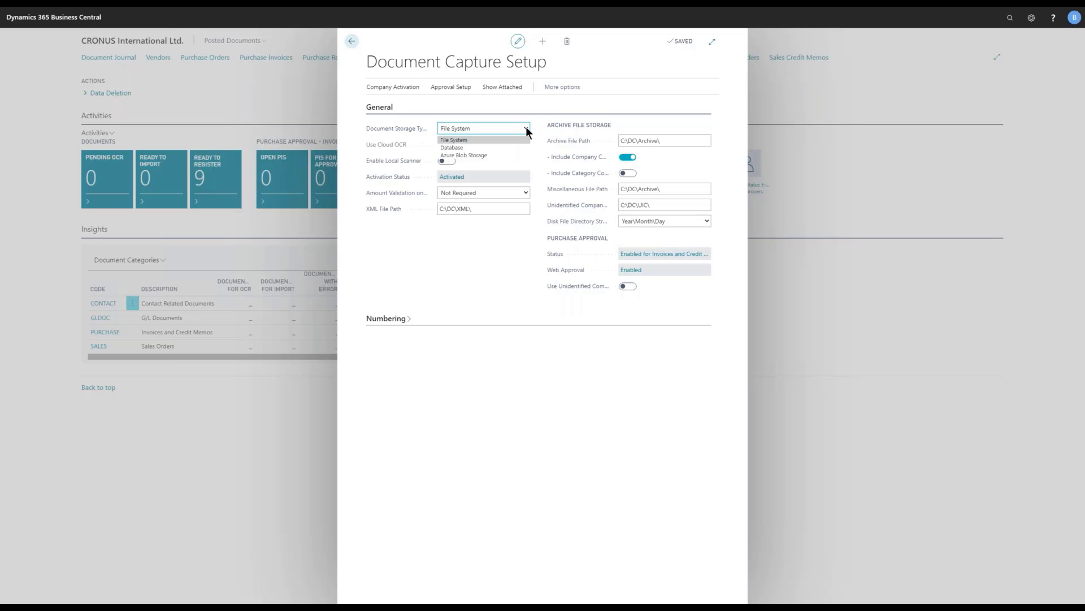
{"action": "left_click", "coordinate": [483, 155]}
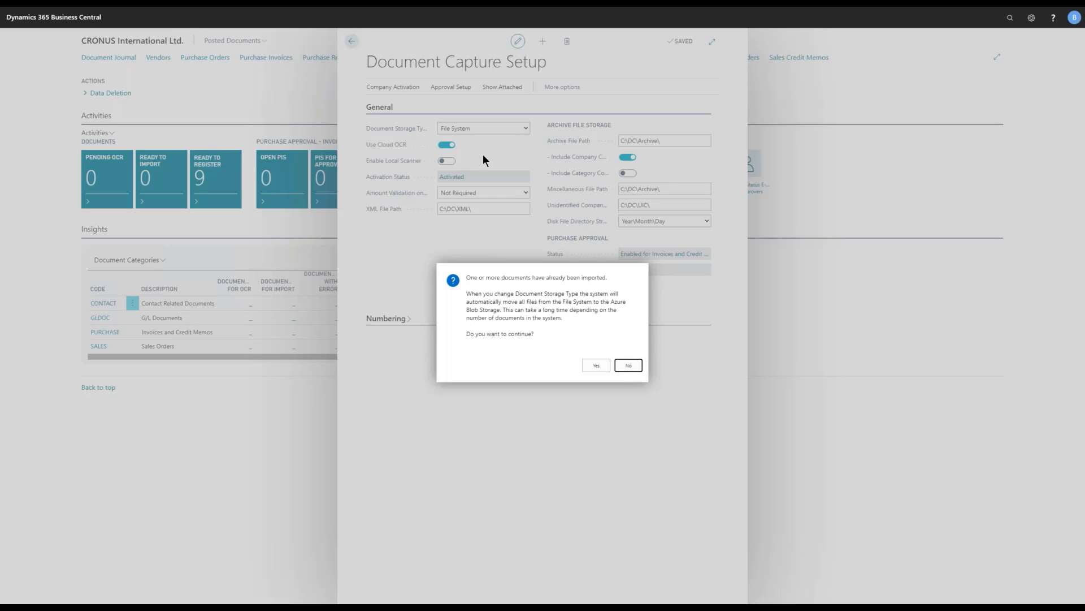
{"action": "left_click", "coordinate": [593, 369]}
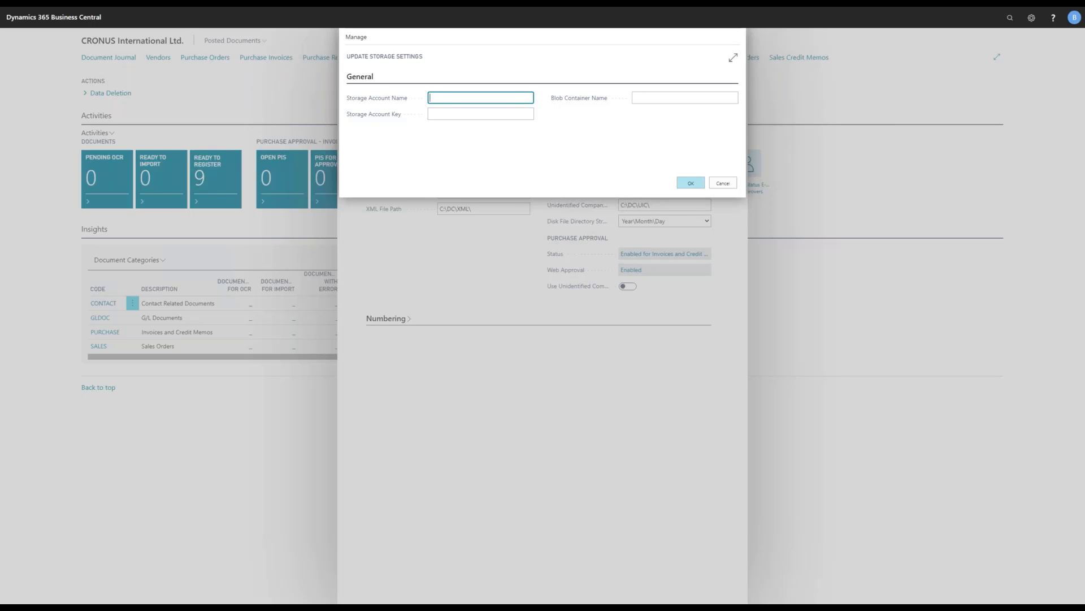
Step: Enter account name 123, the storage account key and blob container azxc in the storage settings, cancel them and close the setup page
{"action": "type", "text": "123"}
{"action": "key", "text": "Tab"}
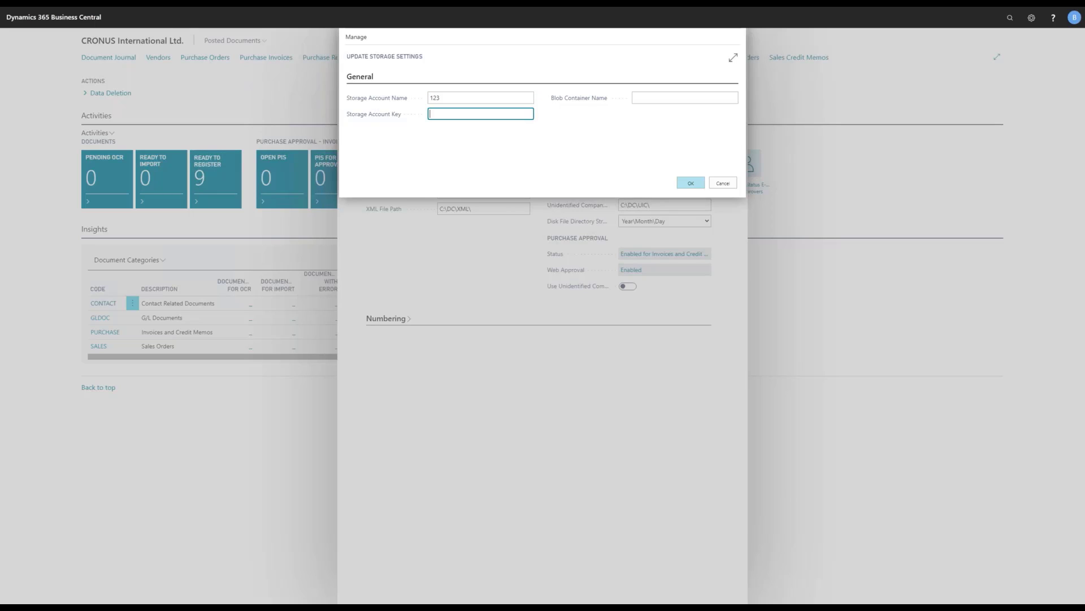
{"action": "type", "text": "1234567890"}
{"action": "key", "text": "Tab"}
{"action": "type", "text": "az"}
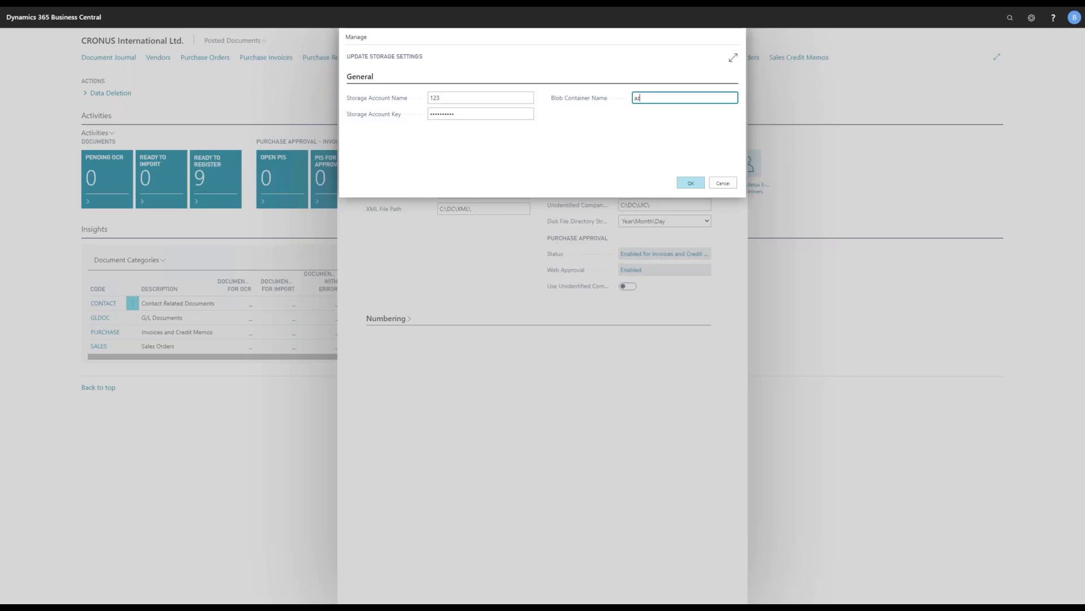
{"action": "type", "text": "xc"}
{"action": "left_click", "coordinate": [723, 184]}
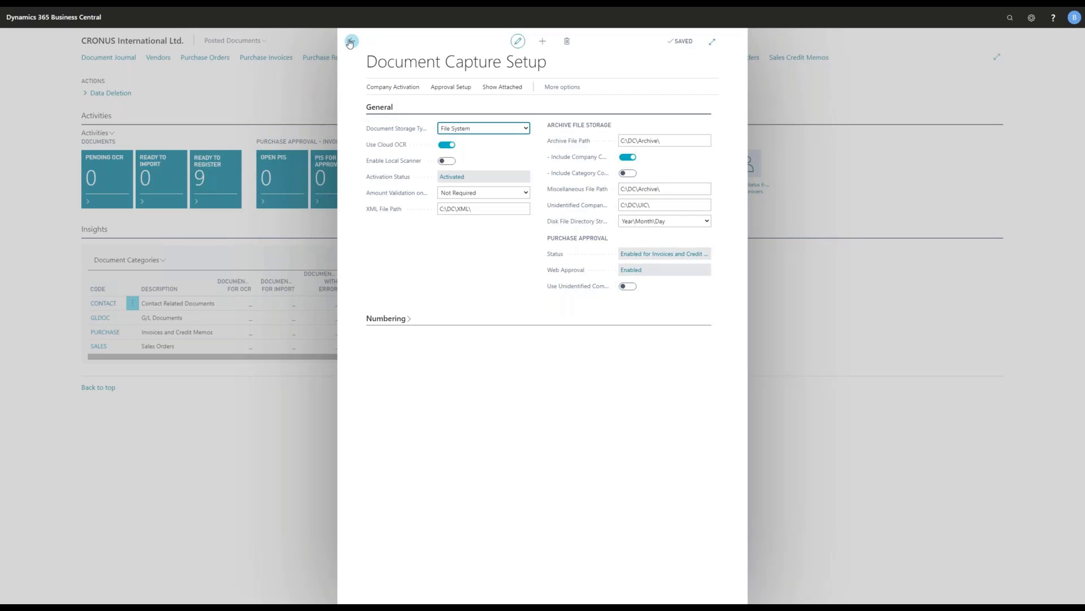
{"action": "left_click", "coordinate": [350, 42]}
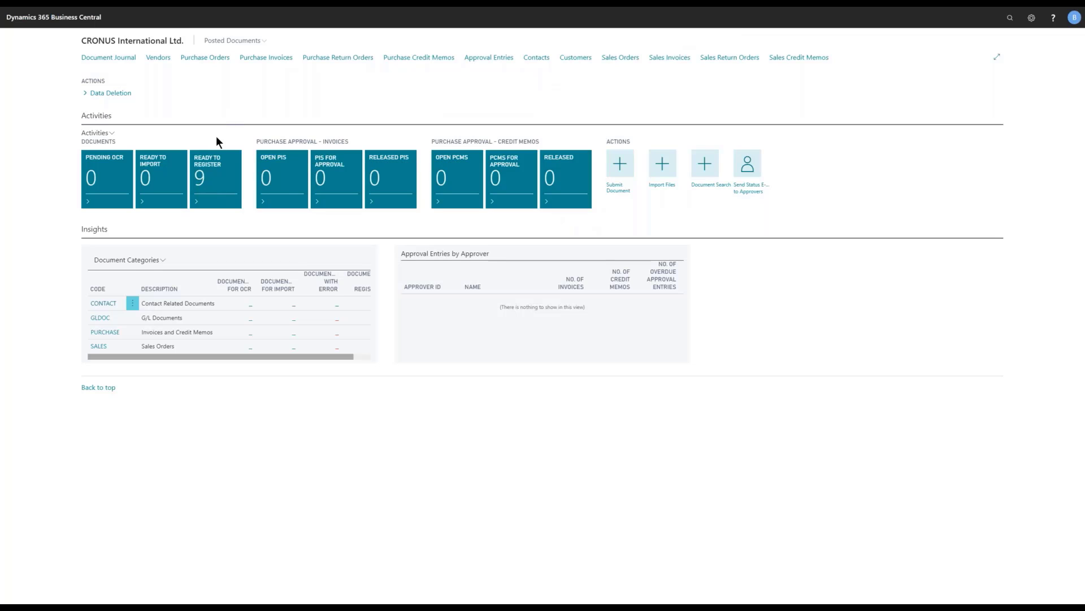
Step: Recognize the fields of the first purchase document that is ready to register and open its document card
{"action": "left_click", "coordinate": [214, 177]}
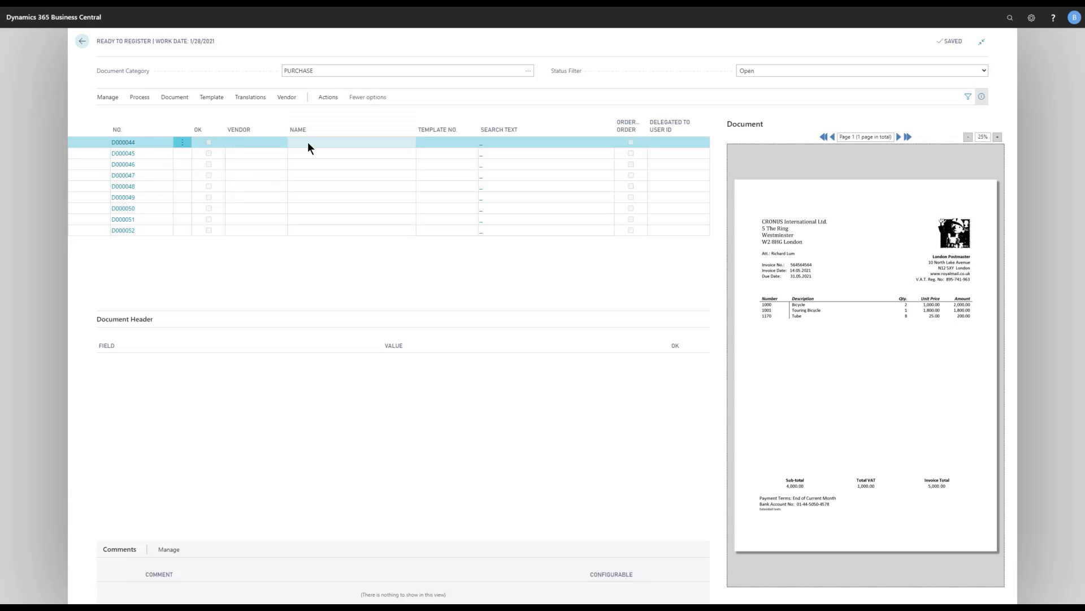
{"action": "left_click", "coordinate": [143, 98]}
{"action": "left_click", "coordinate": [249, 114]}
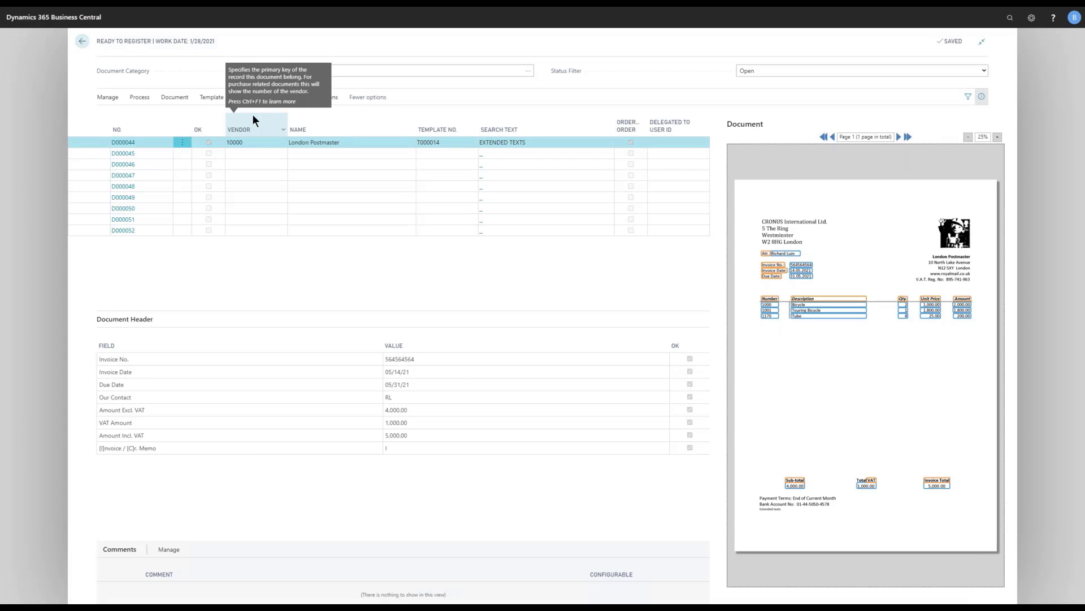
{"action": "left_click", "coordinate": [174, 100]}
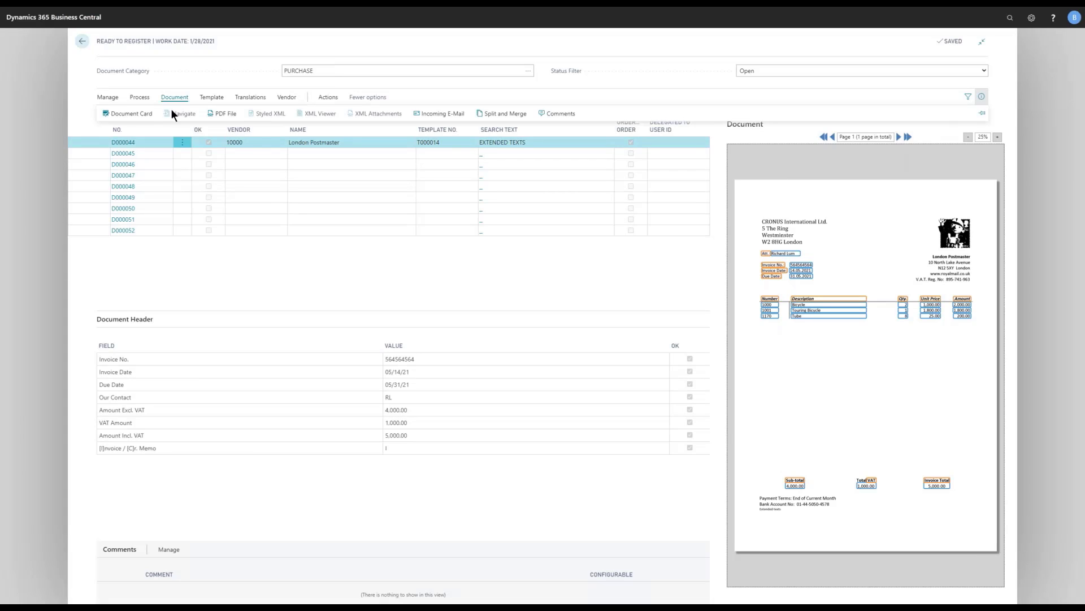
{"action": "left_click", "coordinate": [132, 114]}
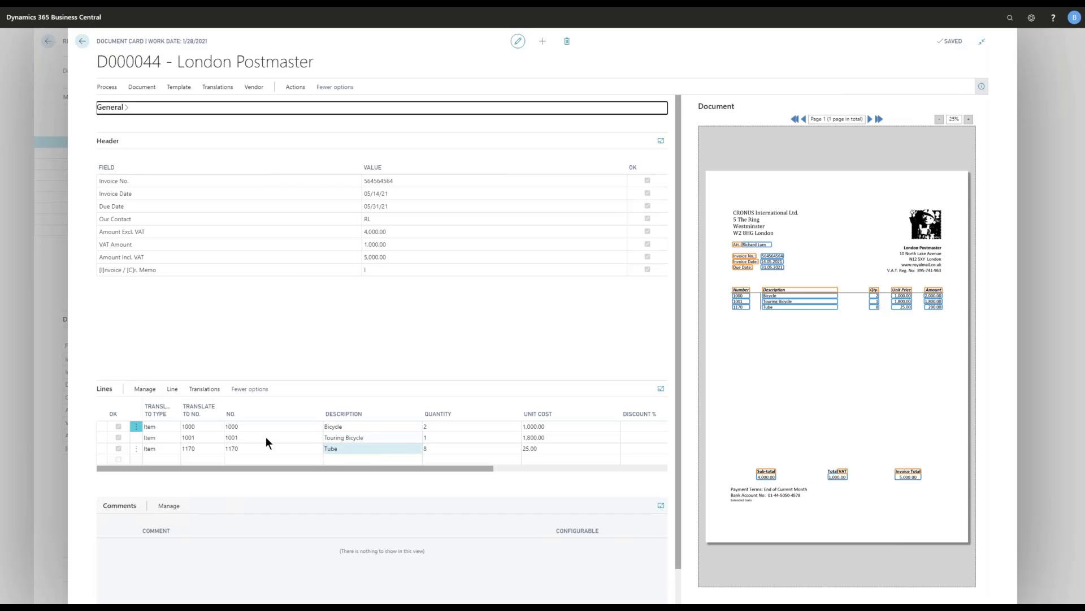
Step: Look up item 1000 from the Bicycle line, view its Bike extended text and return to the document card
{"action": "left_click", "coordinate": [216, 428]}
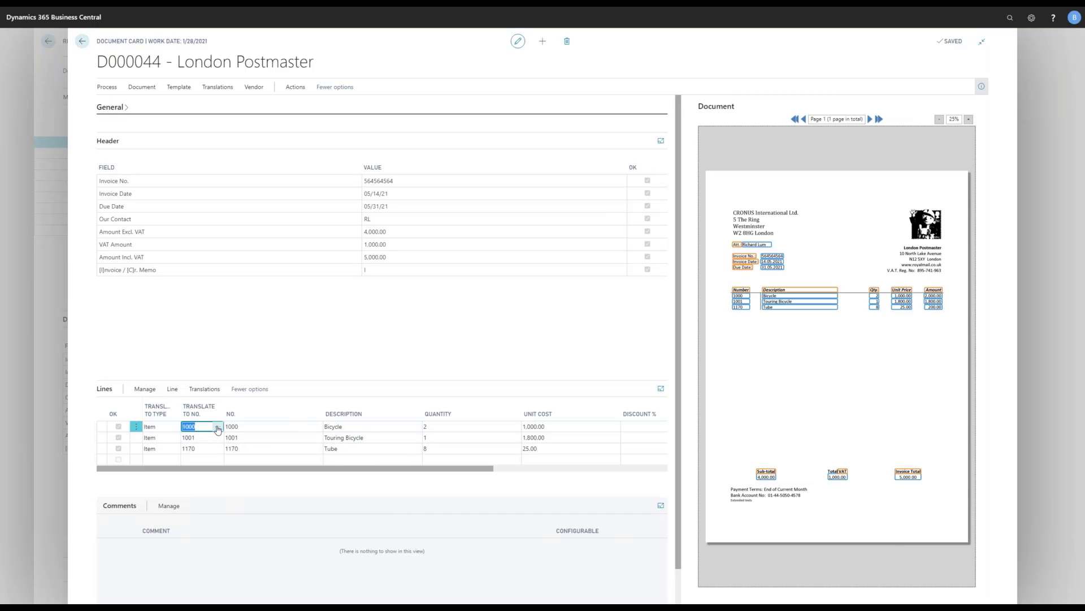
{"action": "left_click", "coordinate": [217, 428]}
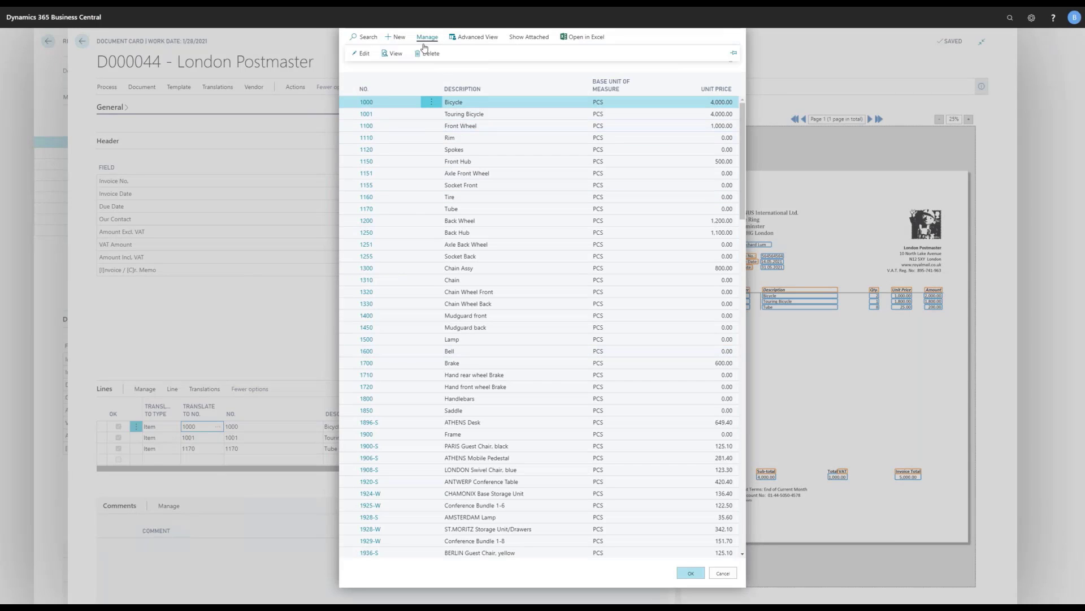
{"action": "left_click", "coordinate": [367, 102]}
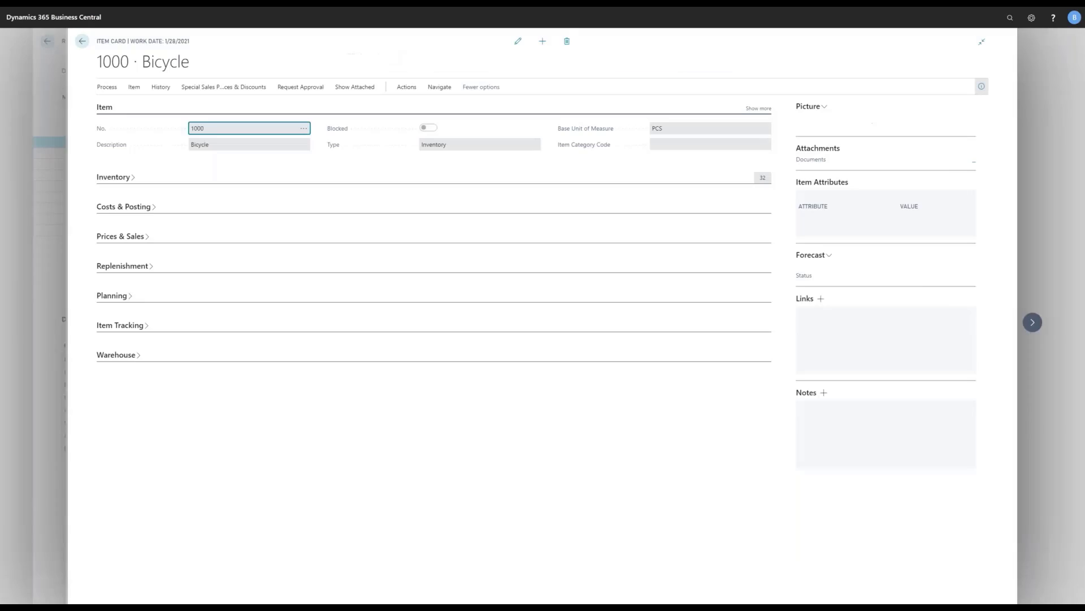
{"action": "left_click", "coordinate": [440, 87]}
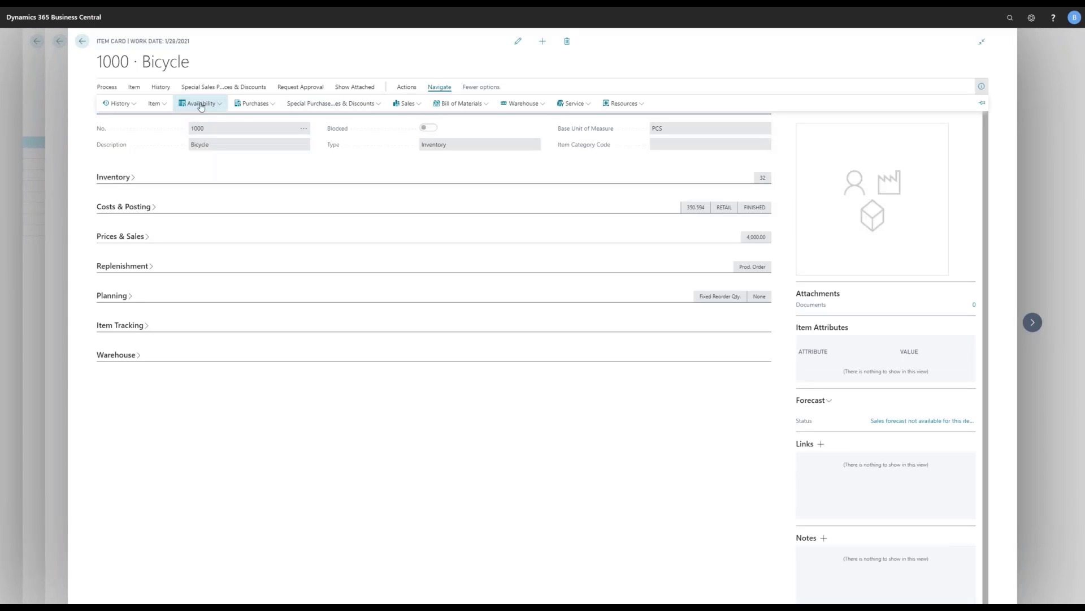
{"action": "left_click", "coordinate": [160, 104]}
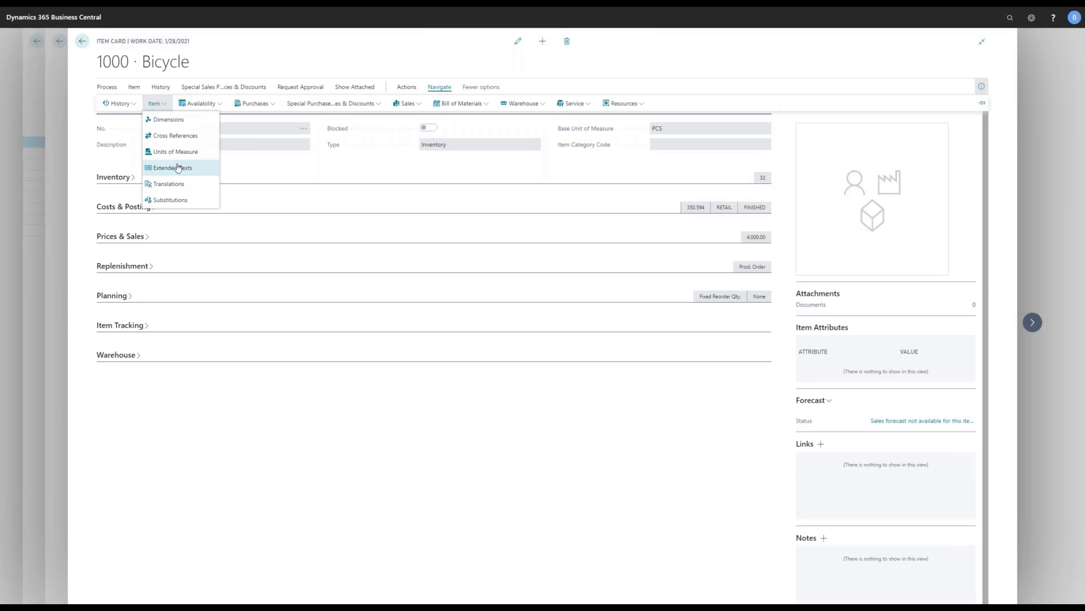
{"action": "left_click", "coordinate": [175, 167]}
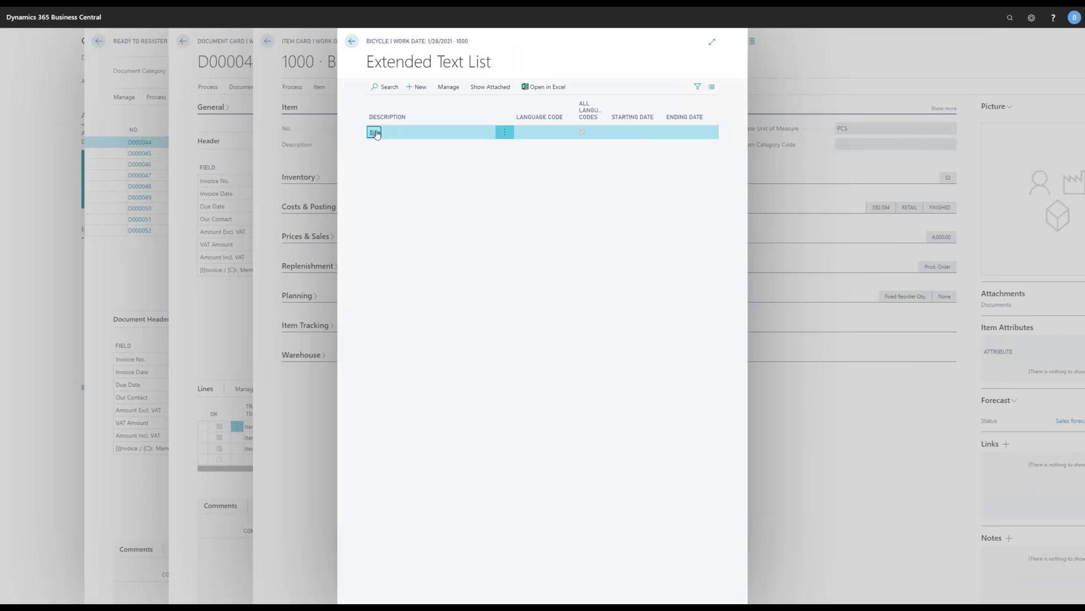
{"action": "left_click", "coordinate": [375, 133]}
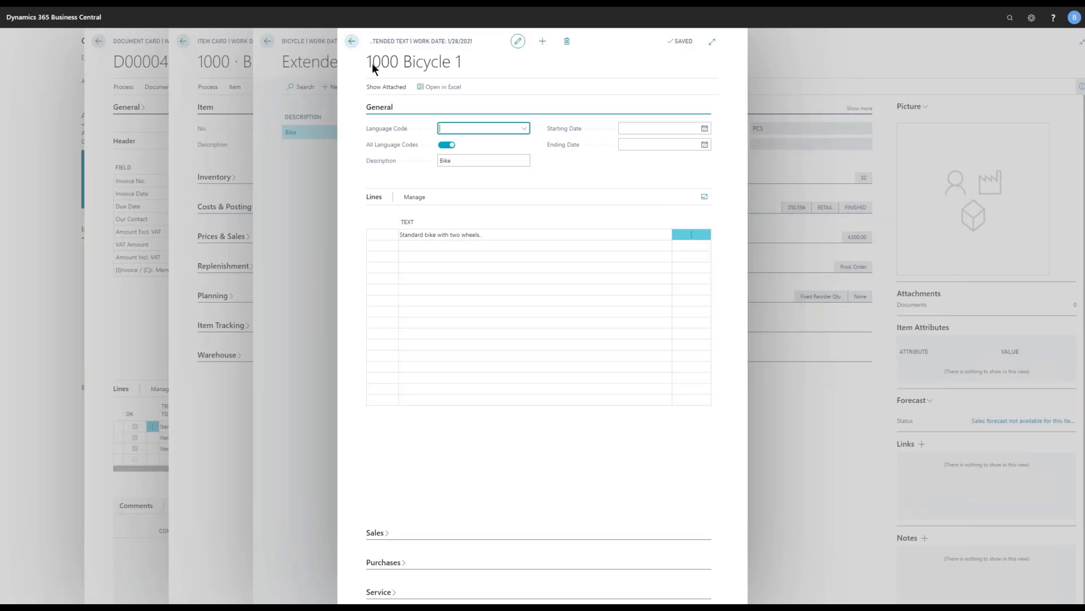
{"action": "left_click", "coordinate": [352, 42]}
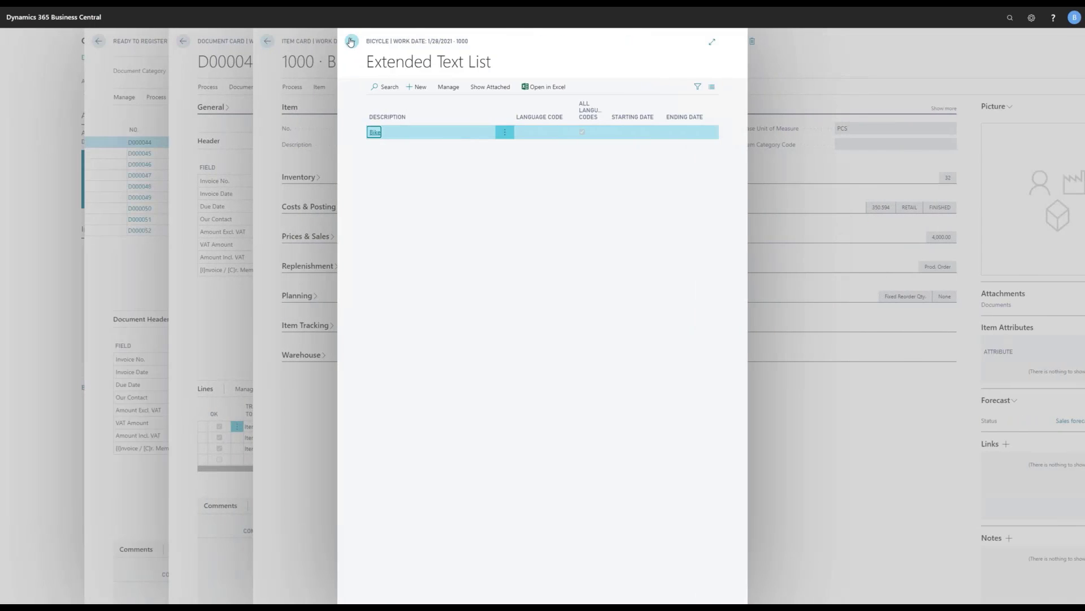
{"action": "left_click", "coordinate": [350, 41]}
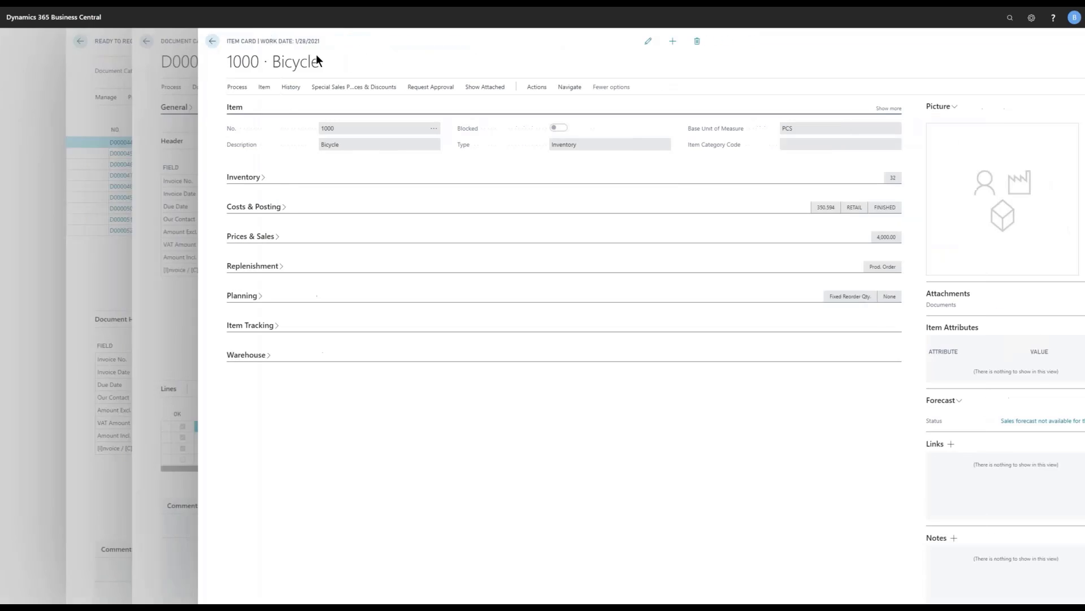
{"action": "left_click", "coordinate": [82, 42]}
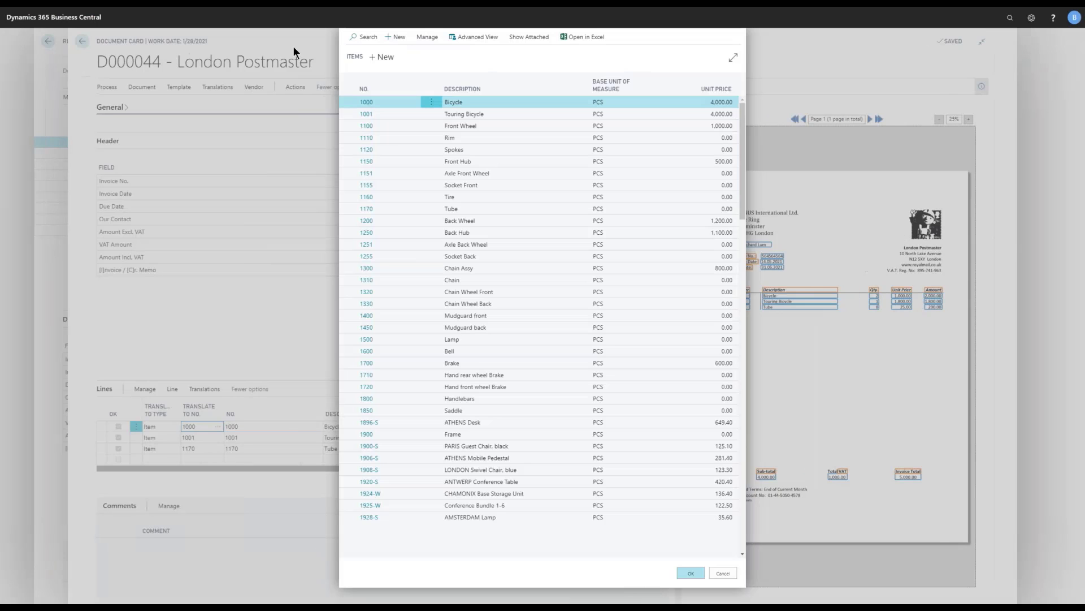
{"action": "left_click", "coordinate": [722, 573]}
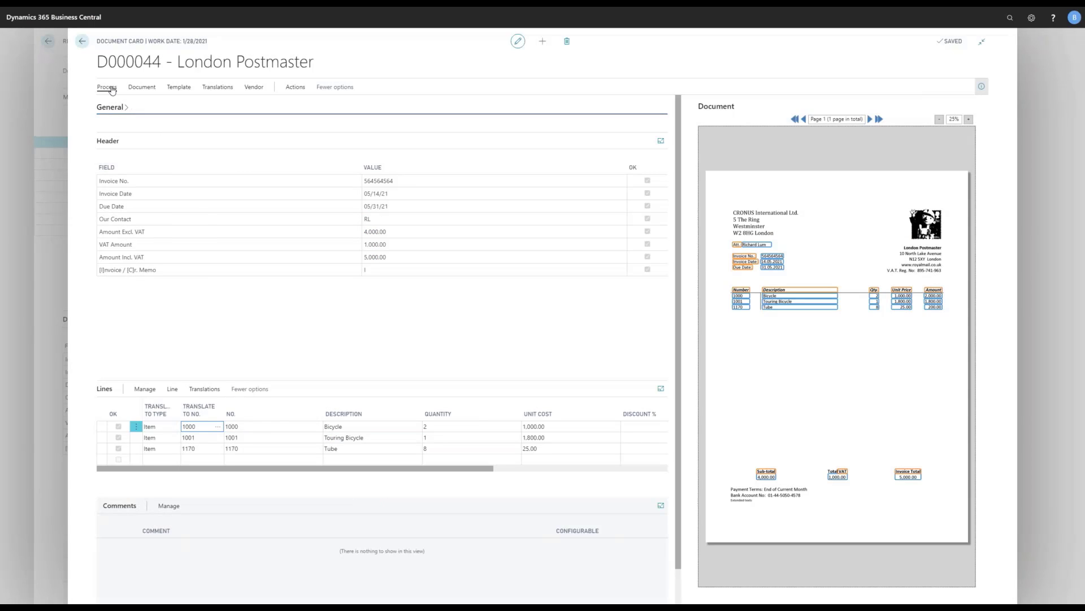
Step: Register the London Postmaster document as a purchase invoice
{"action": "left_click", "coordinate": [113, 90]}
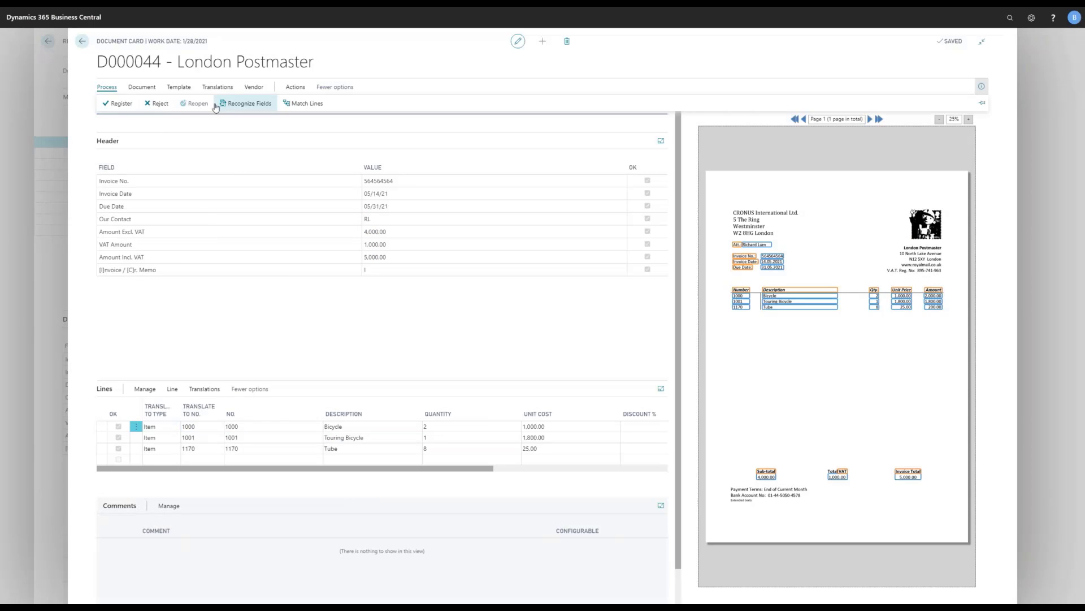
{"action": "left_click", "coordinate": [117, 106]}
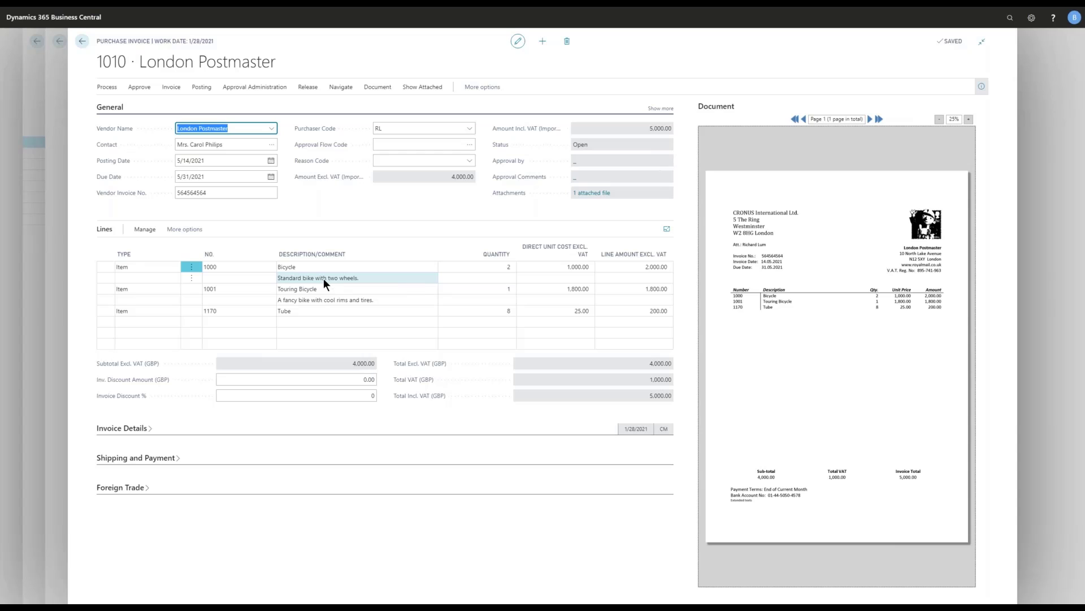
Step: Close the purchase invoice and document card, and recognize the fields of document D000045 in the ready-to-register list
{"action": "key", "text": "Escape"}
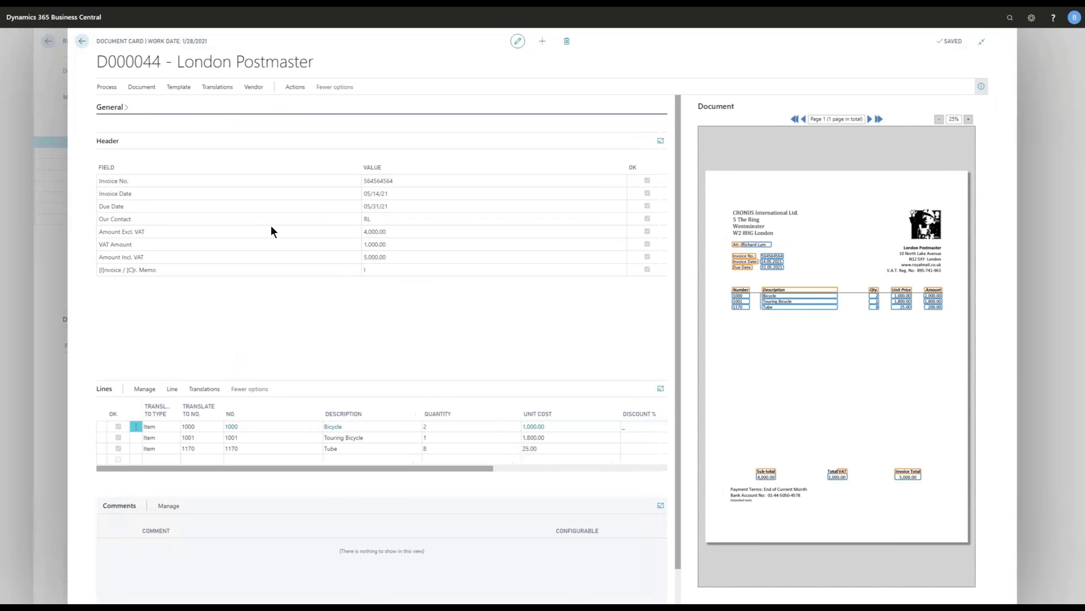
{"action": "left_click", "coordinate": [83, 41]}
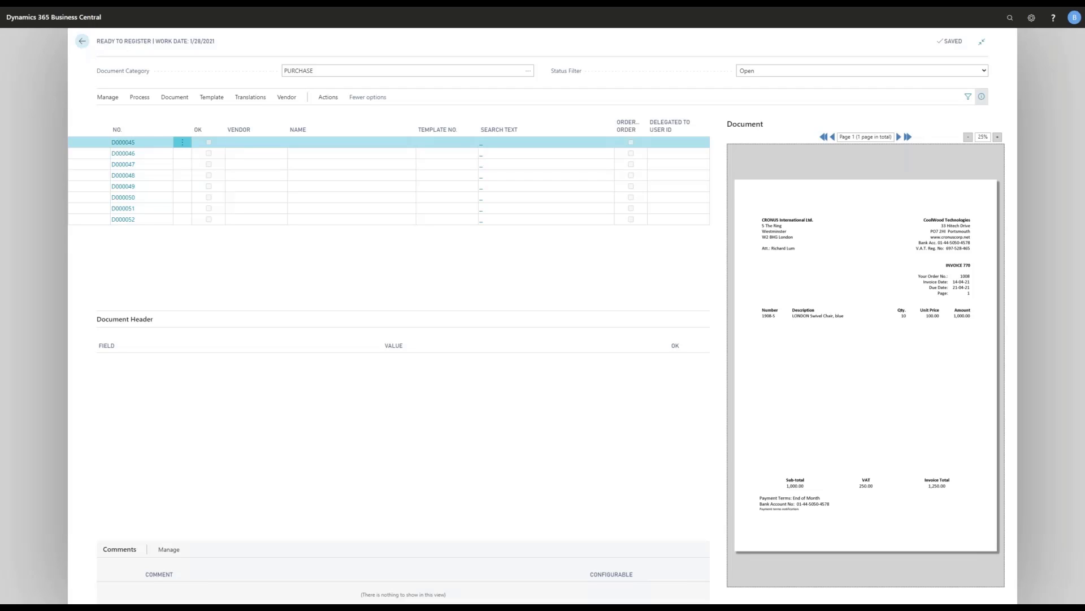
{"action": "left_click", "coordinate": [142, 98]}
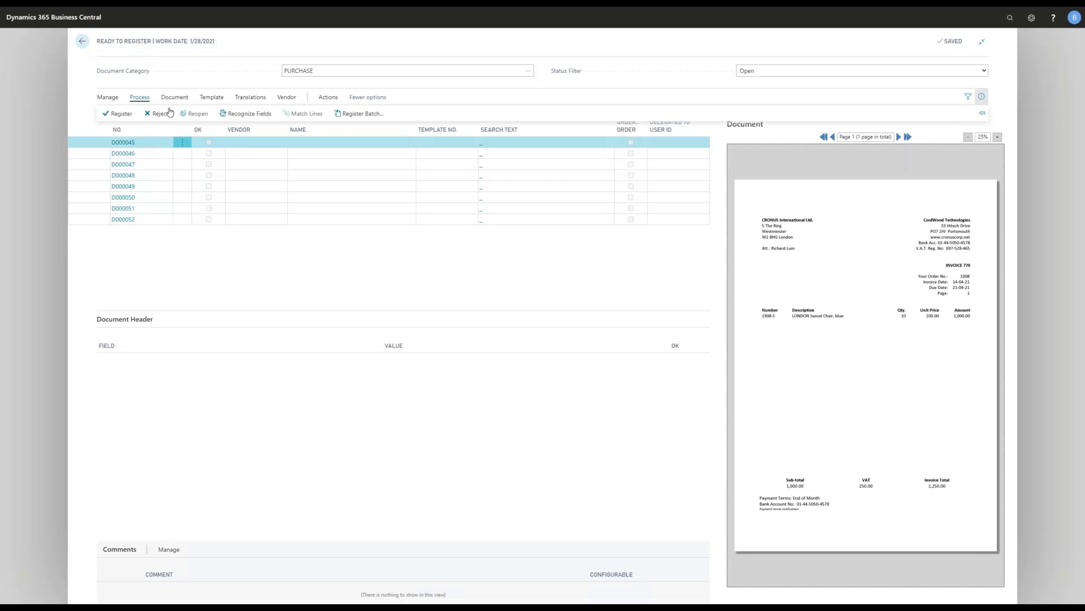
{"action": "left_click", "coordinate": [248, 115]}
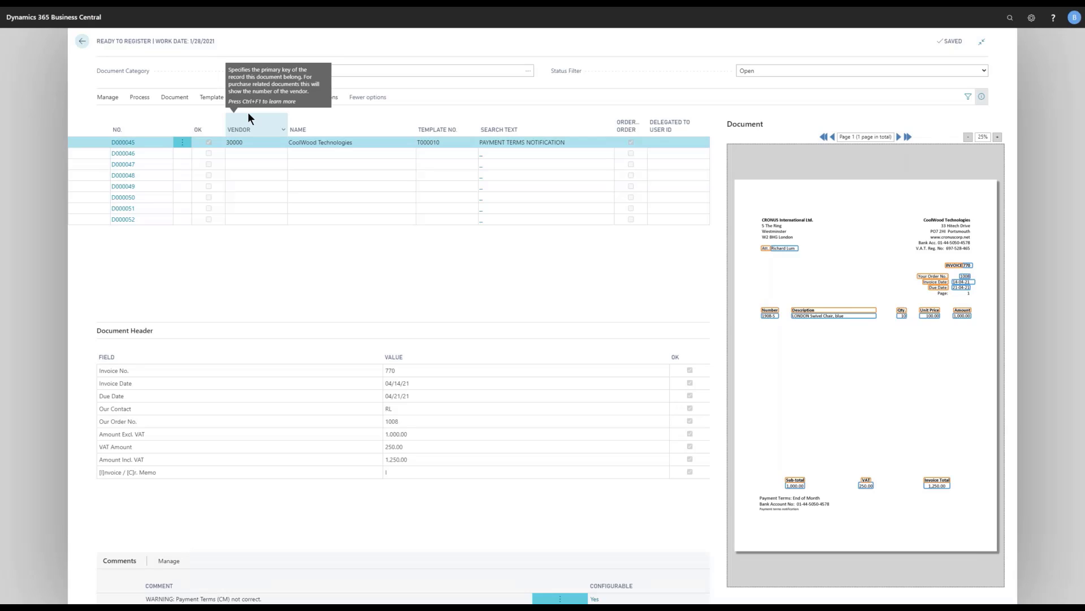
{"action": "left_click", "coordinate": [209, 142]}
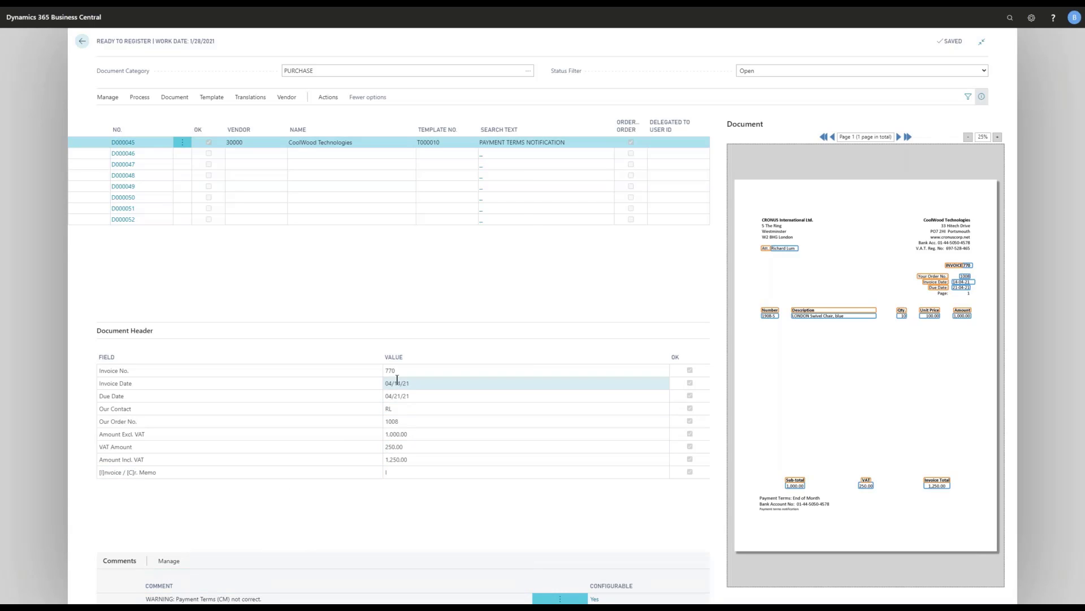
{"action": "left_click", "coordinate": [385, 395]}
{"action": "left_click", "coordinate": [399, 385]}
{"action": "left_click", "coordinate": [410, 395]}
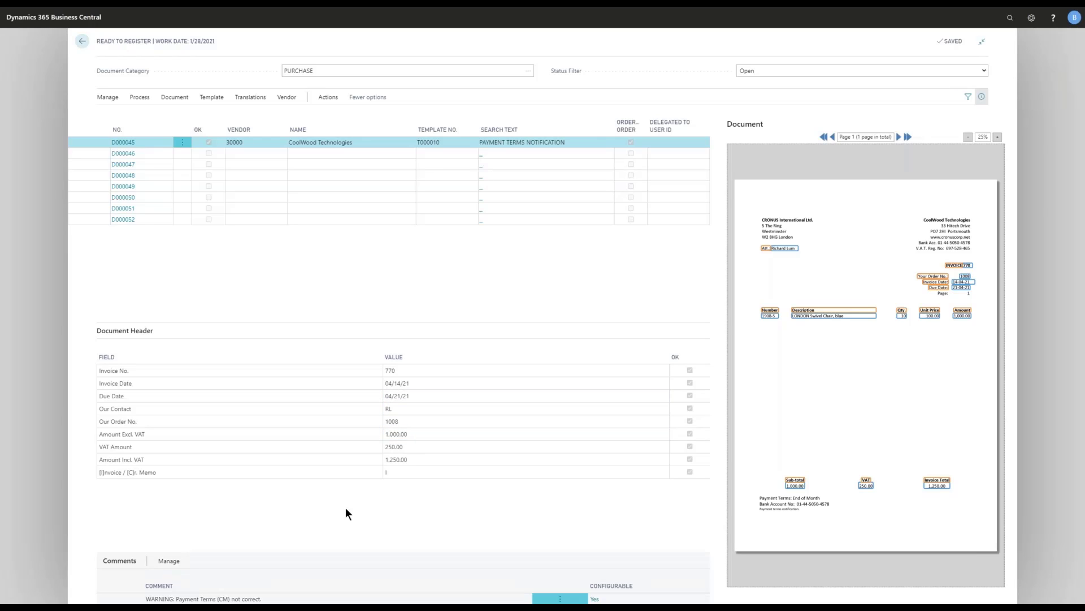
Step: Delegate the CoolWood Technologies document to user BCDEMO\RL
{"action": "left_click", "coordinate": [668, 143]}
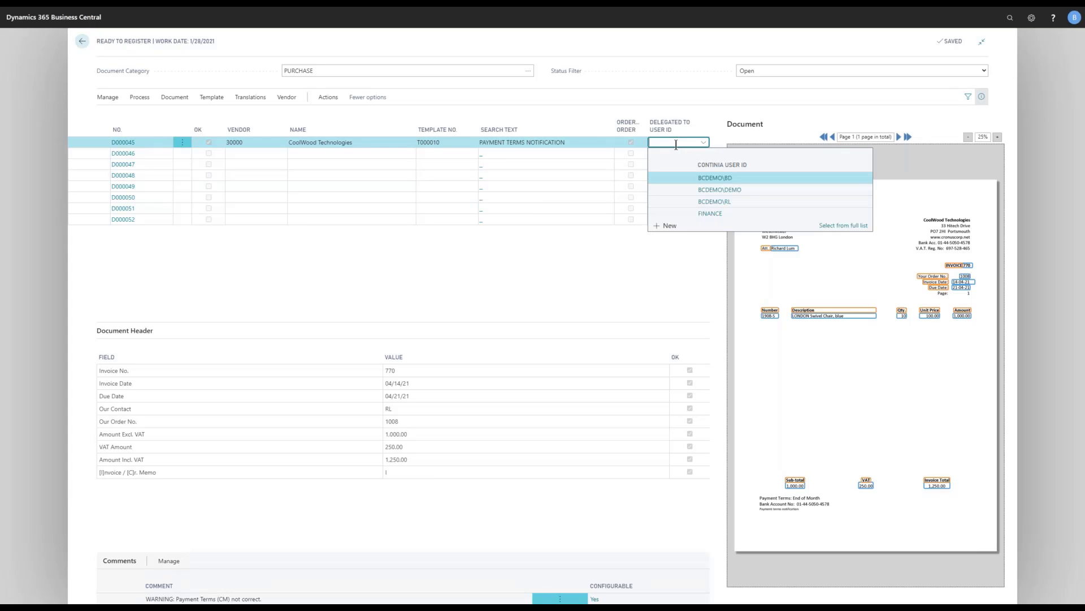
{"action": "left_click", "coordinate": [731, 201]}
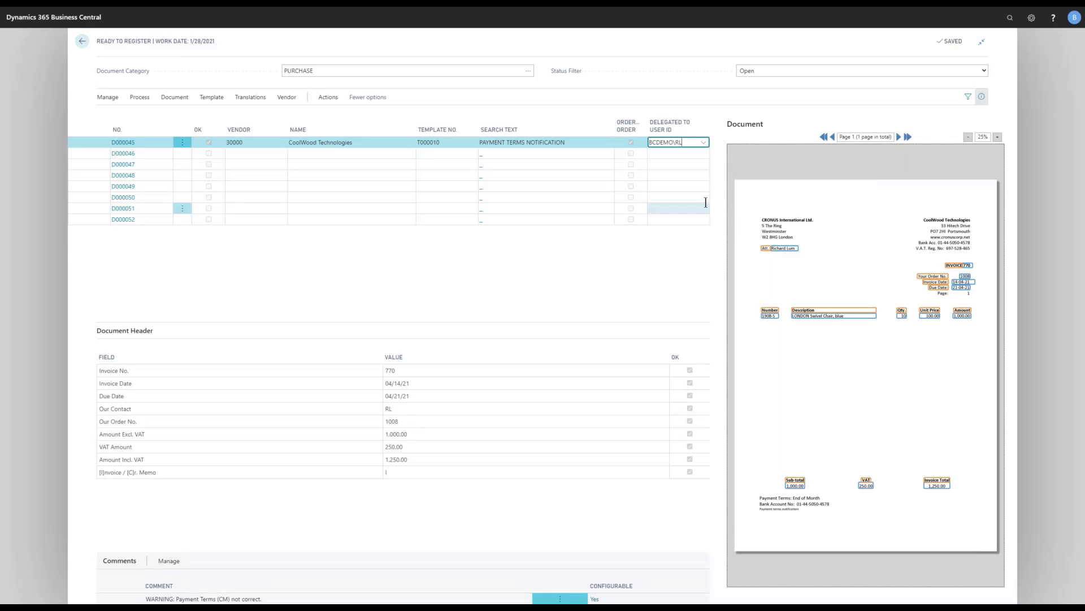
{"action": "left_click", "coordinate": [393, 143]}
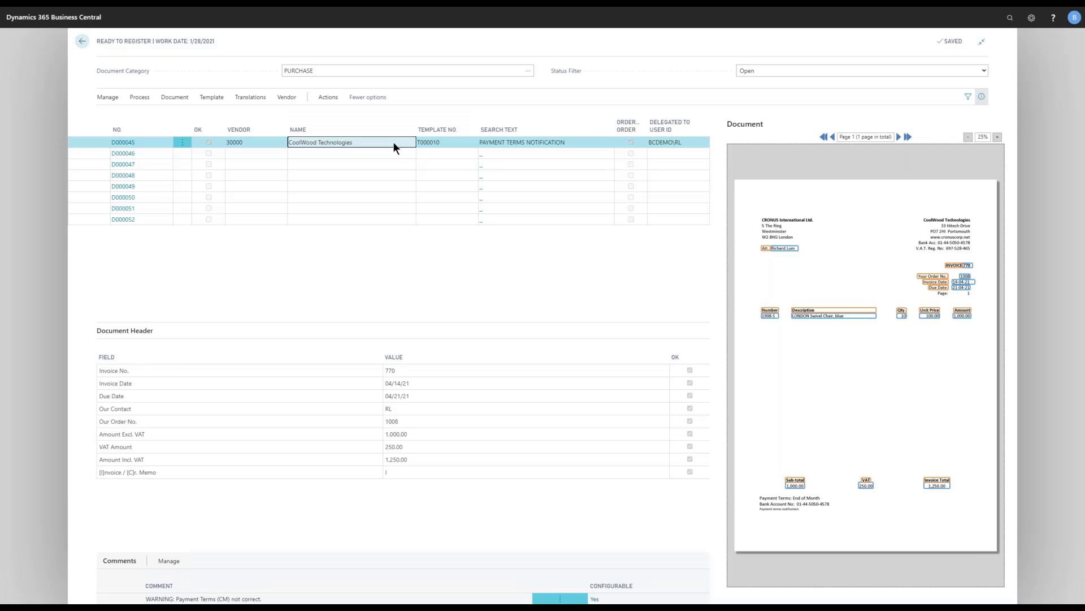
Step: Switch to the delegated user's session, refresh it, check the signed-in user and open the documents delegated to that user
{"action": "key", "text": "alt+Tab"}
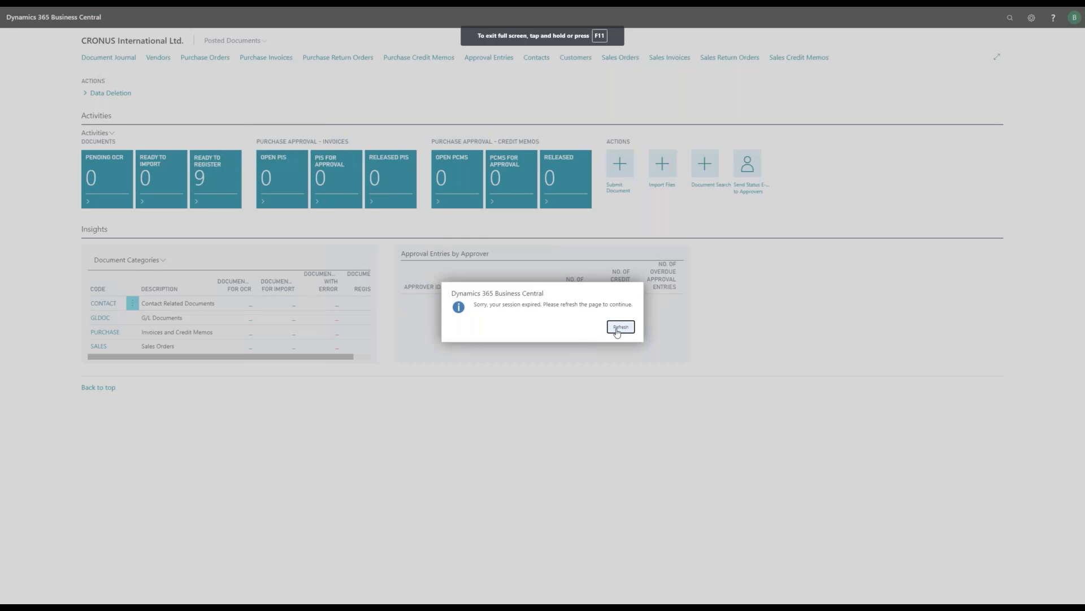
{"action": "left_click", "coordinate": [618, 333]}
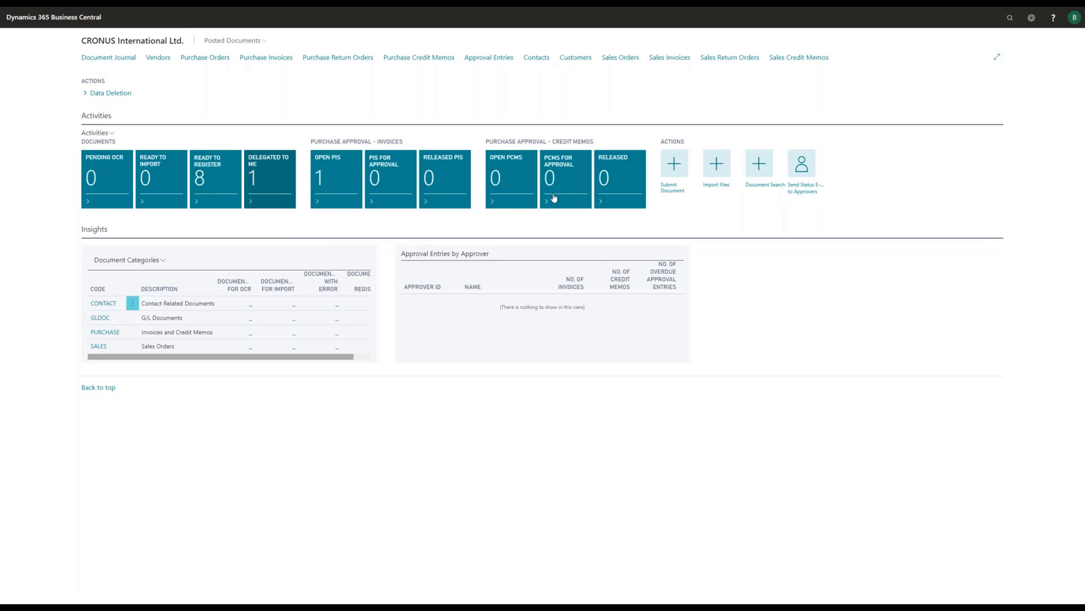
{"action": "left_click", "coordinate": [1075, 18]}
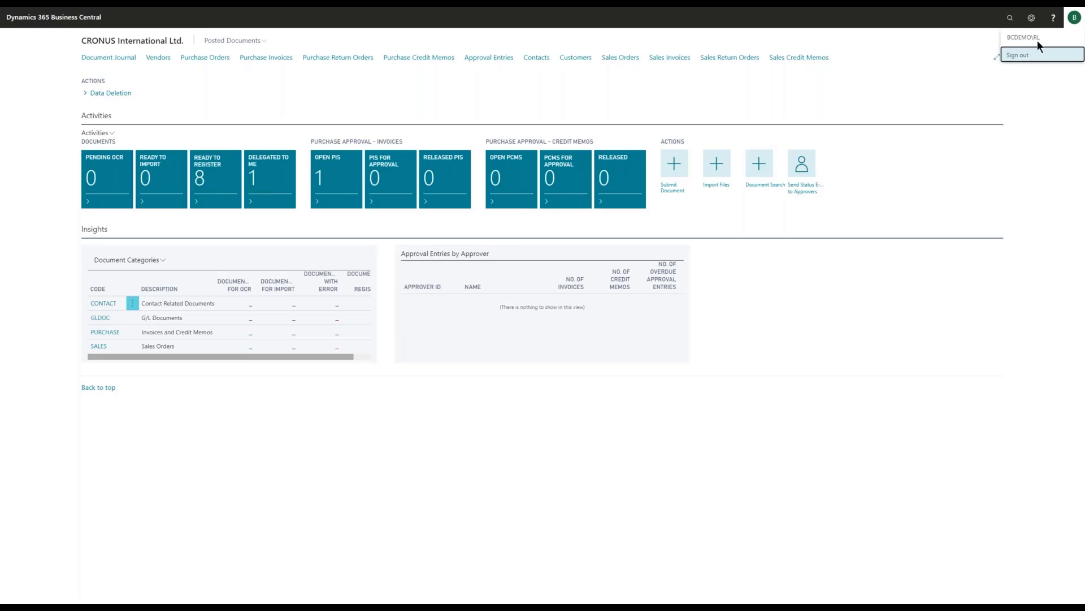
{"action": "left_click", "coordinate": [277, 178]}
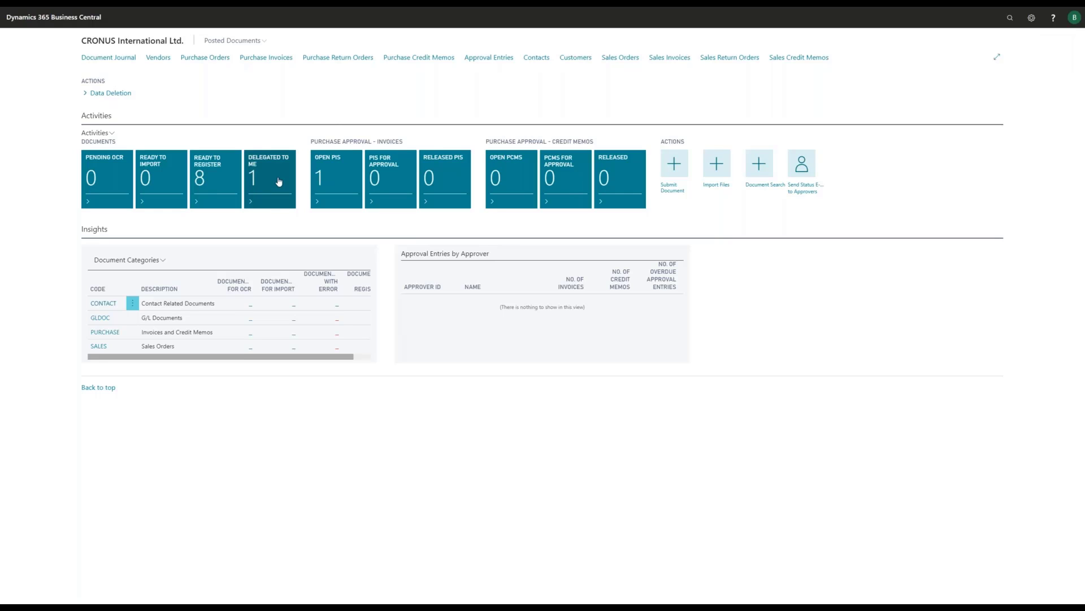
{"action": "left_click", "coordinate": [278, 180]}
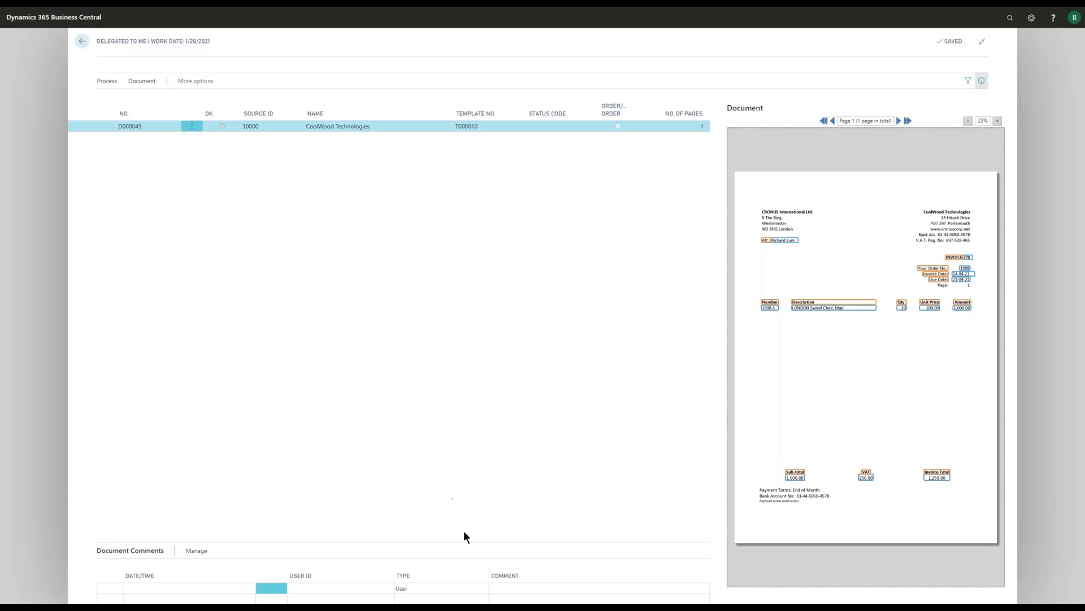
{"action": "left_click", "coordinate": [502, 589]}
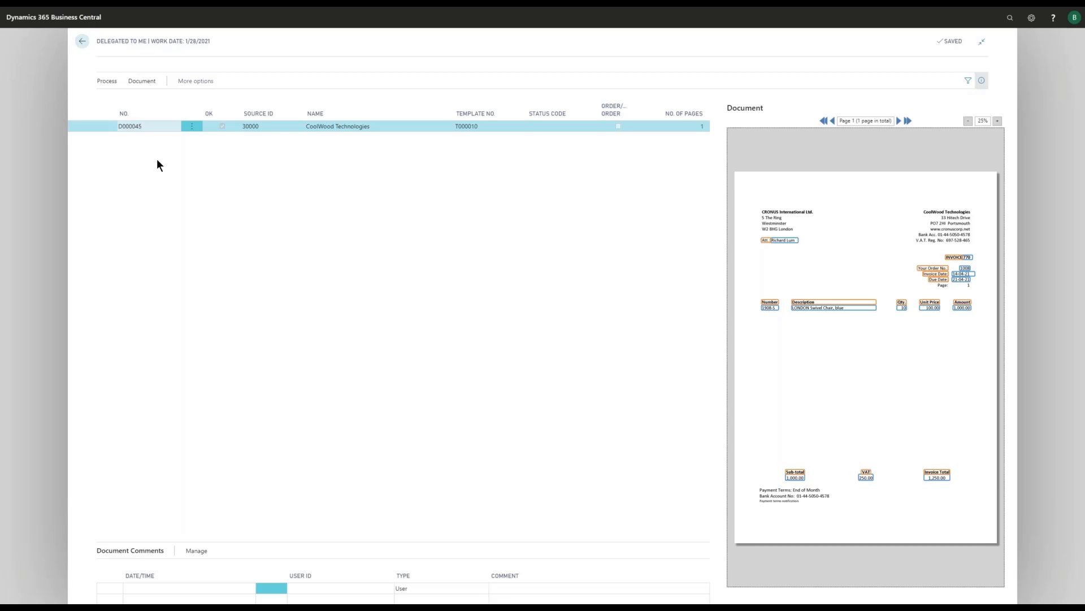
Step: Back in the first user's session, add the comment "Please check the terms." to document D000045 and close its comment sheet
{"action": "key", "text": "alt+Tab"}
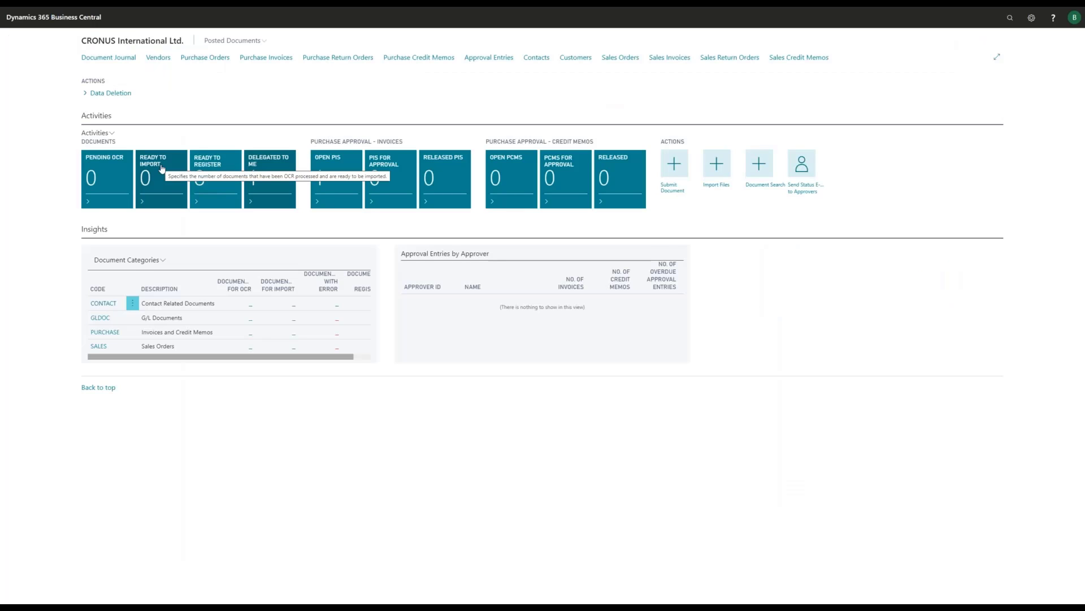
{"action": "key", "text": "alt+Tab"}
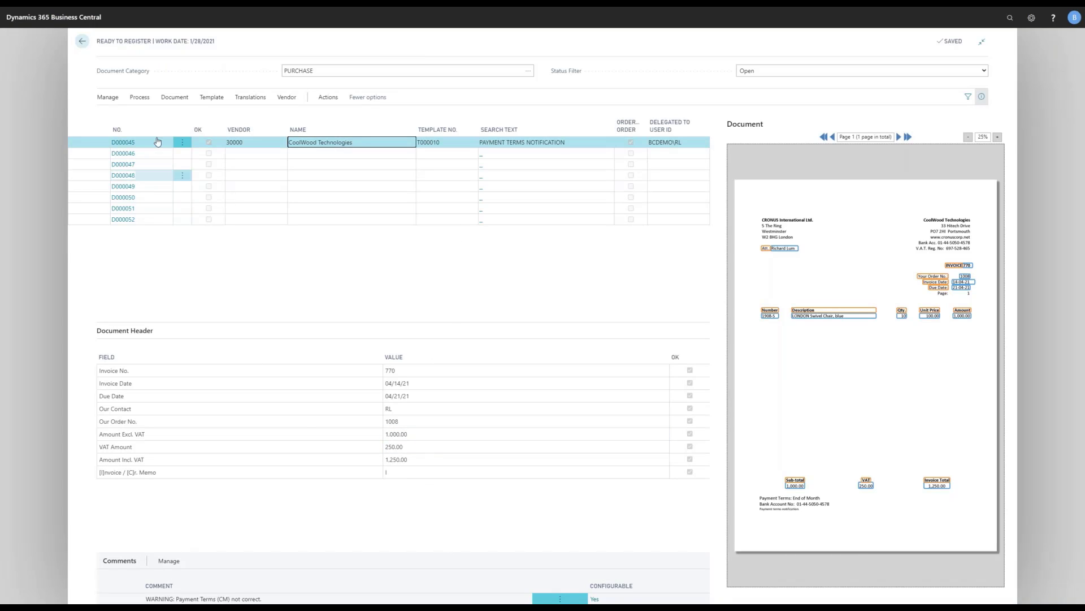
{"action": "left_click", "coordinate": [144, 101]}
{"action": "left_click", "coordinate": [175, 97]}
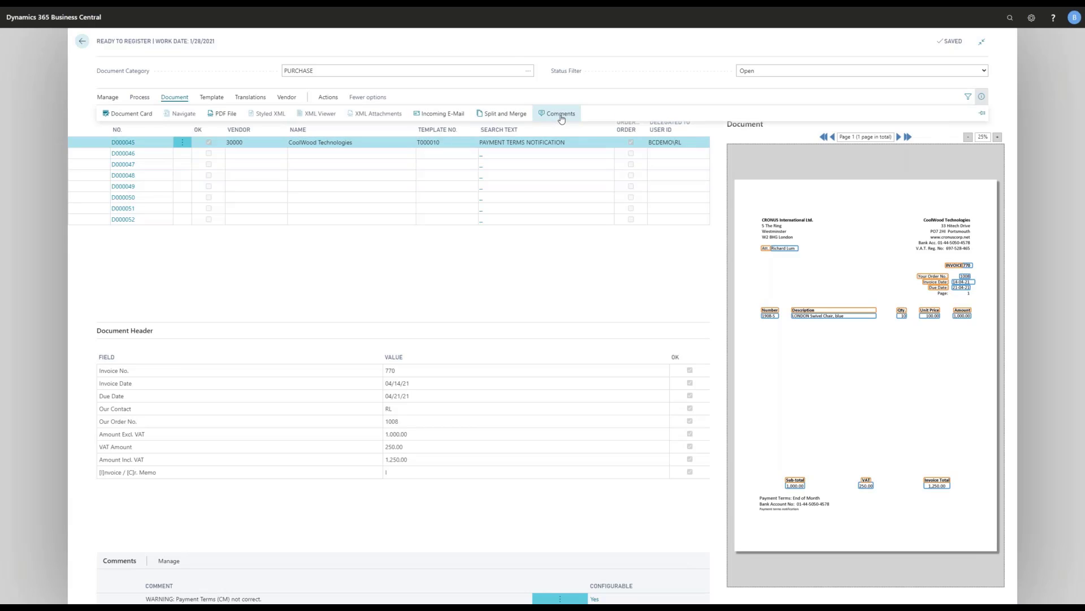
{"action": "left_click", "coordinate": [561, 116]}
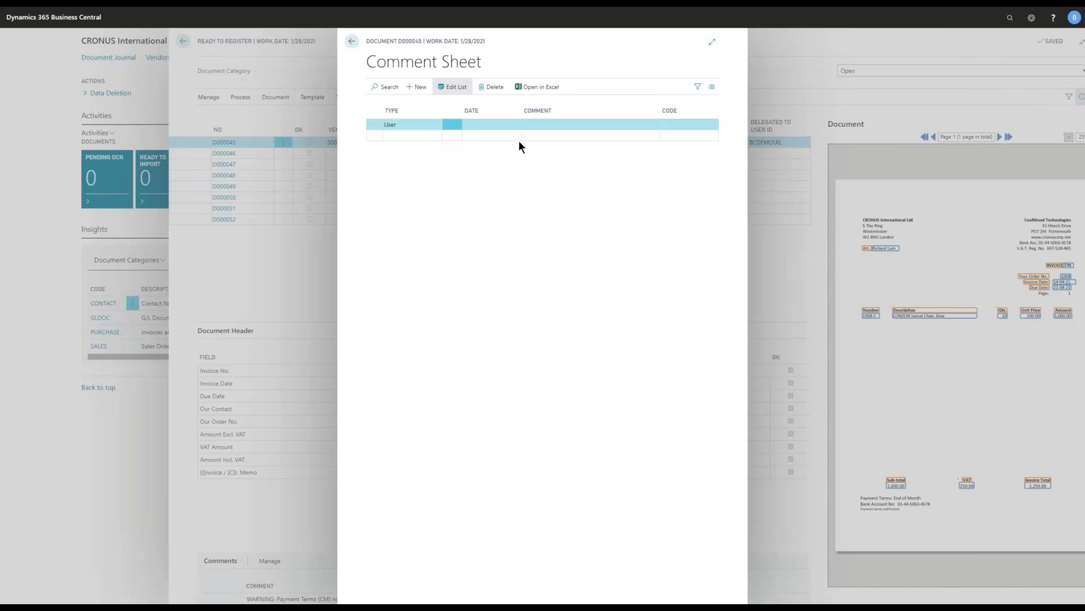
{"action": "left_click", "coordinate": [535, 124]}
{"action": "type", "text": "Plea"}
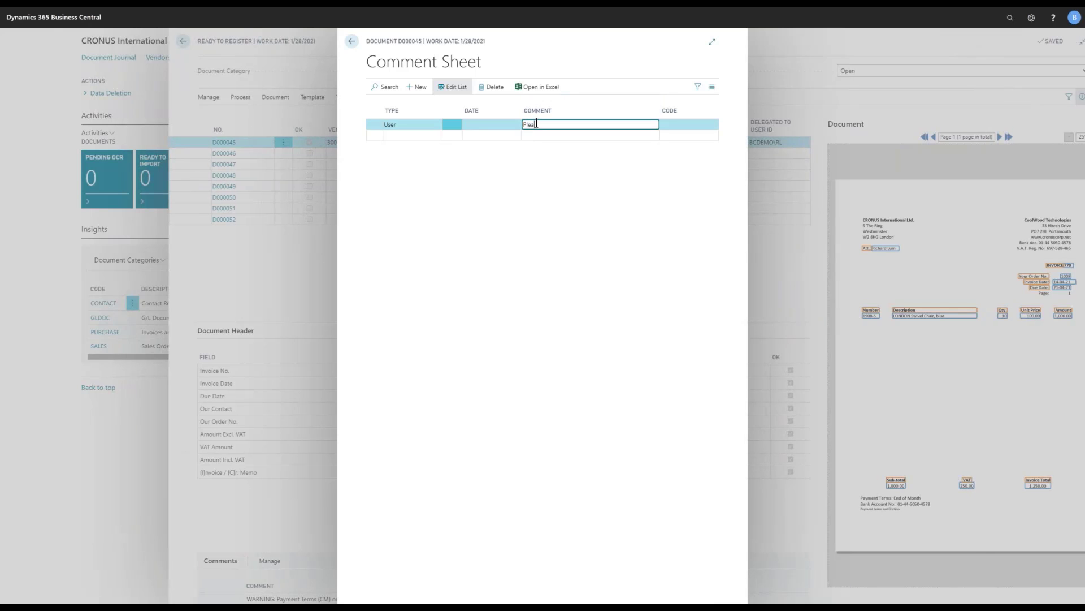
{"action": "type", "text": "se check the terms."}
{"action": "key", "text": "Tab"}
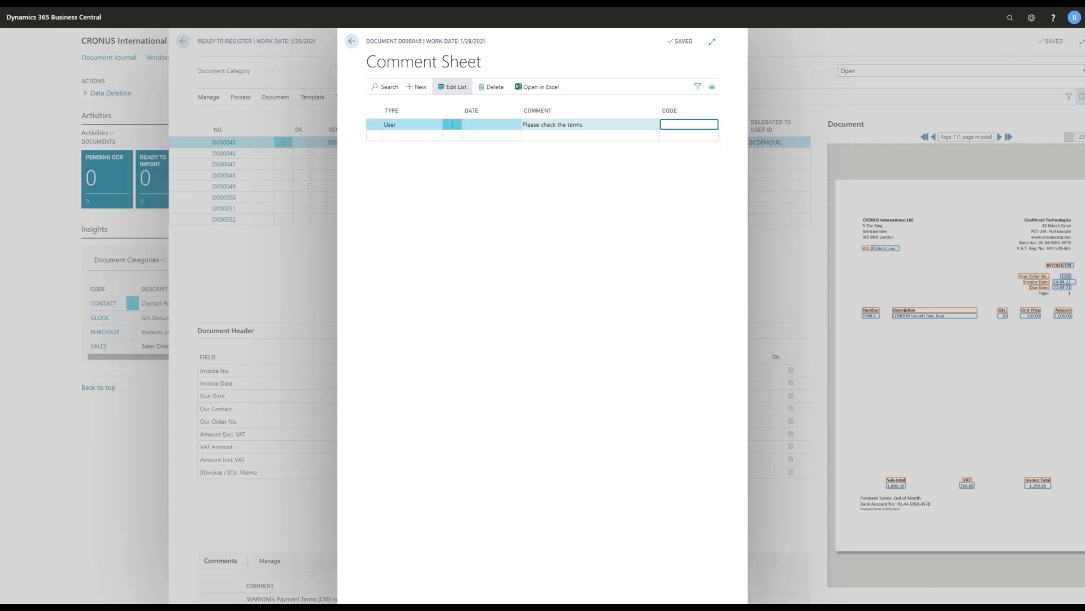
{"action": "key", "text": "Escape"}
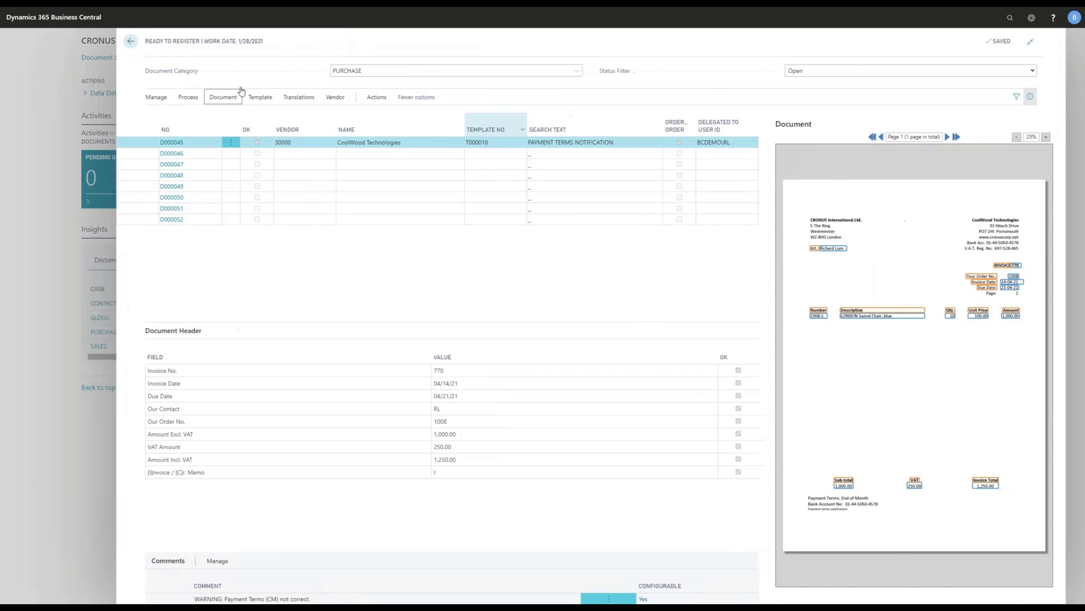
Step: Reopen the Delegated to Me list in the delegated user's session and view the users available for further delegation, without choosing one
{"action": "key", "text": "Escape"}
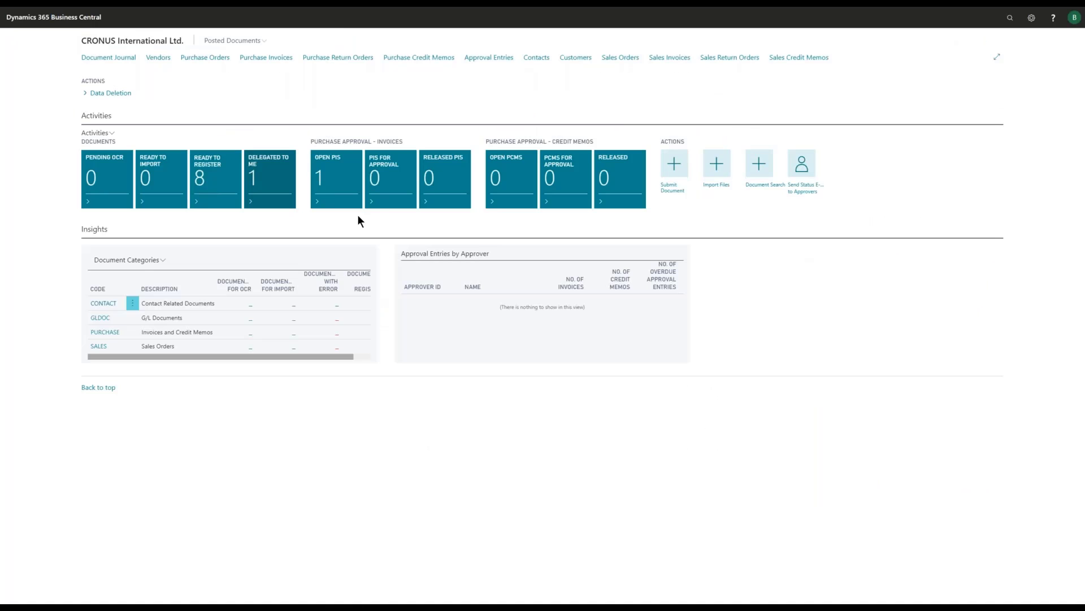
{"action": "left_click", "coordinate": [270, 179]}
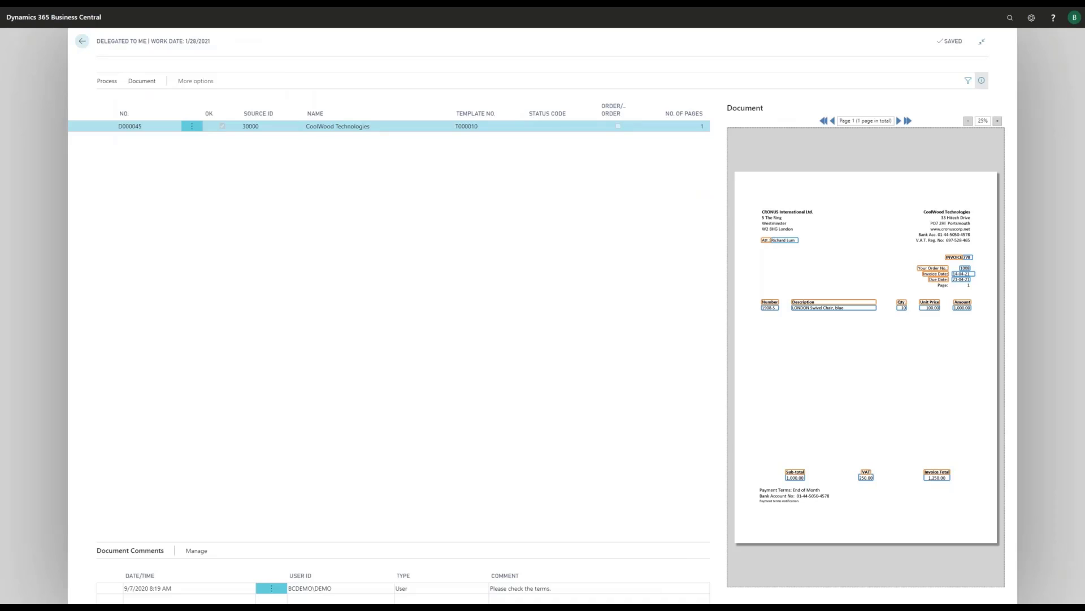
{"action": "left_click", "coordinate": [106, 82]}
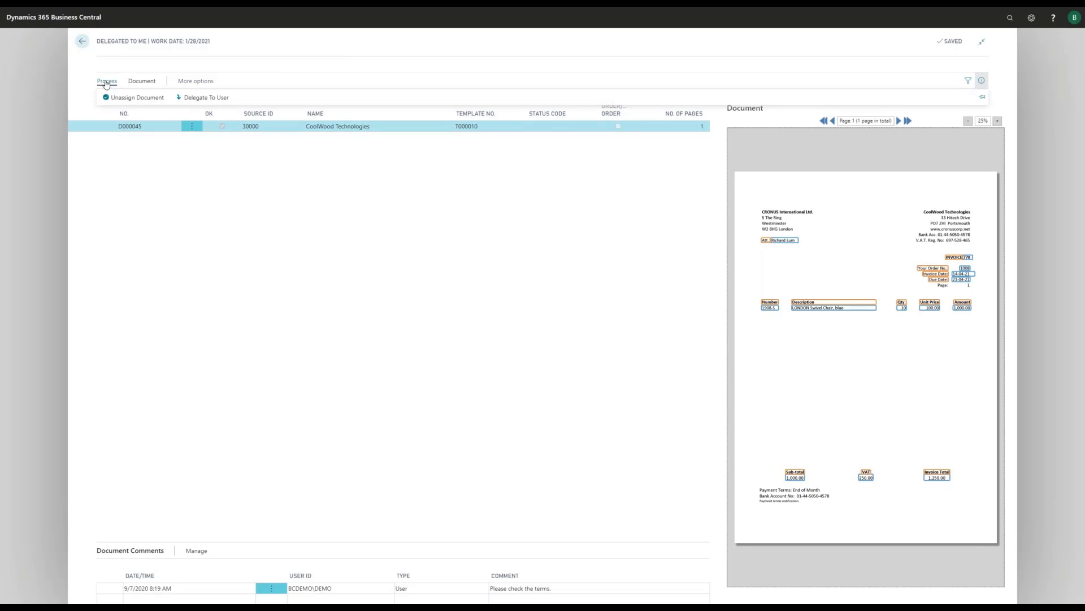
{"action": "left_click", "coordinate": [207, 98]}
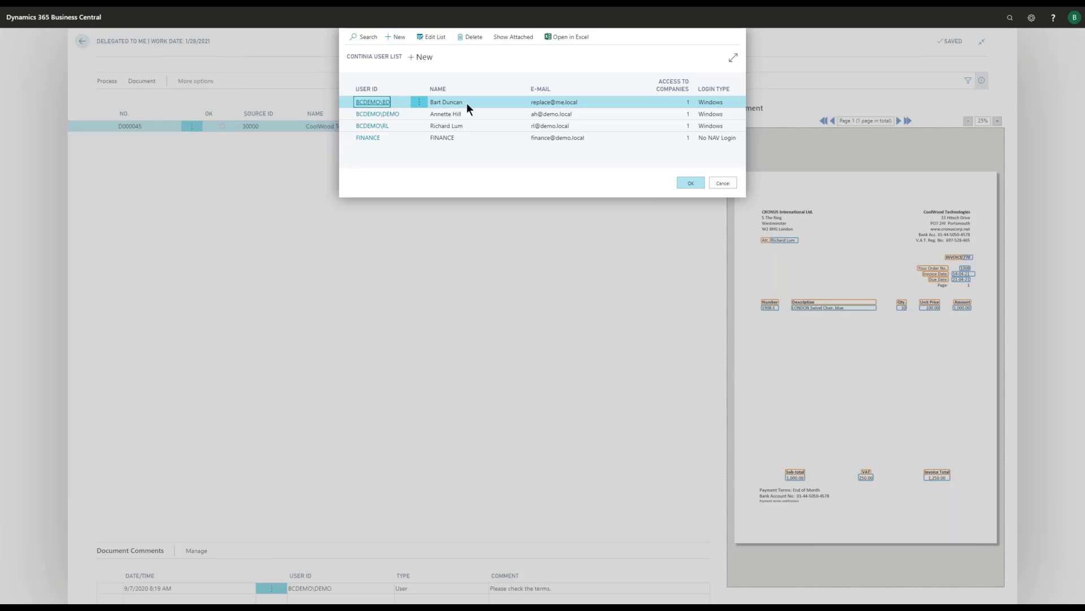
{"action": "left_click", "coordinate": [732, 182]}
Step: Add the comment "Is ok." to the delegated document, unassign the document and return to the home page
{"action": "left_click", "coordinate": [521, 593]}
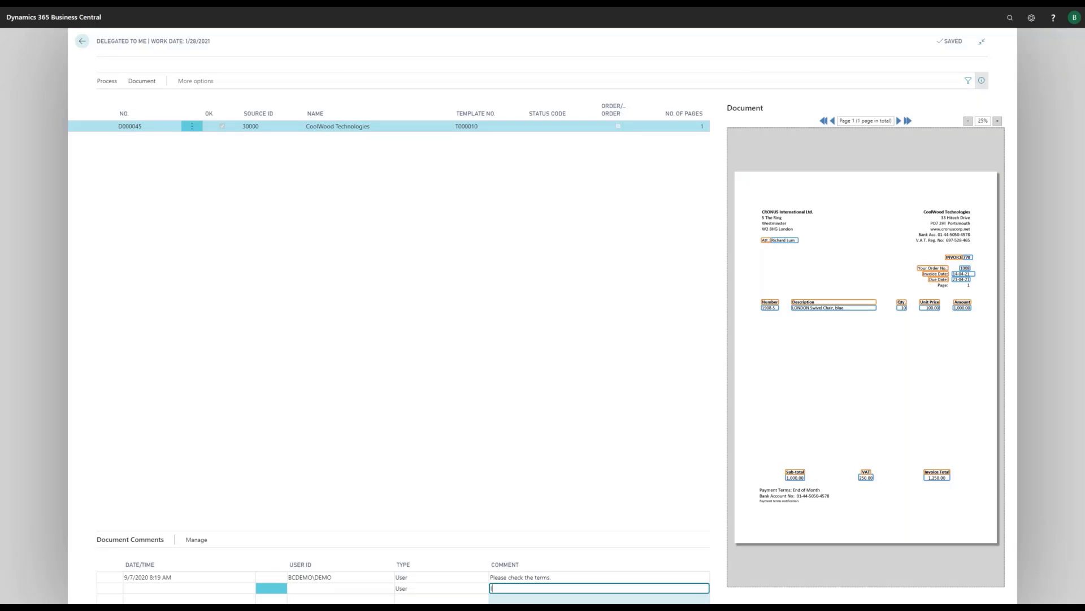
{"action": "type", "text": "Is ok."}
{"action": "key", "text": "Return"}
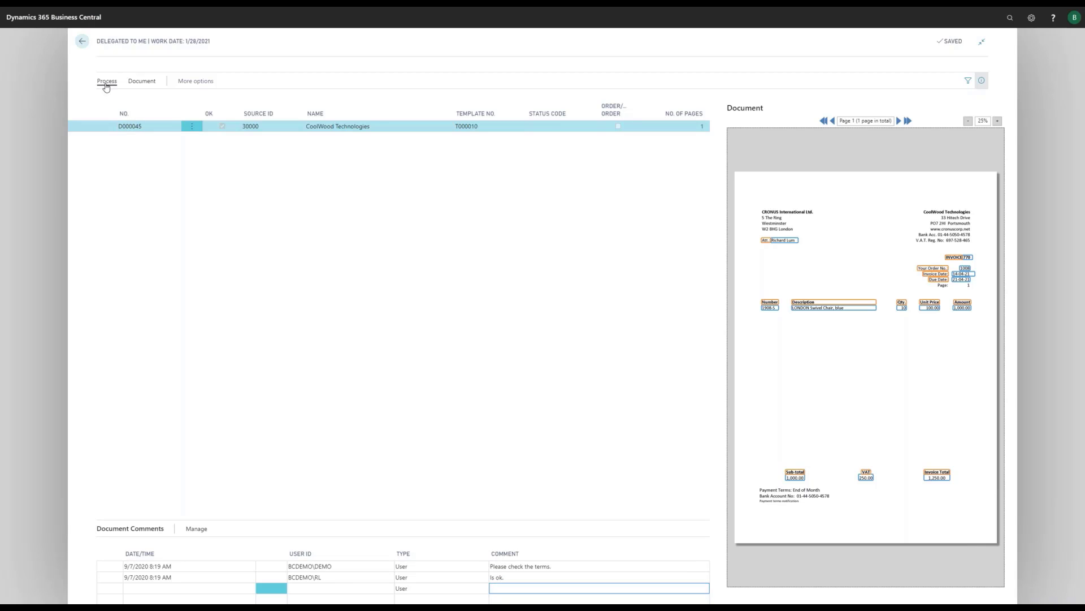
{"action": "left_click", "coordinate": [106, 83]}
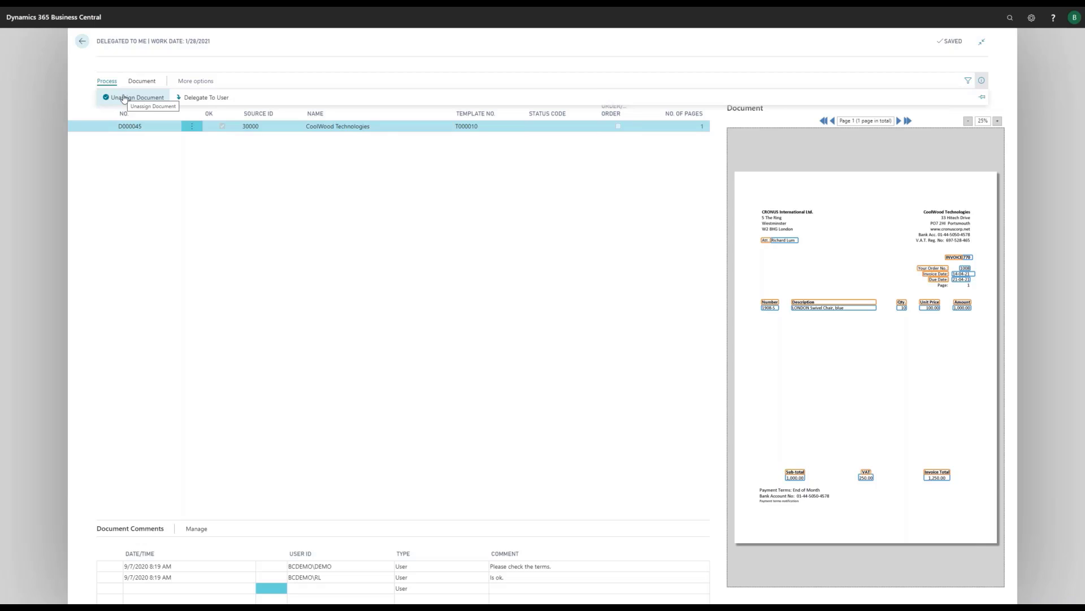
{"action": "left_click", "coordinate": [123, 99]}
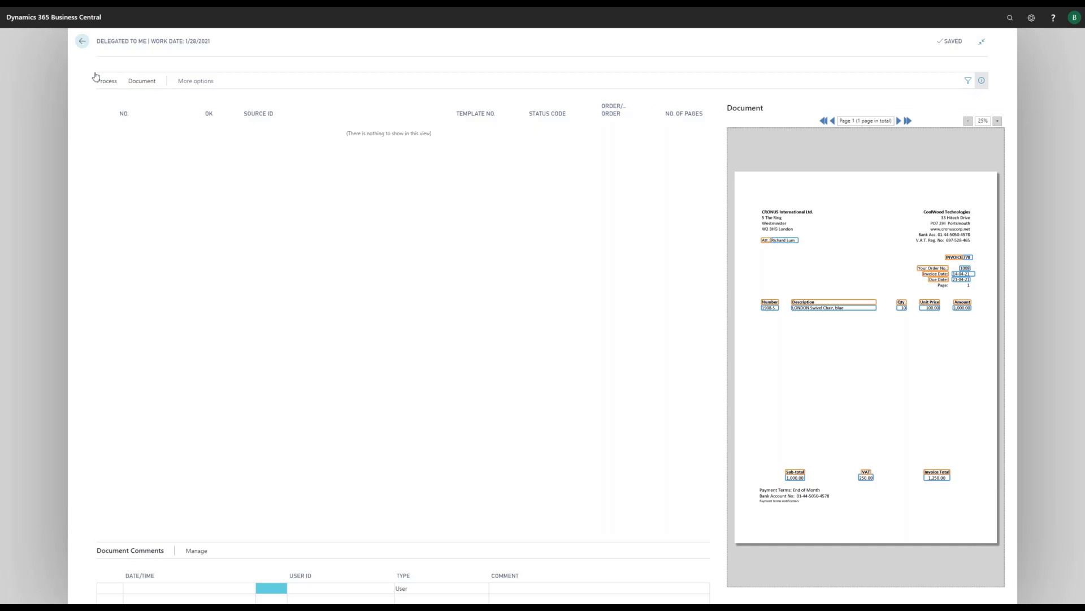
{"action": "key", "text": "Escape"}
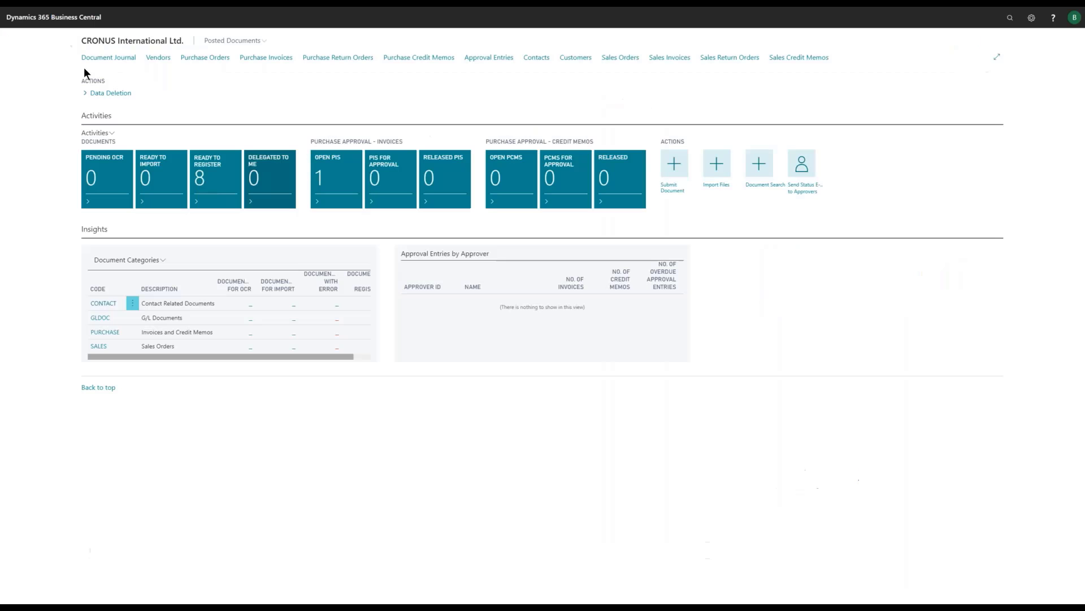
Step: Return to the first user's session, review the comment sheet of document D000045 and close it
{"action": "key", "text": "alt+Tab"}
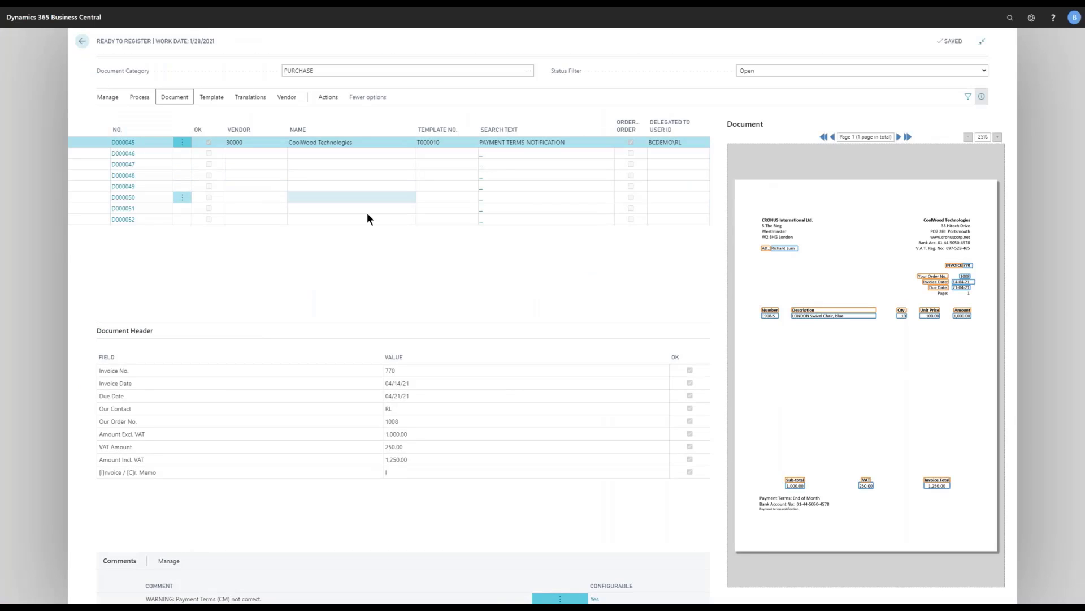
{"action": "left_click", "coordinate": [166, 99]}
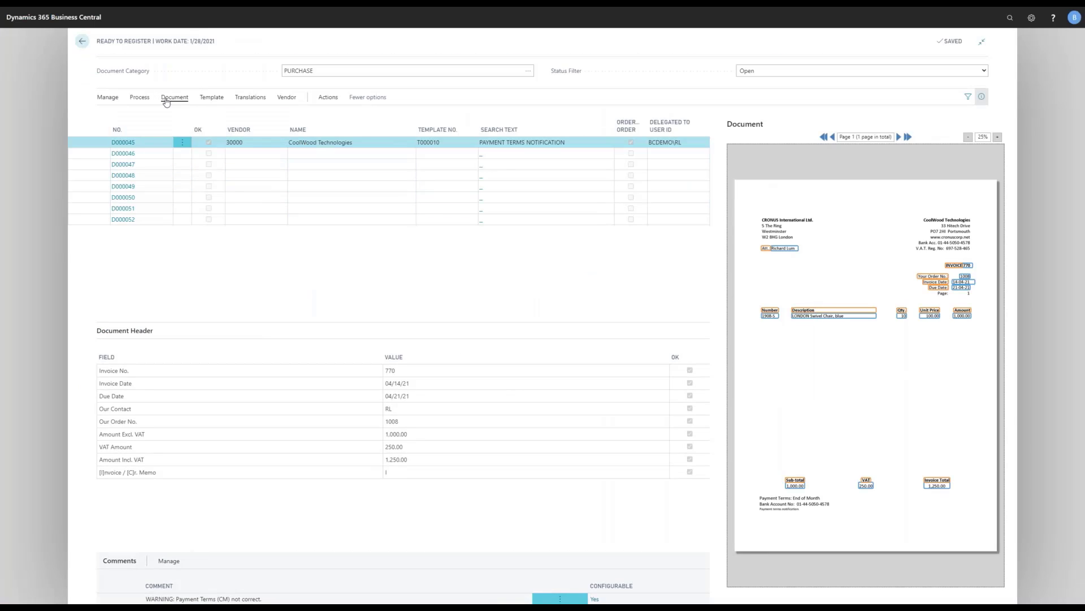
{"action": "left_click", "coordinate": [557, 114]}
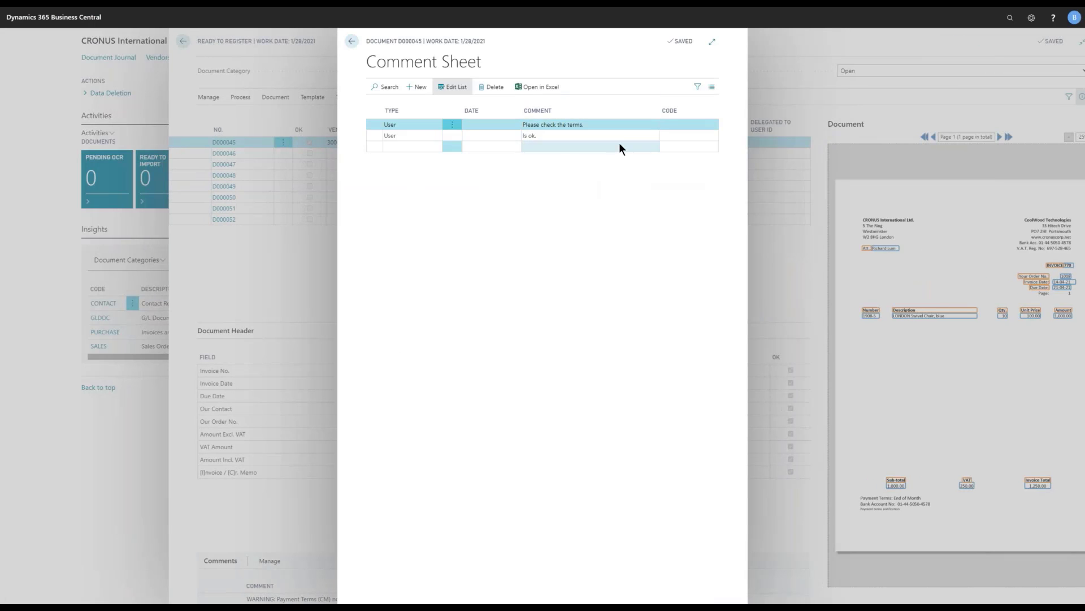
{"action": "key", "text": "Escape"}
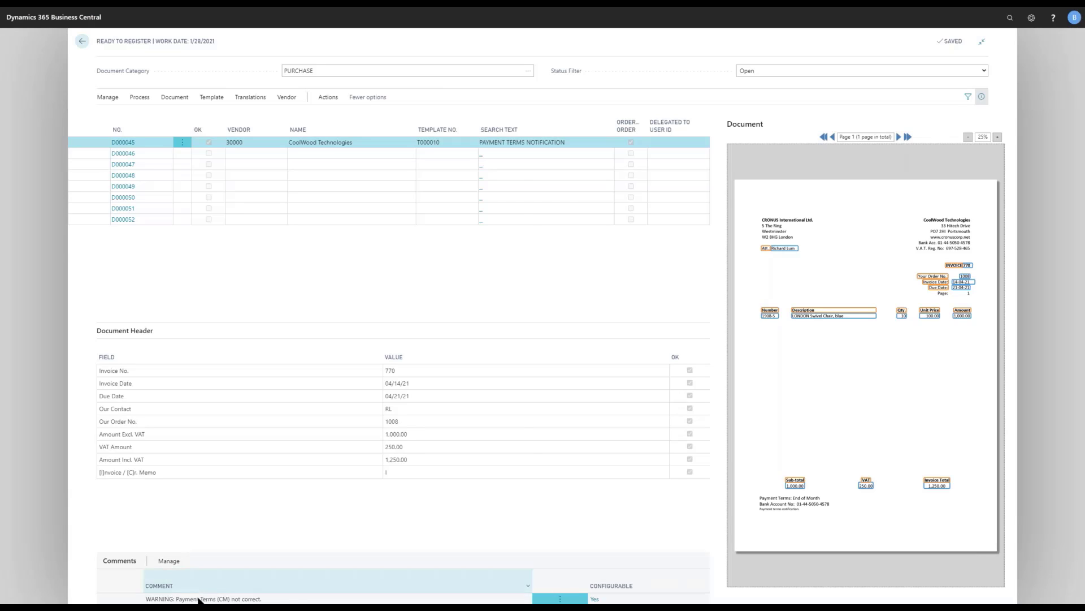
Step: Set the payment terms message's user-defined comment type to Error and rerun field recognition on document D000045
{"action": "left_click", "coordinate": [594, 600]}
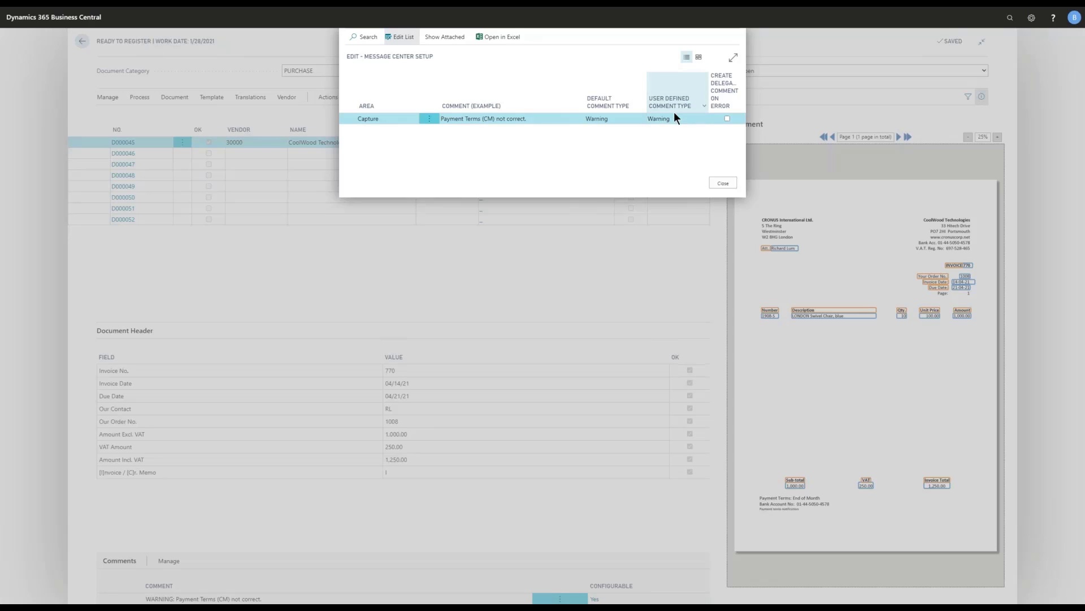
{"action": "mouse_move", "coordinate": [674, 112]}
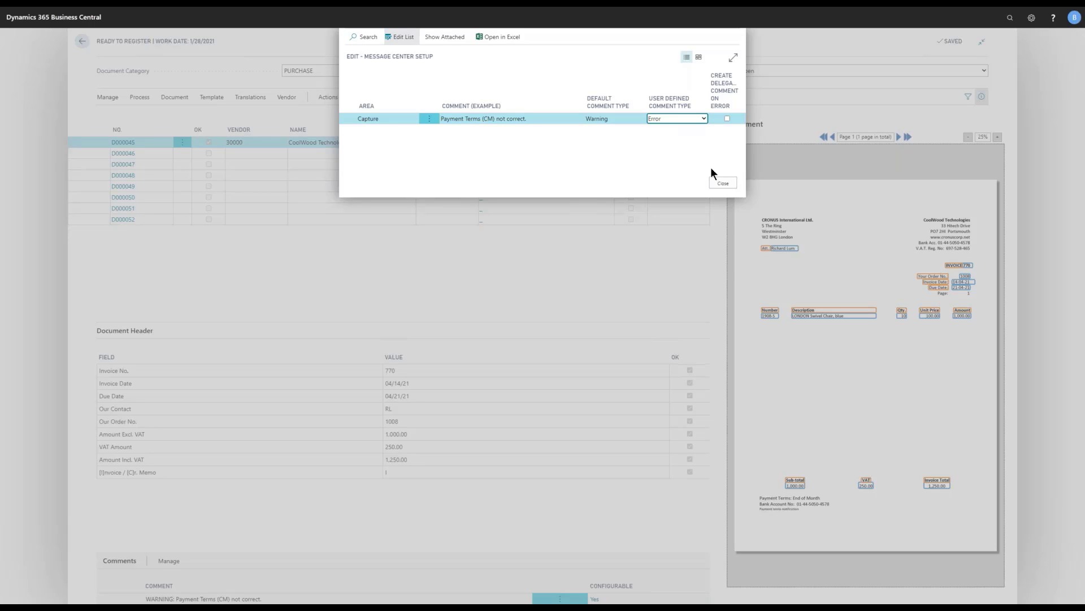
{"action": "left_click", "coordinate": [723, 185]}
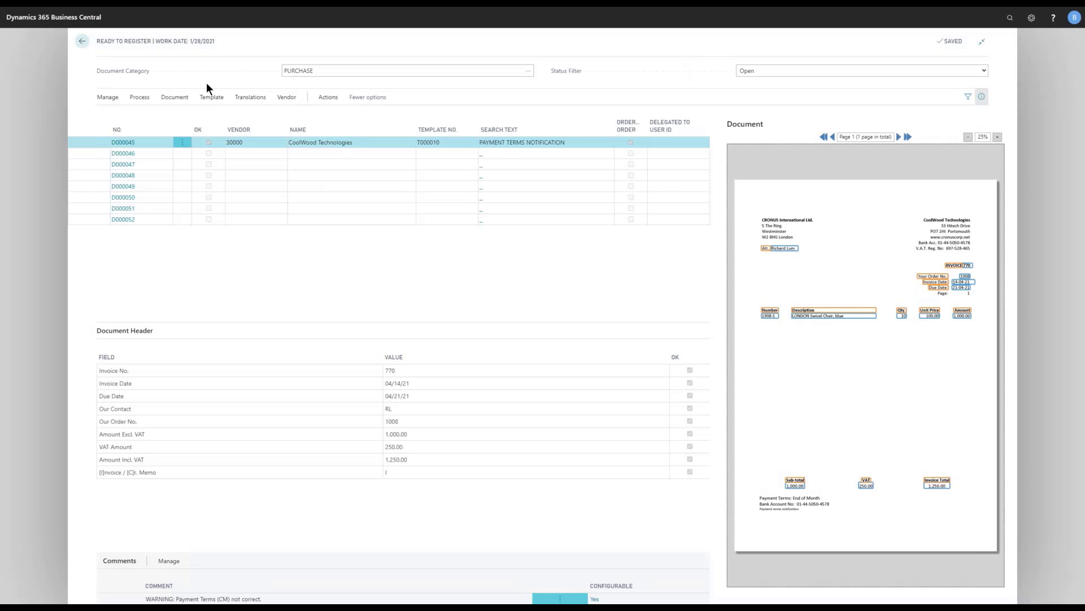
{"action": "left_click", "coordinate": [144, 99]}
{"action": "left_click", "coordinate": [252, 116]}
{"action": "left_click", "coordinate": [251, 599]}
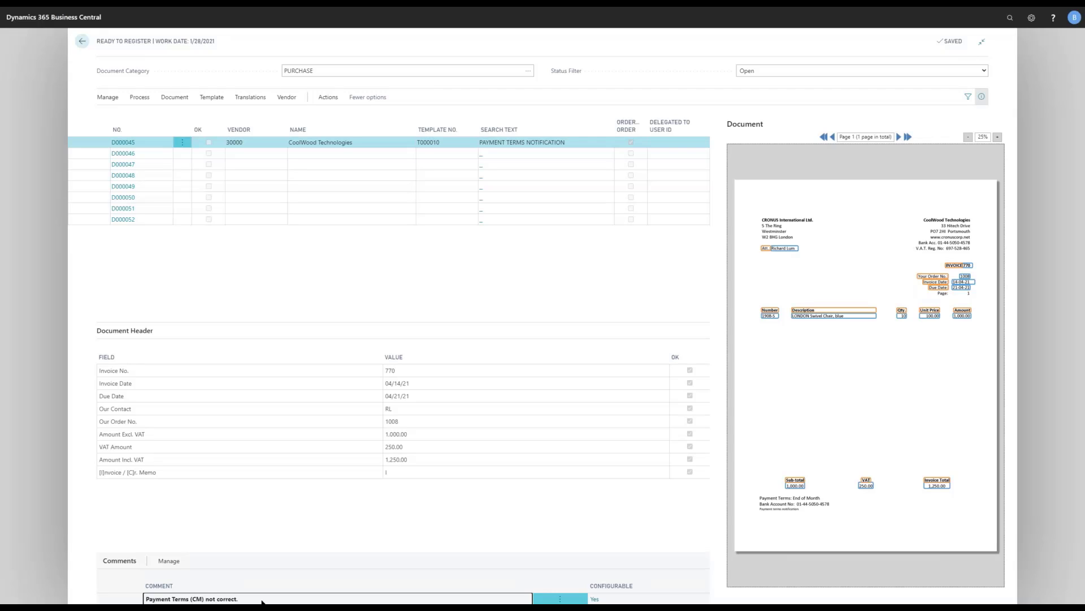
Step: Try Information as the payment terms message's user-defined comment type, set it to Warning instead and close the message setup
{"action": "left_click", "coordinate": [595, 599]}
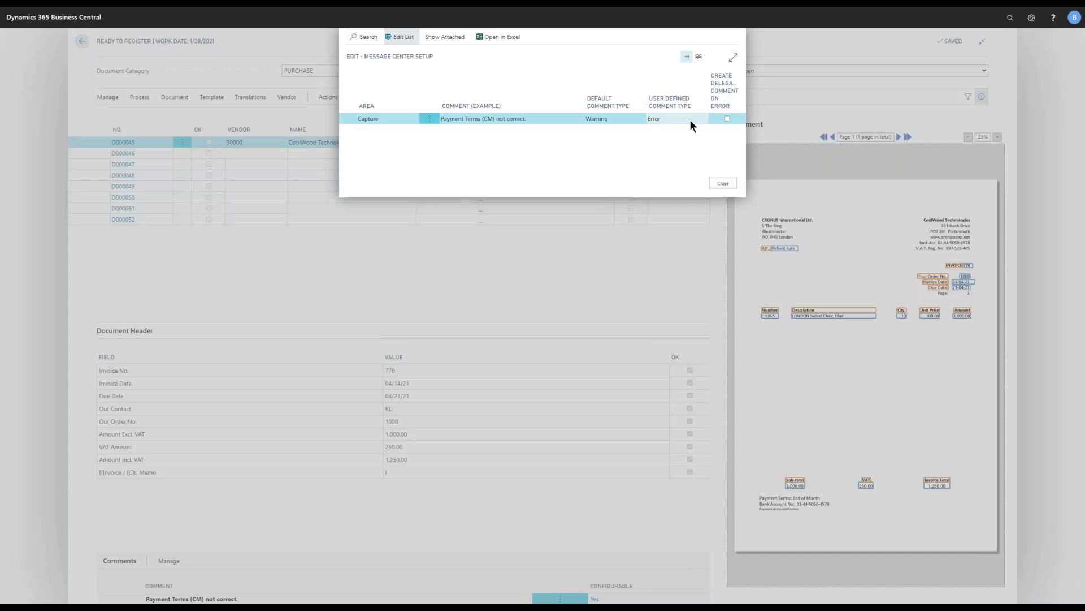
{"action": "left_click", "coordinate": [690, 120]}
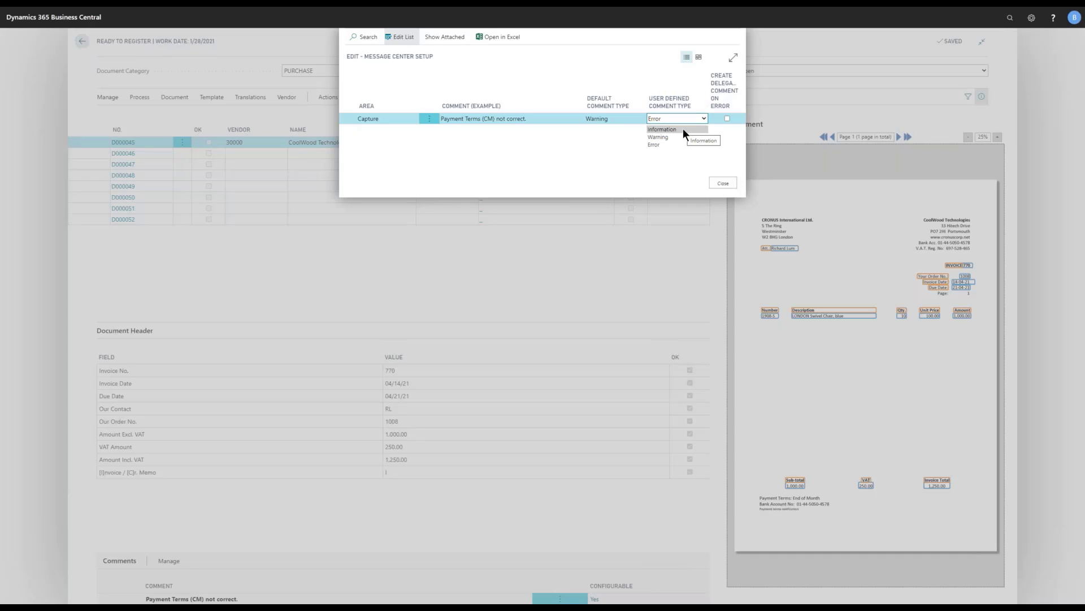
{"action": "left_click", "coordinate": [683, 129]}
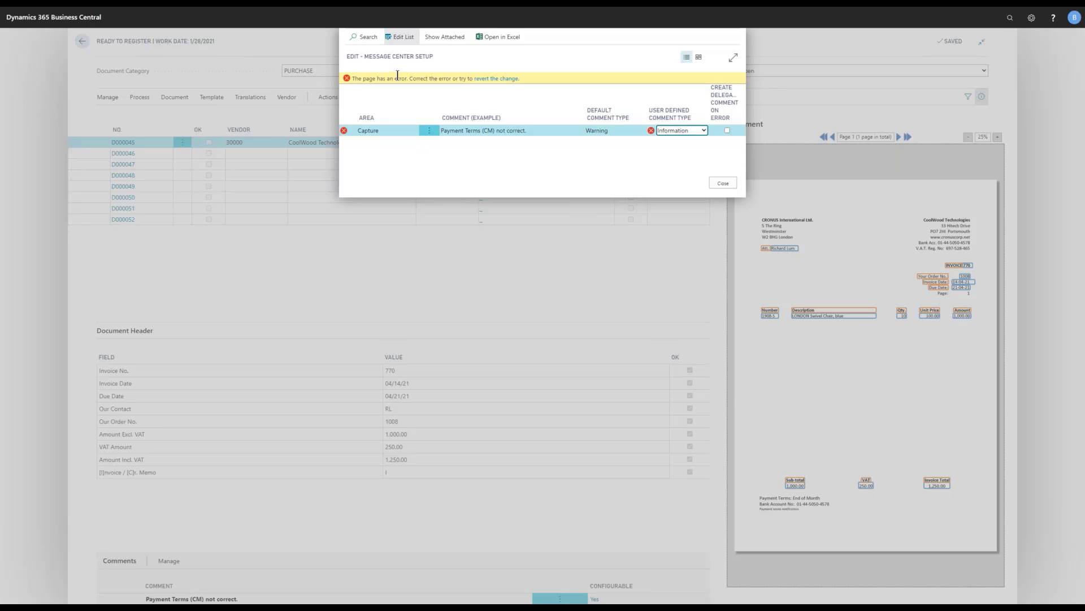
{"action": "left_click", "coordinate": [705, 130]}
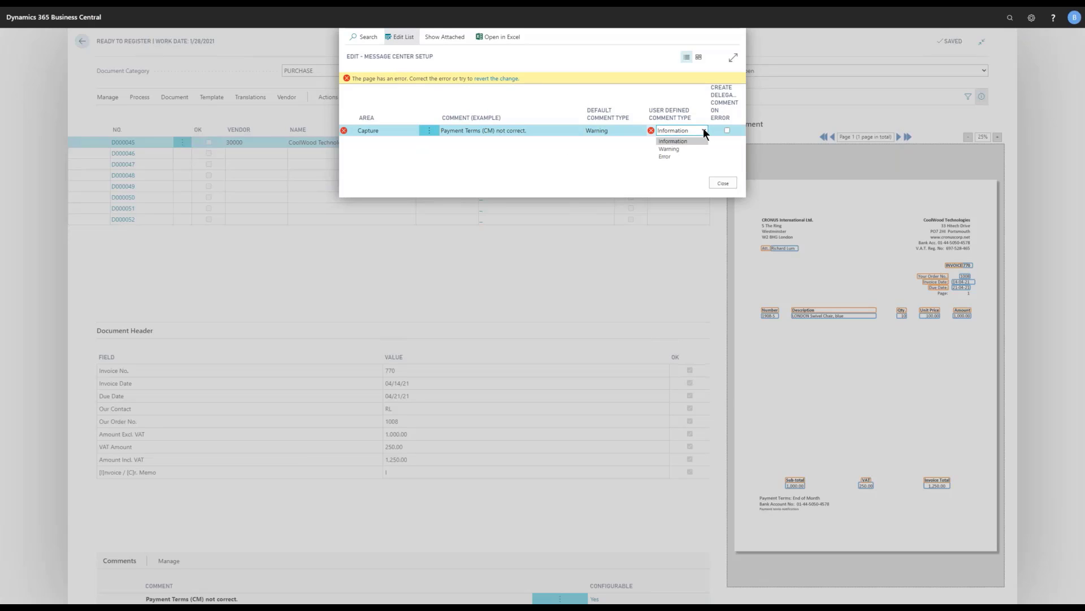
{"action": "left_click", "coordinate": [681, 148]}
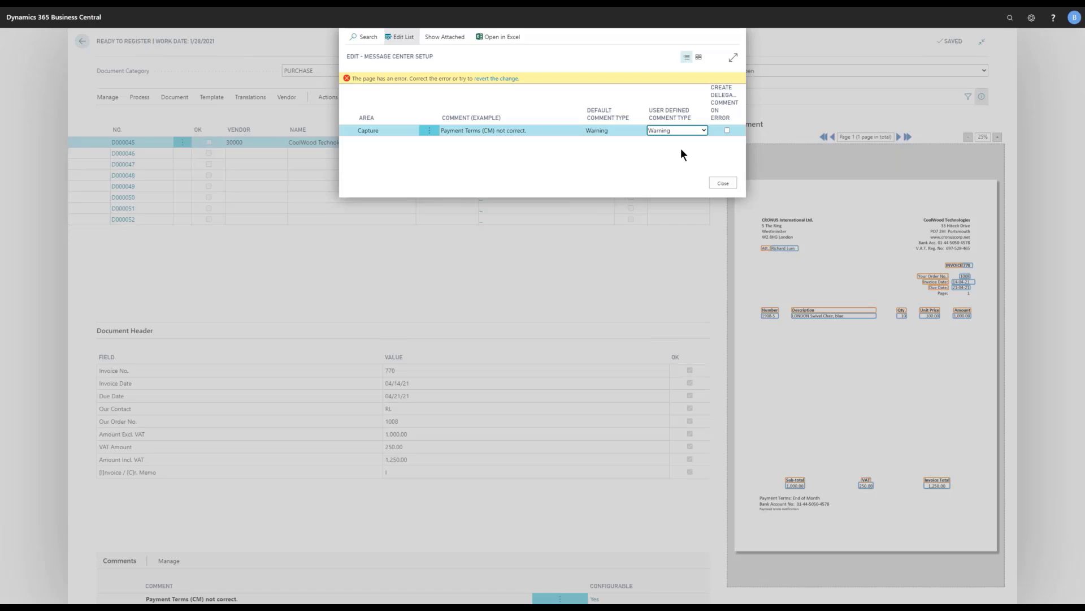
{"action": "left_click", "coordinate": [724, 184]}
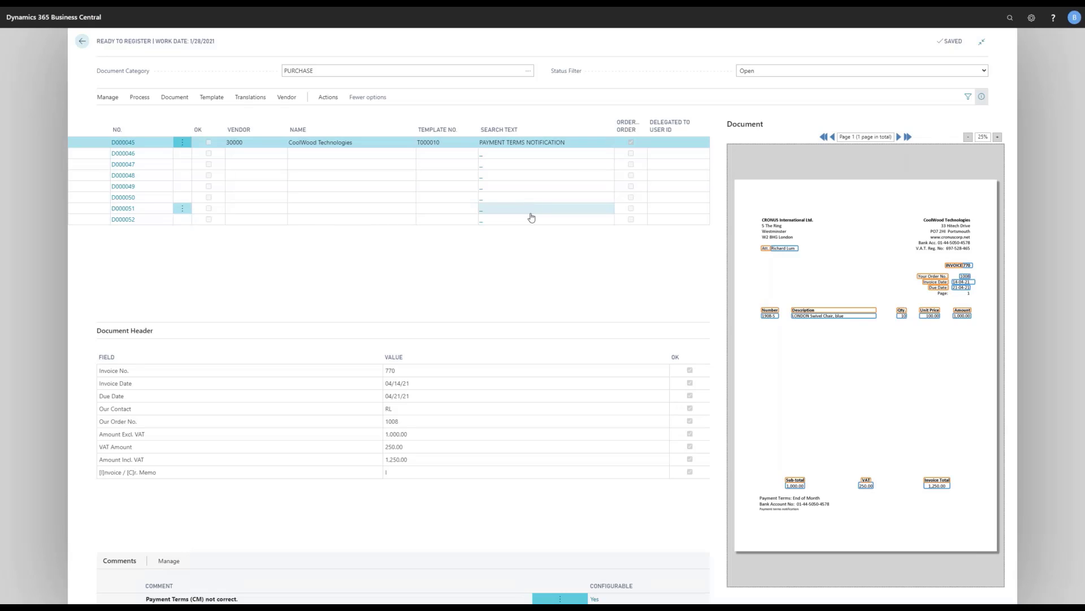
Step: Run field recognition on document D000046
{"action": "left_click", "coordinate": [367, 154]}
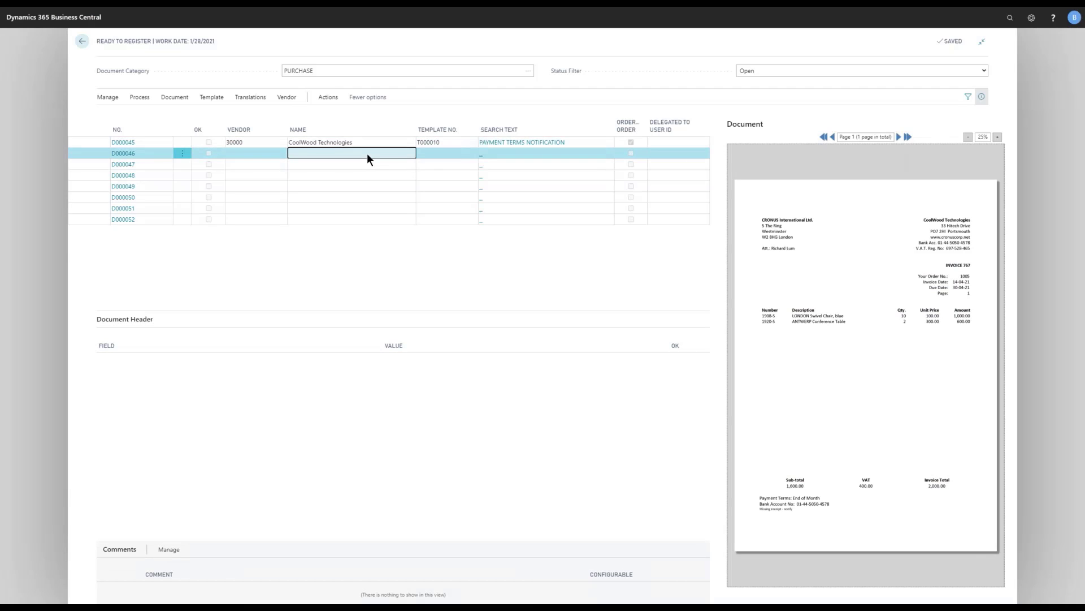
{"action": "left_click", "coordinate": [135, 99]}
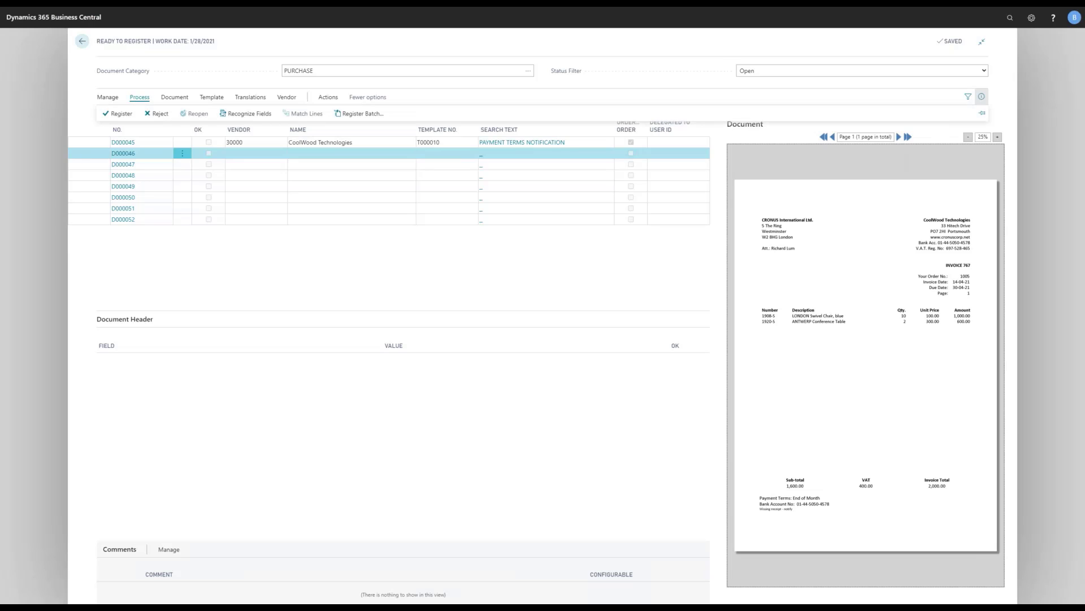
{"action": "left_click", "coordinate": [254, 114]}
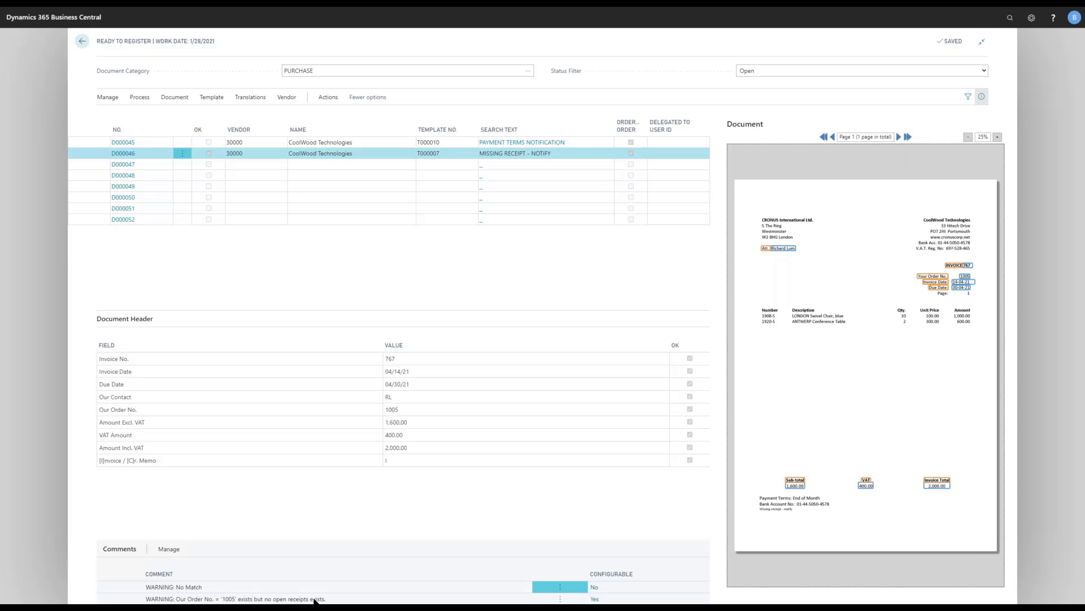
Step: Check the invoice matching setting on the template card of document D000046 and close the card
{"action": "left_click", "coordinate": [212, 97]}
{"action": "left_click", "coordinate": [135, 114]}
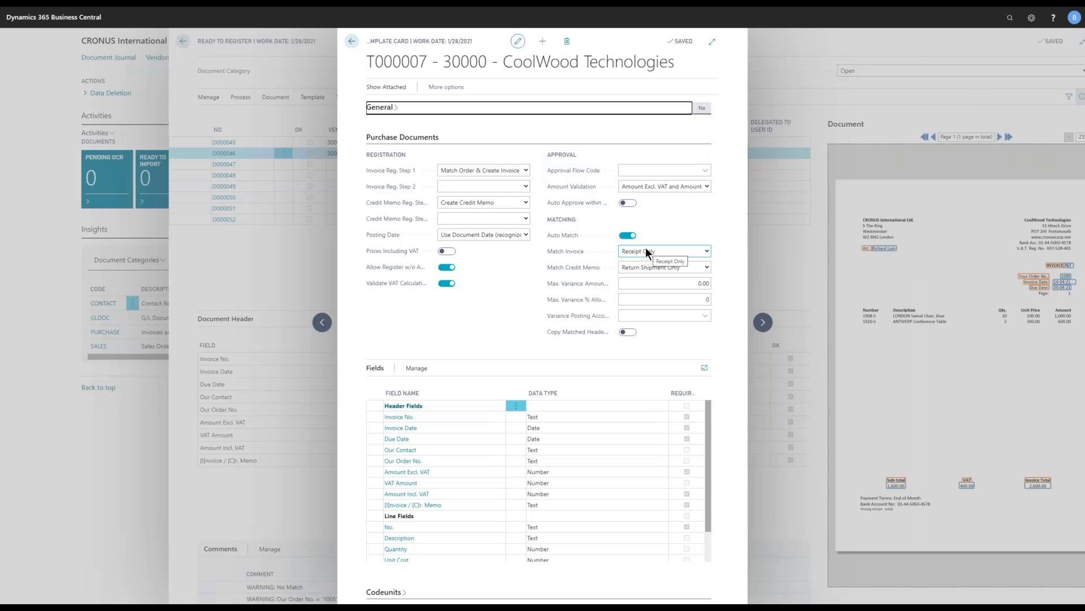
{"action": "key", "text": "Escape"}
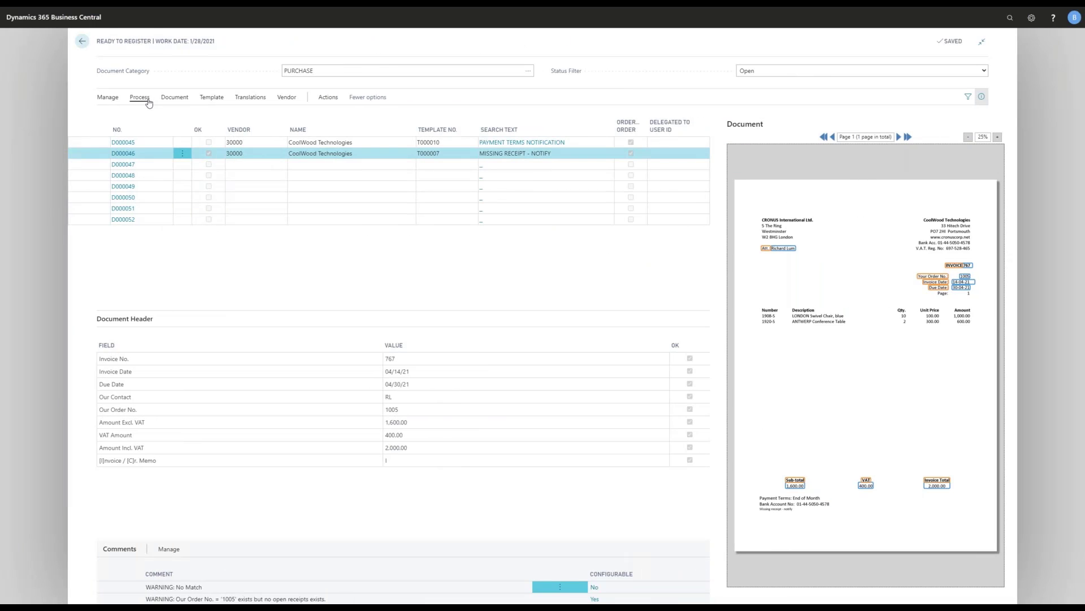
Step: View the matching lines of document D000046 filtered on its order number and return to the document list
{"action": "left_click", "coordinate": [140, 97]}
{"action": "left_click", "coordinate": [305, 113]}
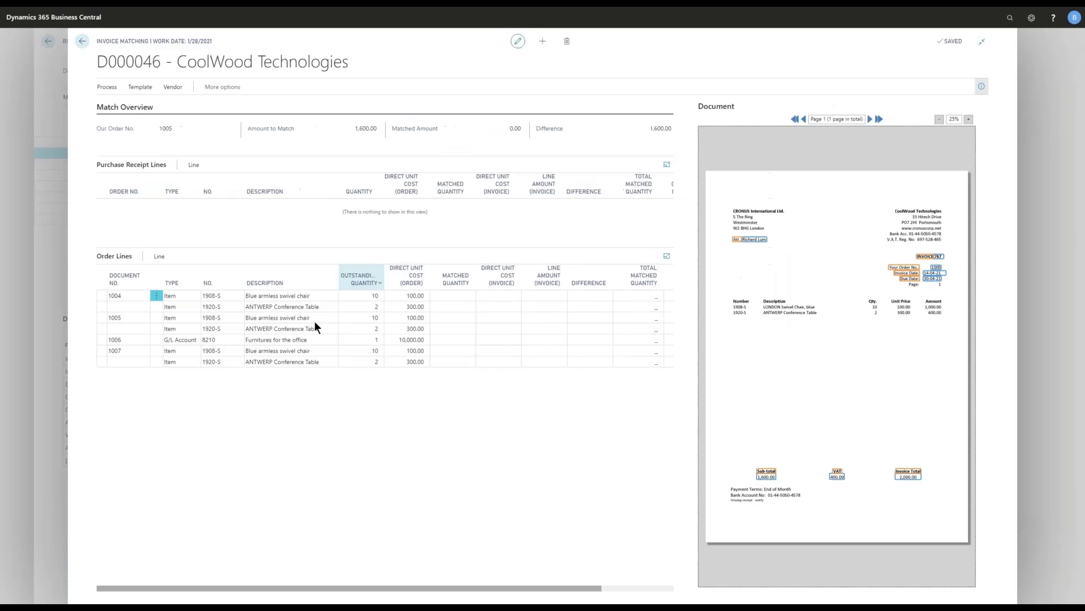
{"action": "left_click", "coordinate": [108, 88]}
{"action": "left_click", "coordinate": [125, 105]}
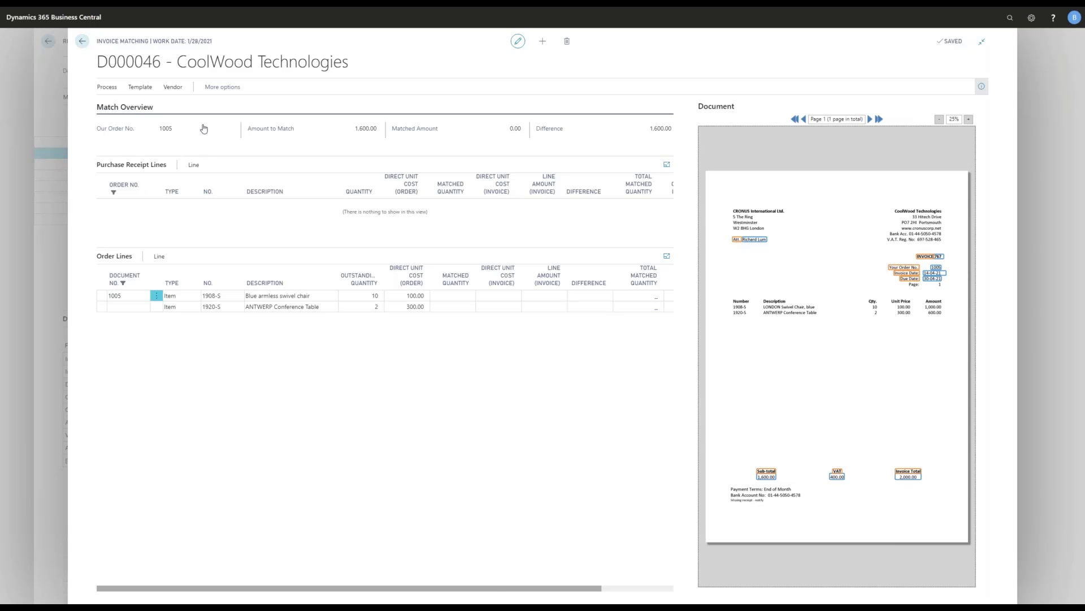
{"action": "key", "text": "Escape"}
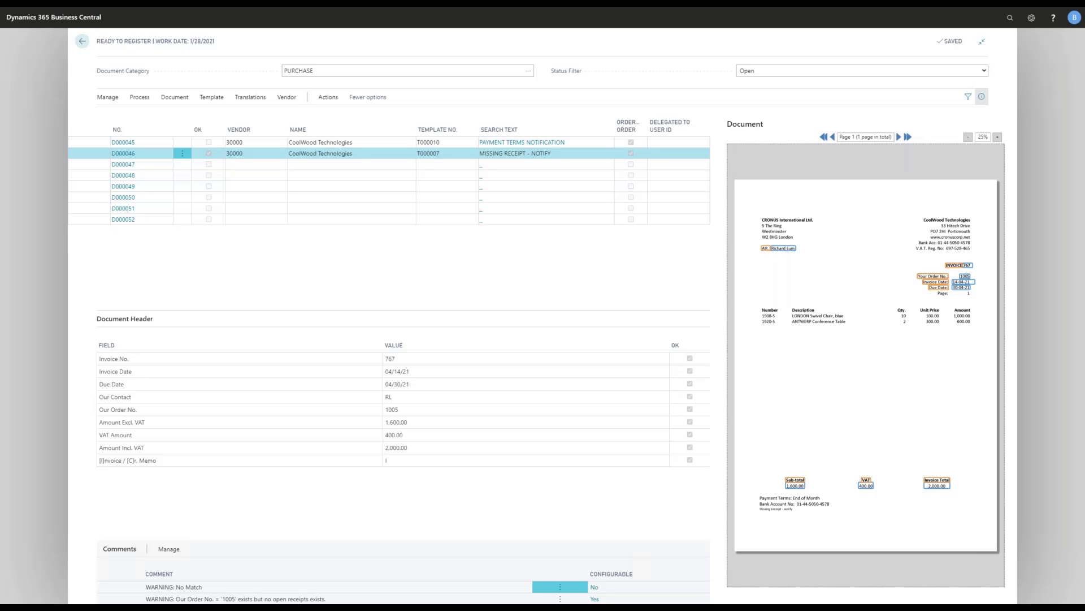
Step: Set the no-open-receipts message to Error with a delegation comment created on error, and rerun field recognition on document D000046
{"action": "left_click", "coordinate": [596, 600]}
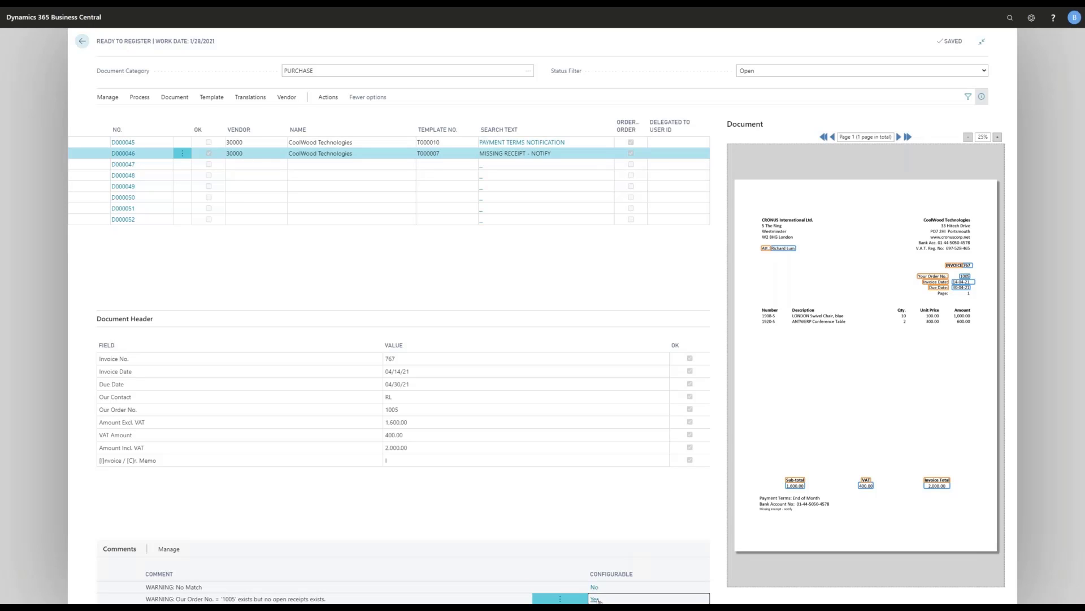
{"action": "left_click", "coordinate": [595, 599]}
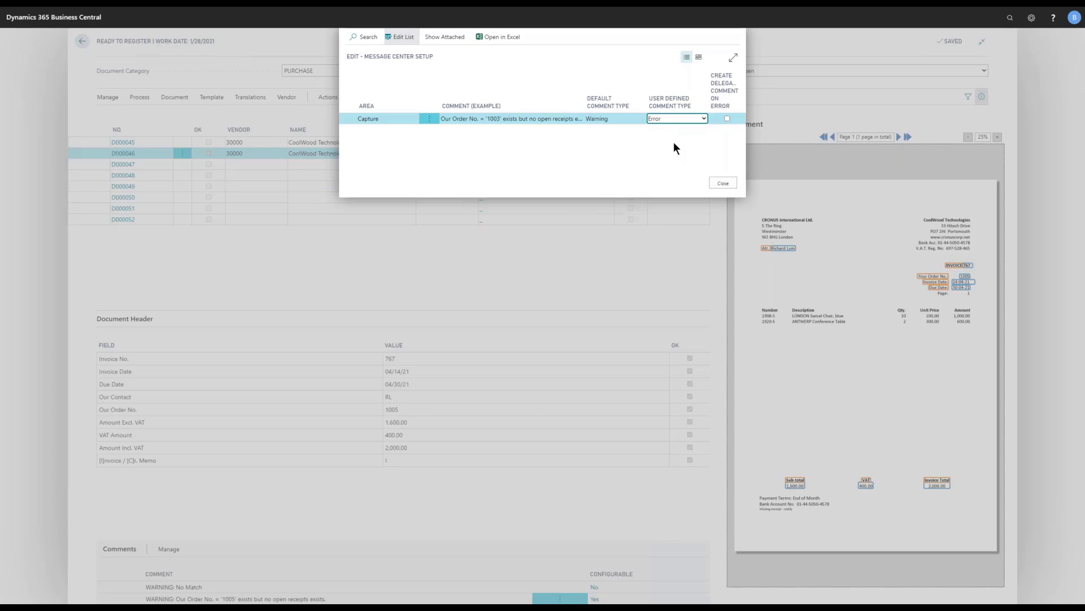
{"action": "left_click", "coordinate": [728, 117]}
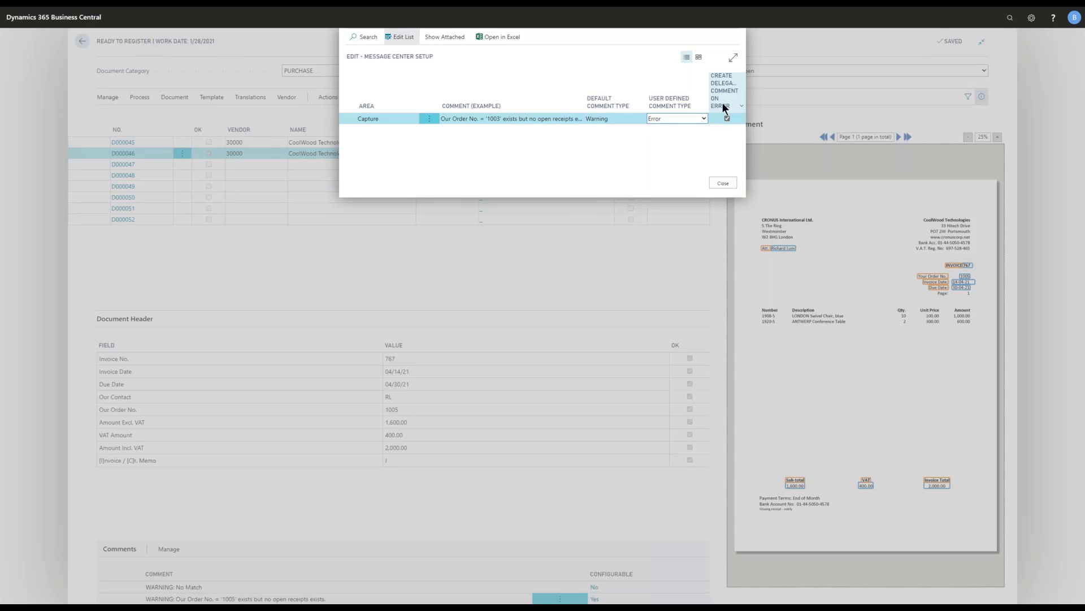
{"action": "left_click", "coordinate": [727, 185]}
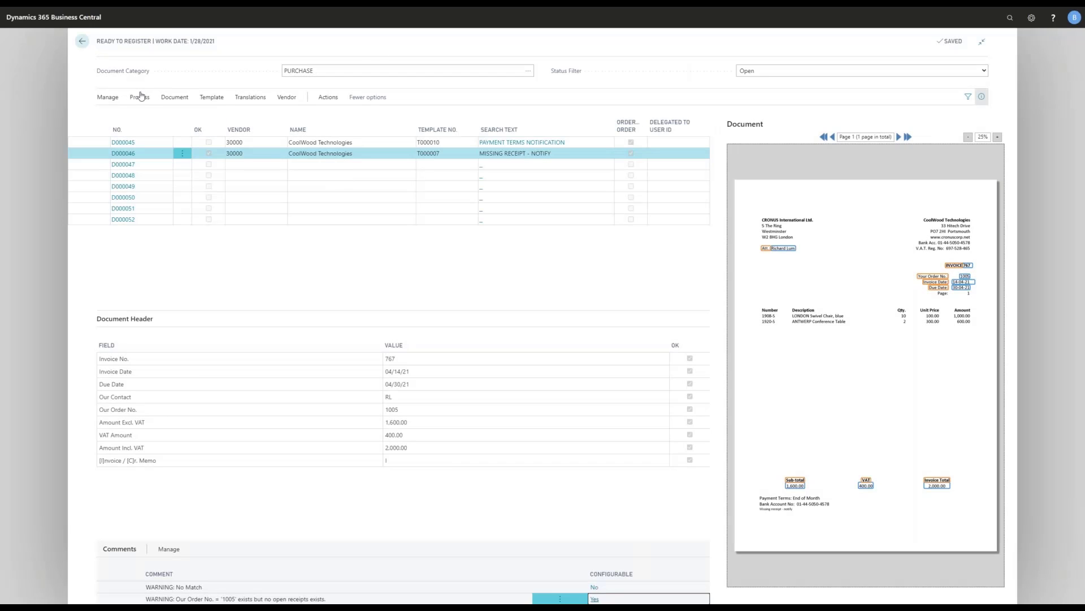
{"action": "left_click", "coordinate": [140, 97]}
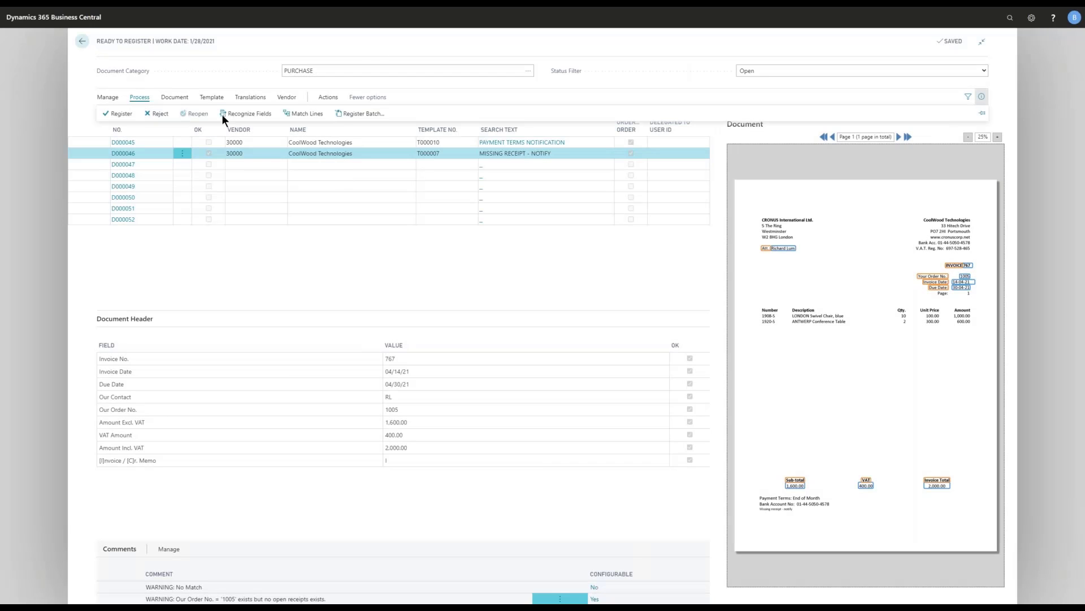
{"action": "left_click", "coordinate": [243, 114]}
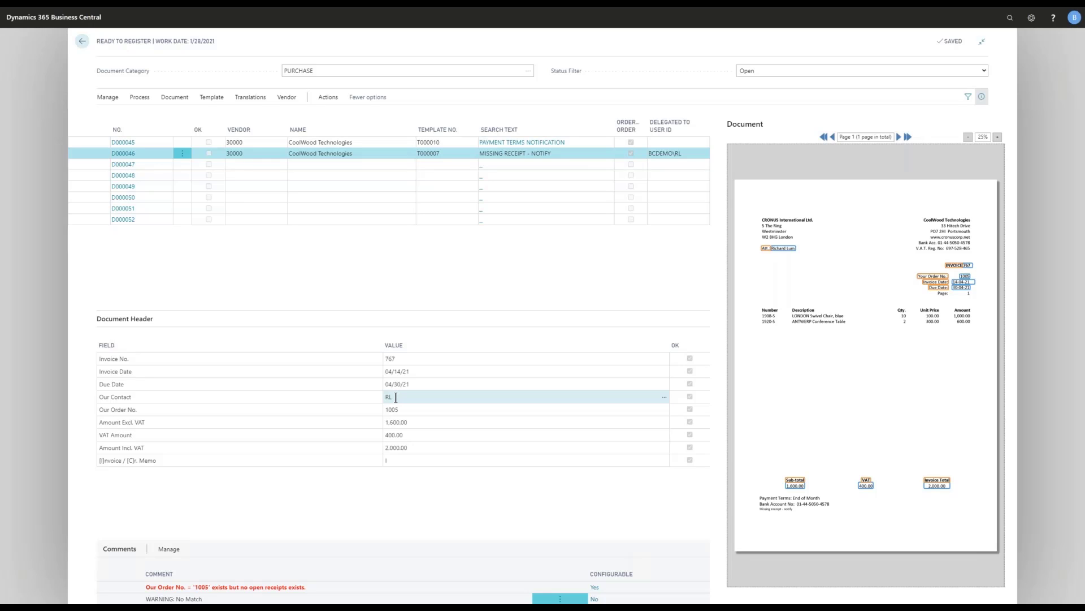
Step: Switch to the delegated user's session, review document D000046 and its comment in the Delegated to Me list, and return home
{"action": "key", "text": "alt+Tab"}
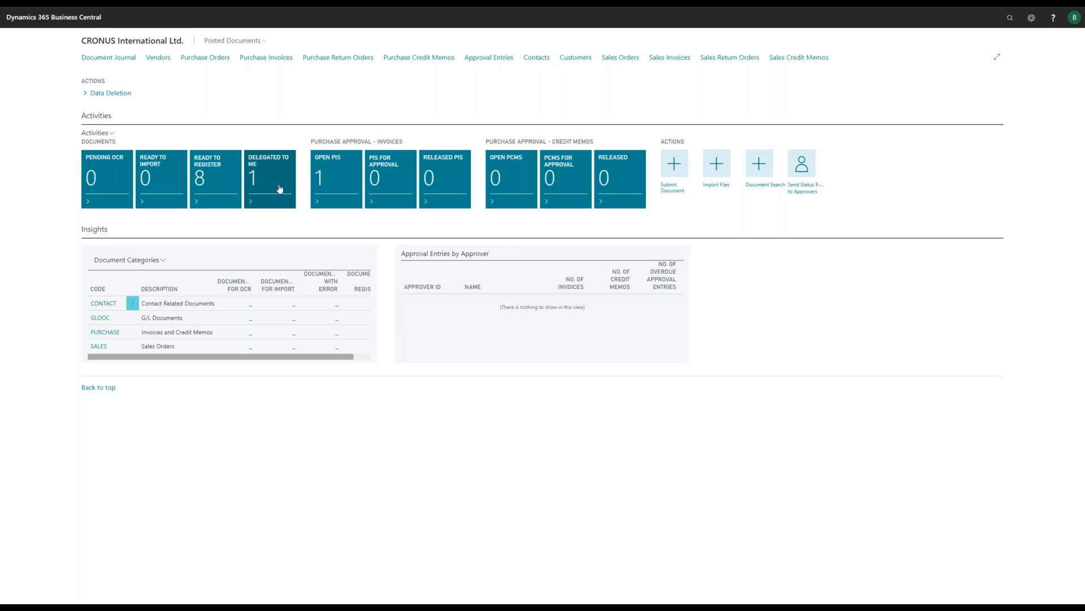
{"action": "left_click", "coordinate": [276, 189]}
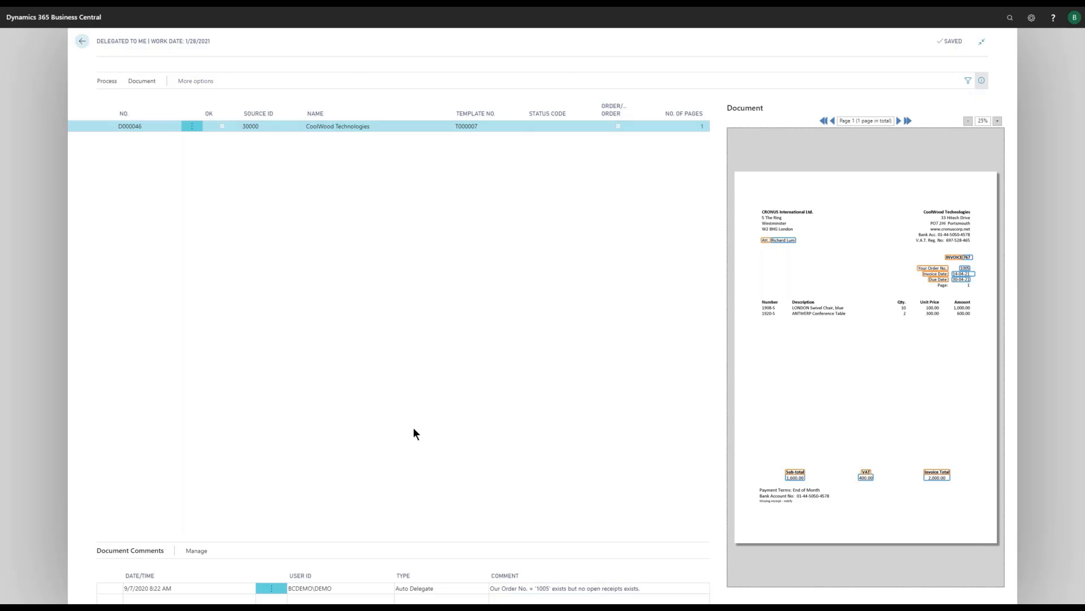
{"action": "left_click", "coordinate": [83, 42]}
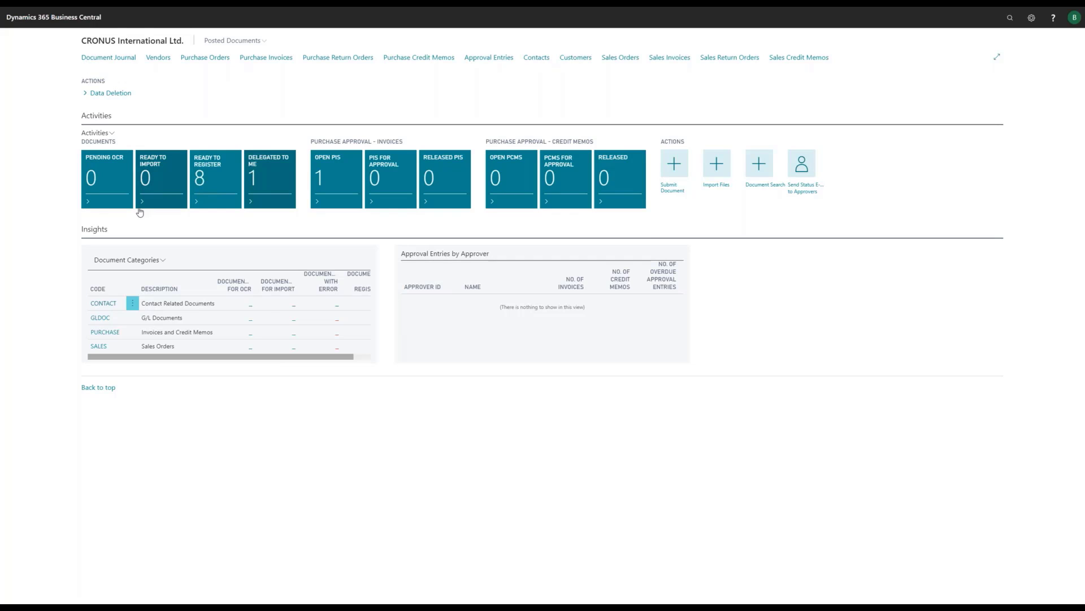
Step: Switch back to the first user's session and run field recognition on document D000047
{"action": "key", "text": "alt+Tab"}
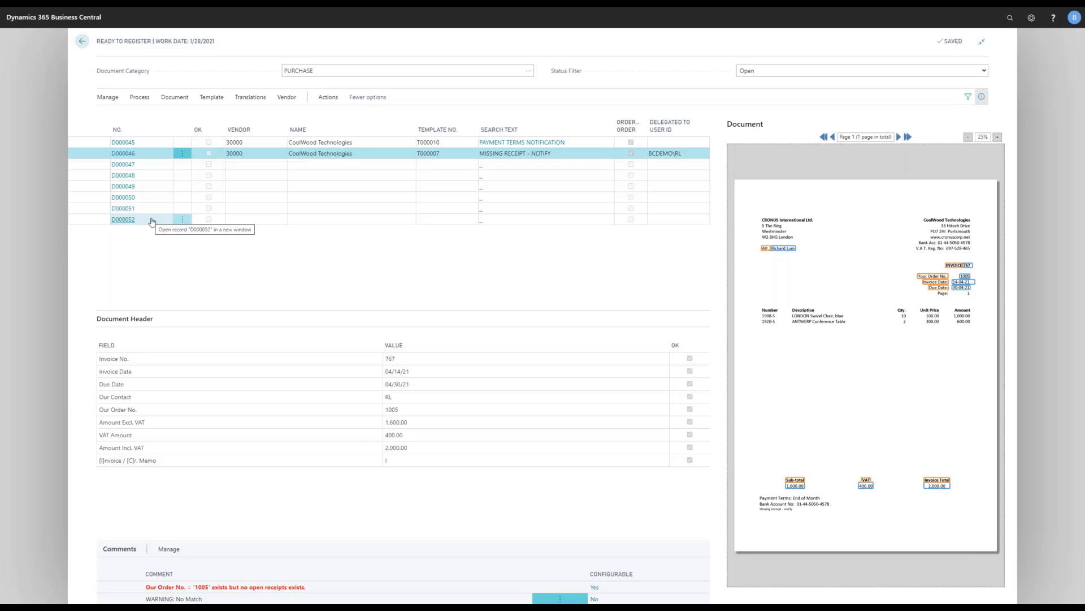
{"action": "left_click", "coordinate": [323, 164]}
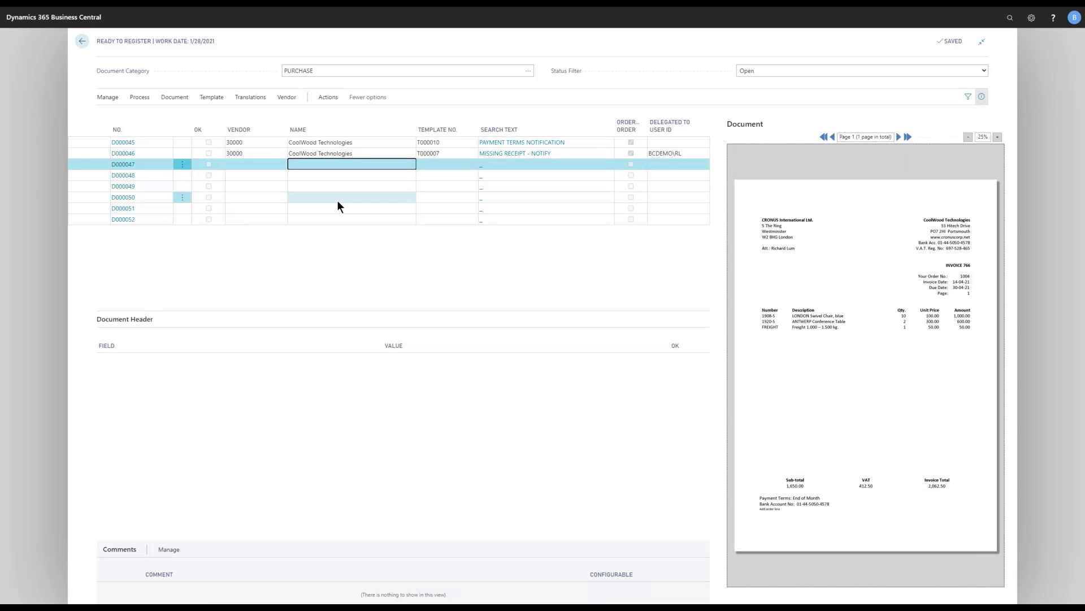
{"action": "left_click", "coordinate": [139, 99]}
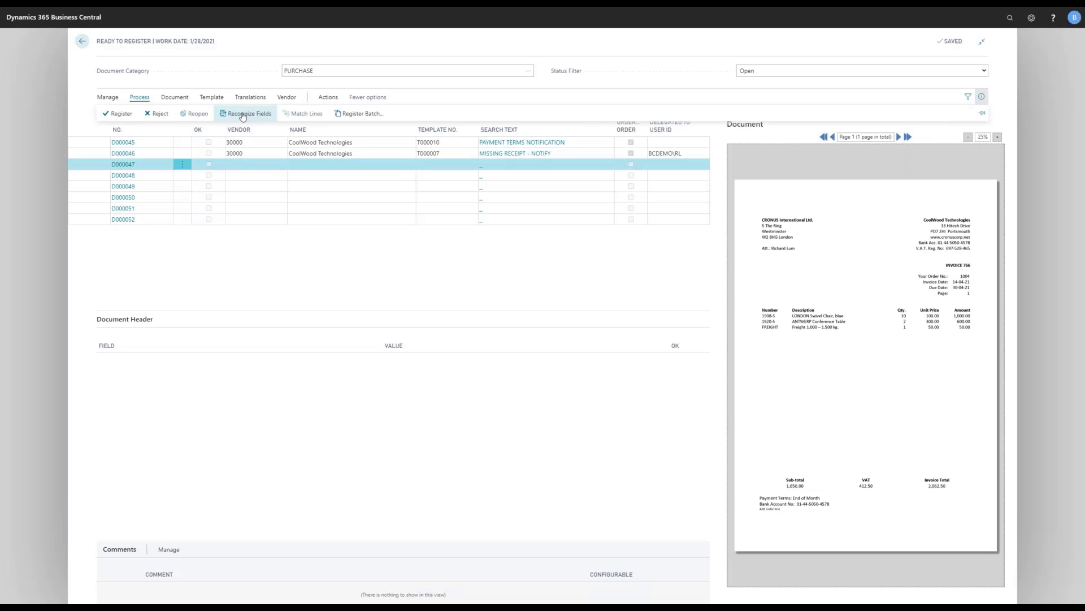
{"action": "left_click", "coordinate": [242, 115]}
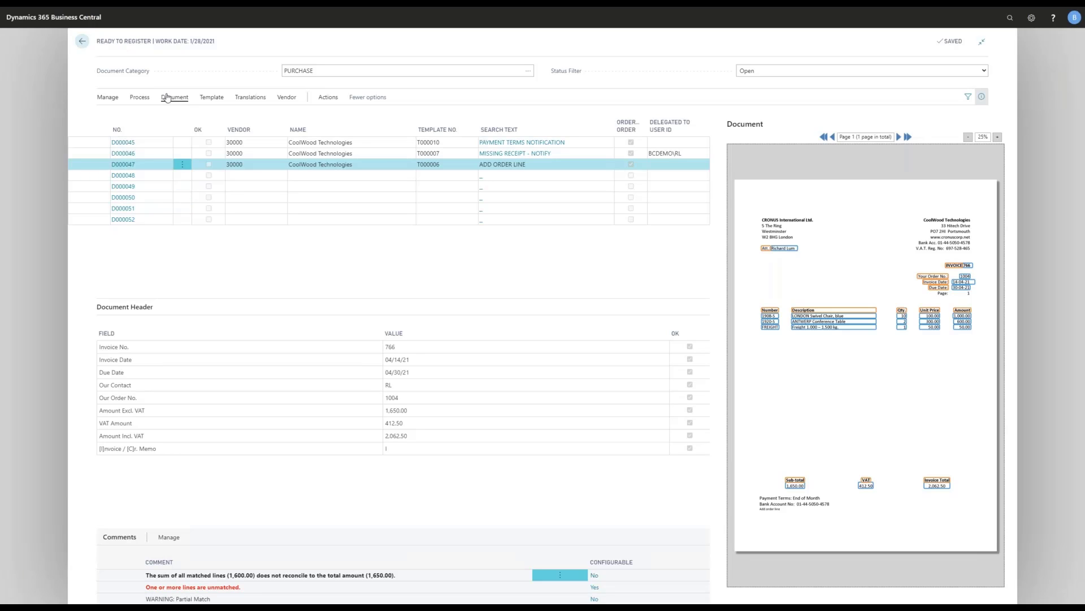
Step: Open the invoice matching page for document D000047 and filter its lines on the order number
{"action": "left_click", "coordinate": [141, 98]}
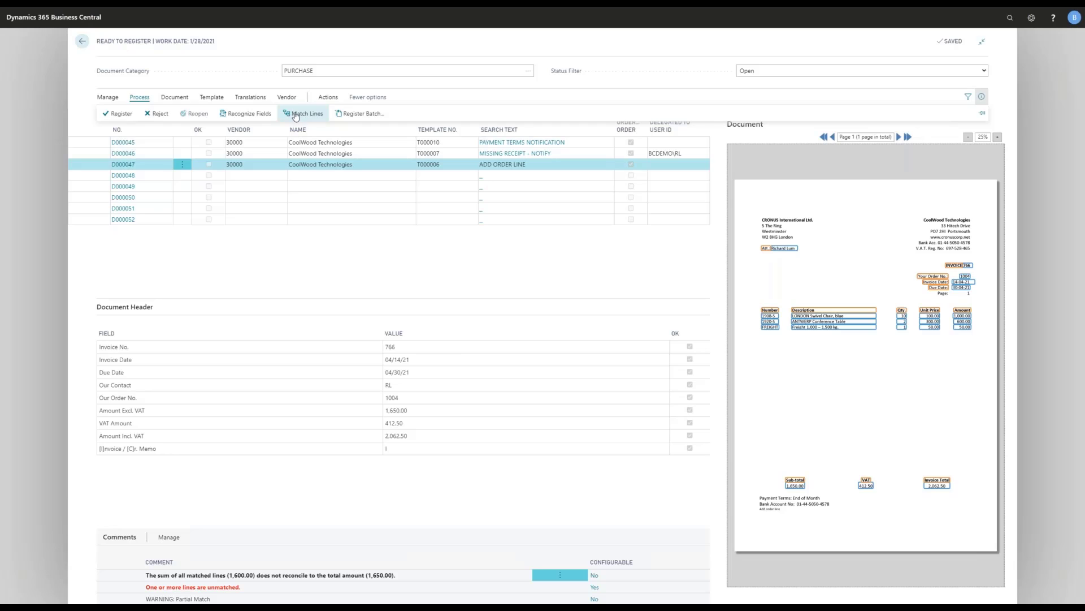
{"action": "left_click", "coordinate": [295, 114]}
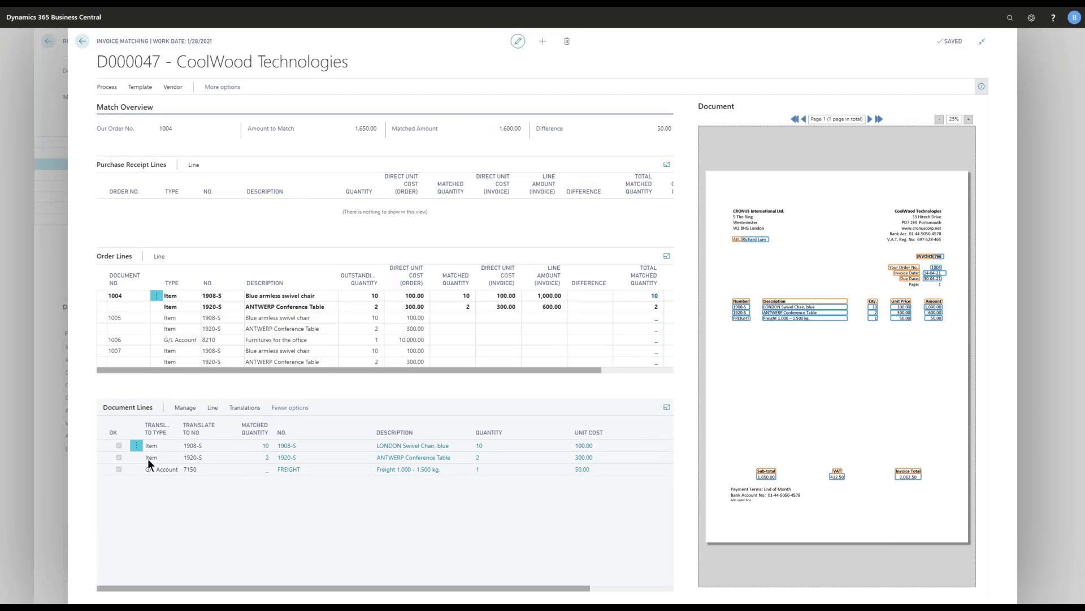
{"action": "left_click", "coordinate": [113, 89]}
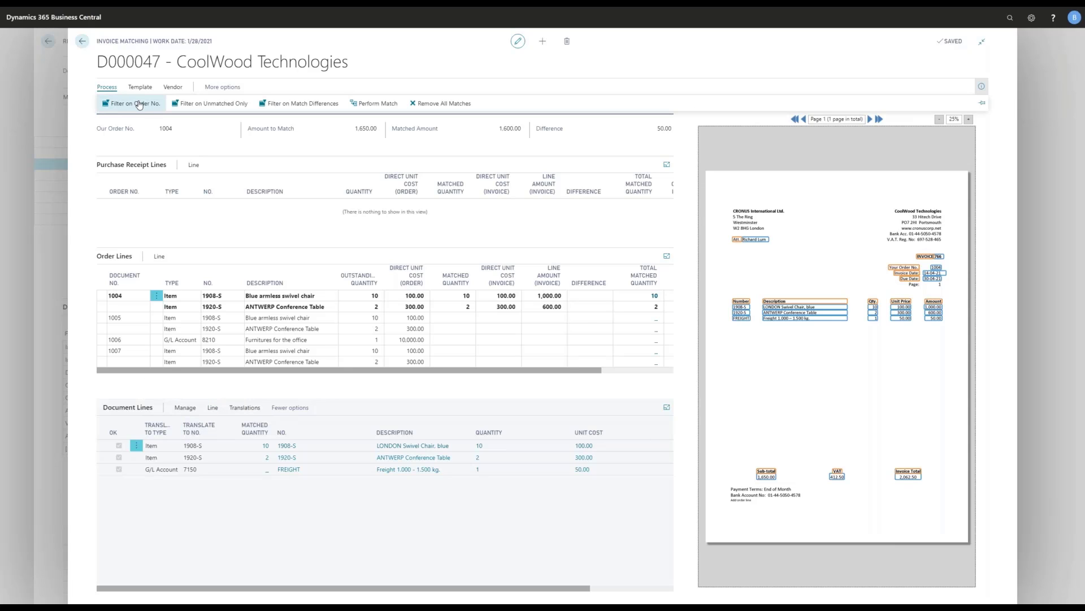
{"action": "left_click", "coordinate": [139, 104]}
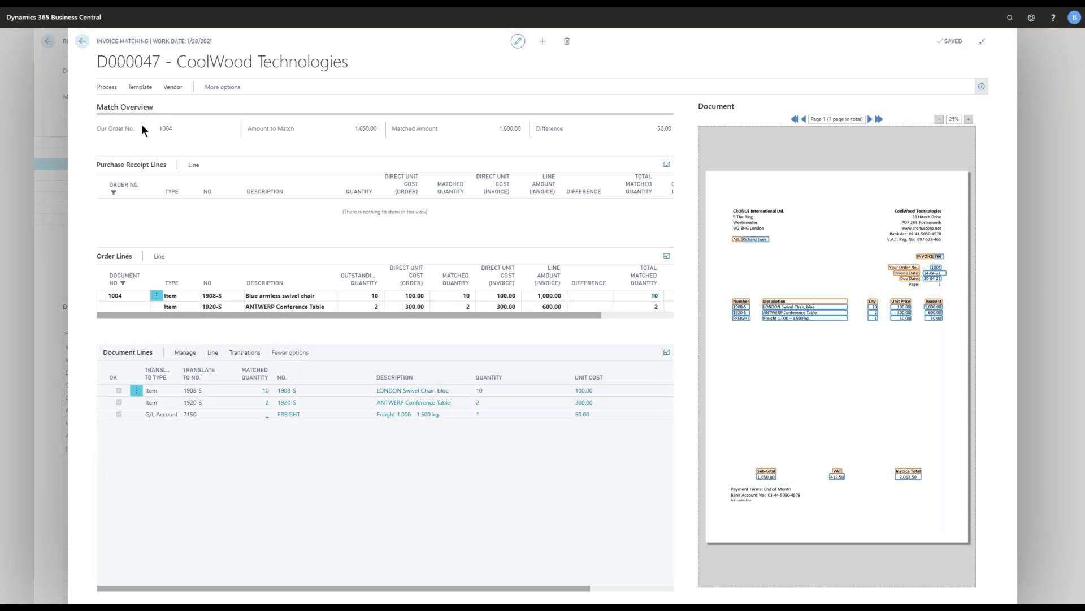
Step: Create a line on the purchase document from the unmatched freight invoice line of document D000047
{"action": "left_click", "coordinate": [121, 89]}
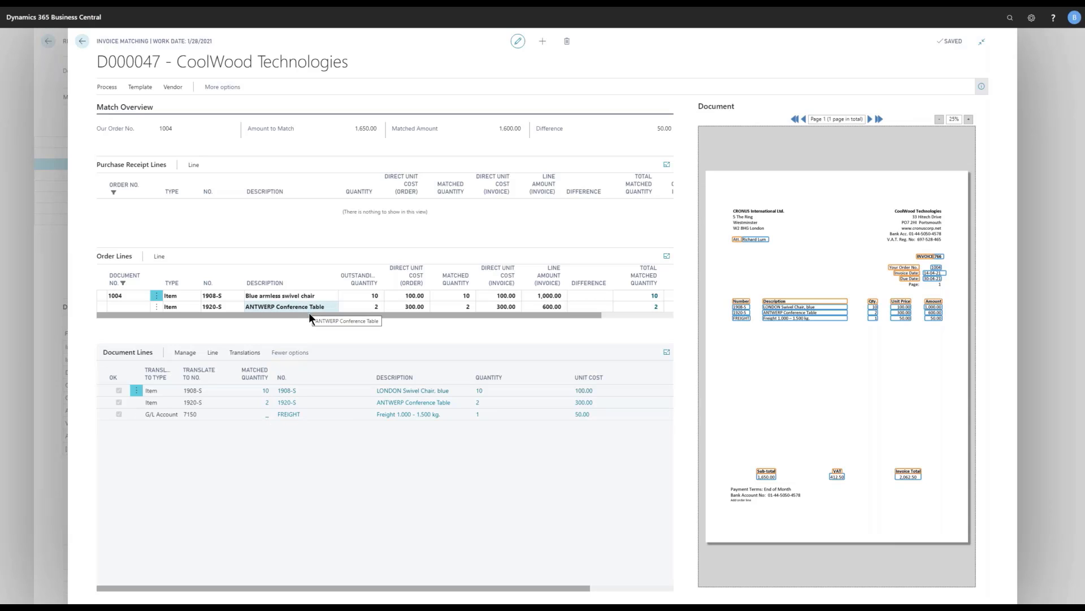
{"action": "left_click", "coordinate": [313, 415]}
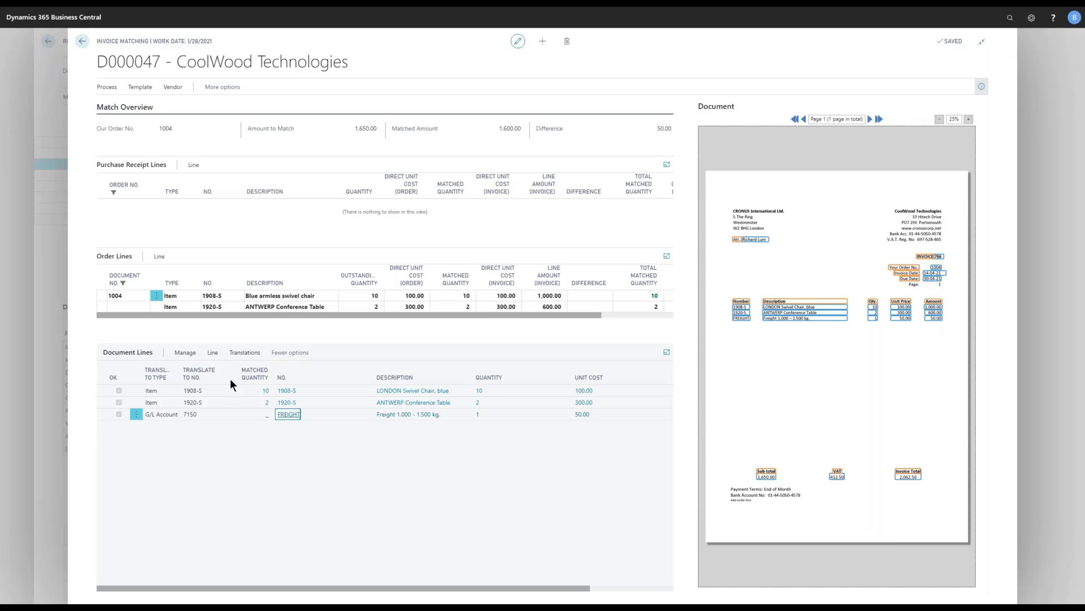
{"action": "left_click", "coordinate": [212, 353]}
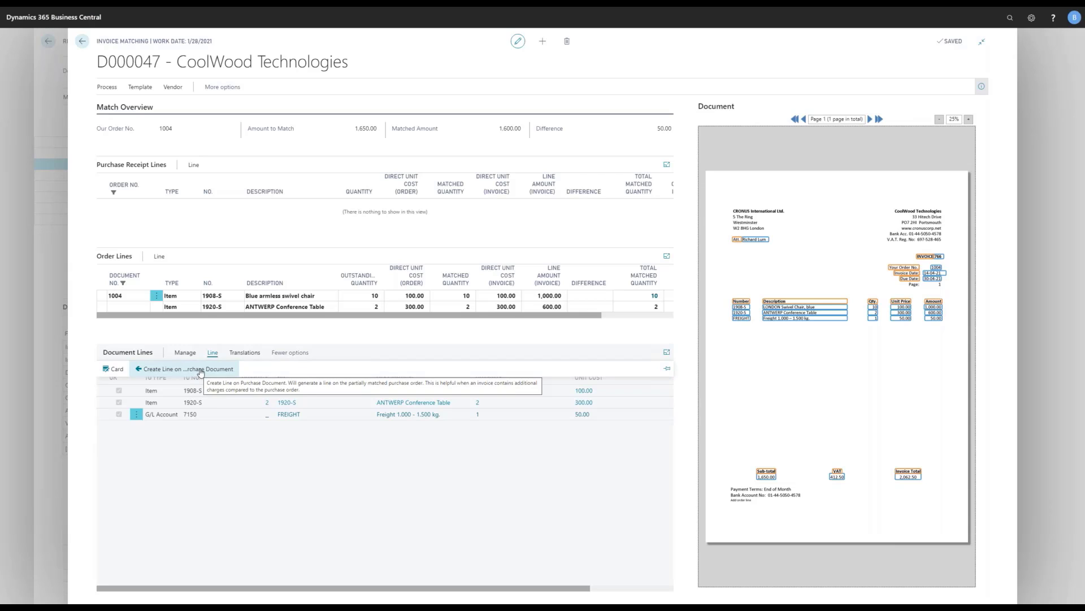
{"action": "left_click", "coordinate": [200, 371]}
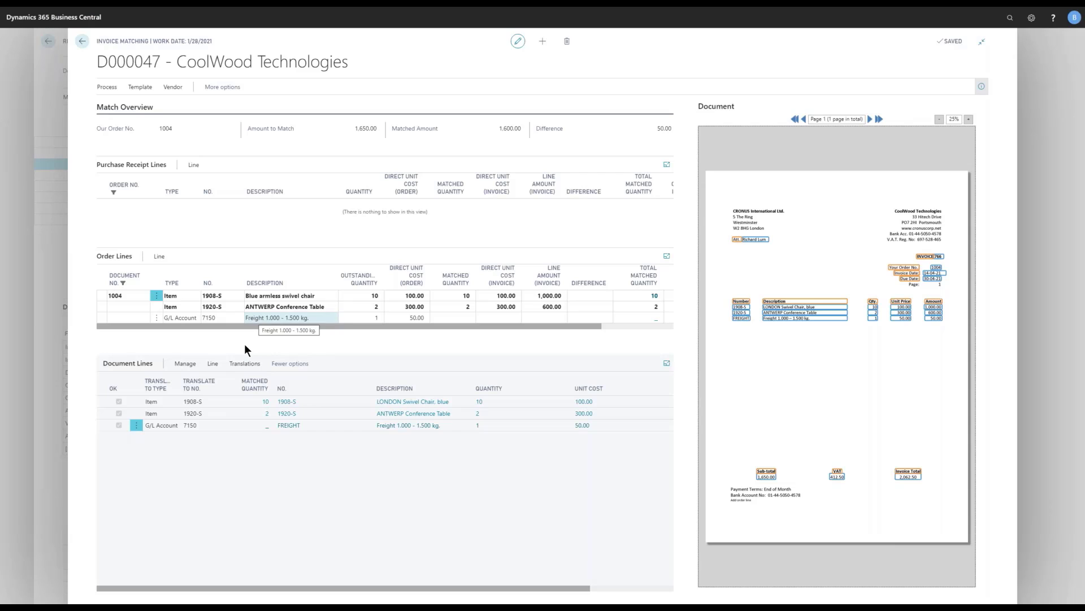
Step: Perform the match for document D000047 including the freight line, and return to the Ready to Register list
{"action": "left_click", "coordinate": [107, 86]}
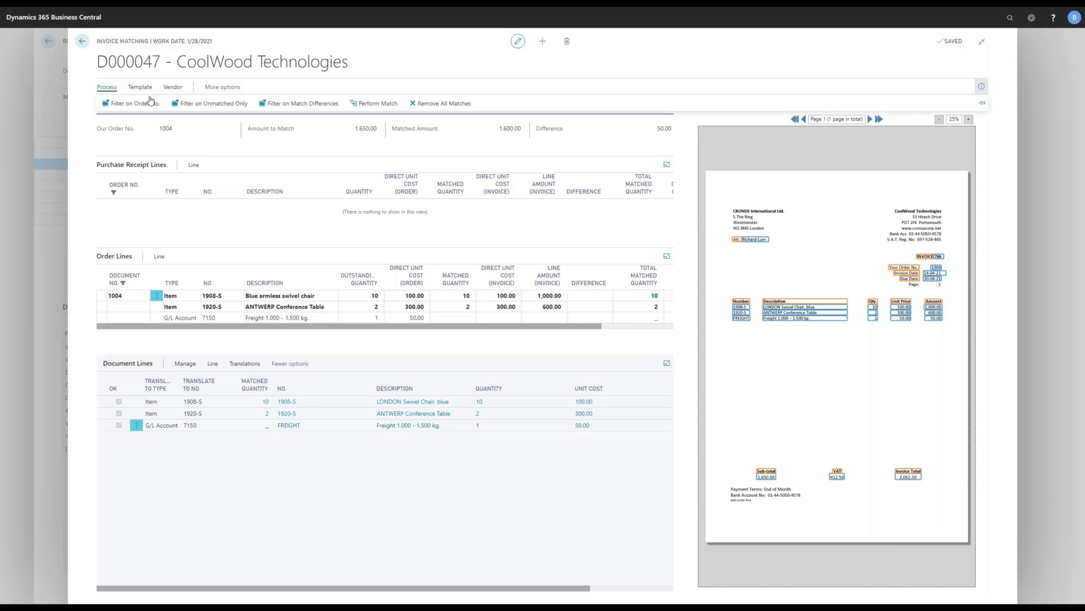
{"action": "left_click", "coordinate": [373, 104]}
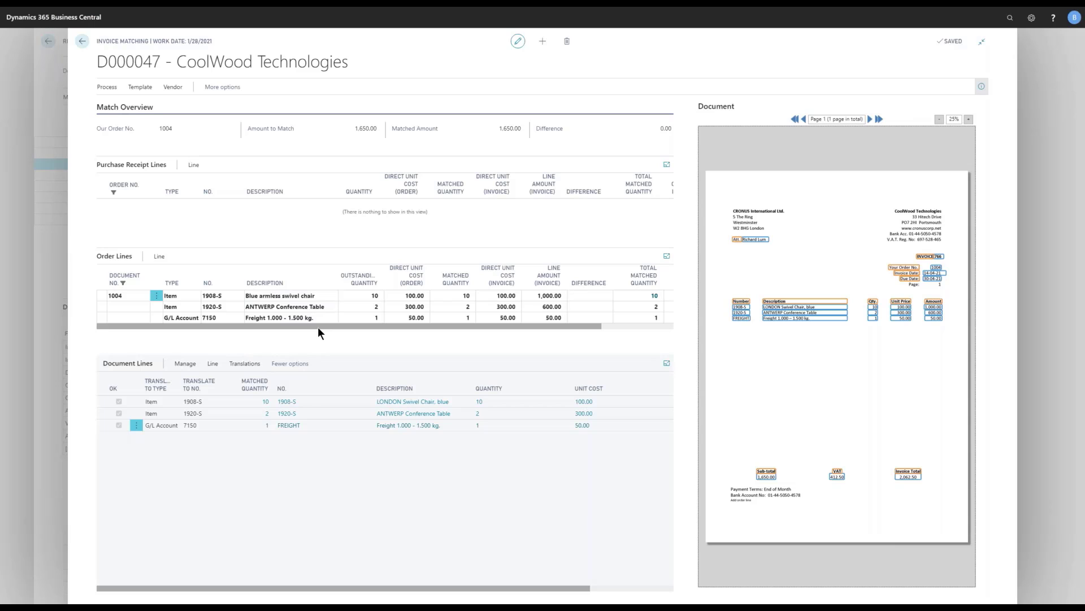
{"action": "key", "text": "Escape"}
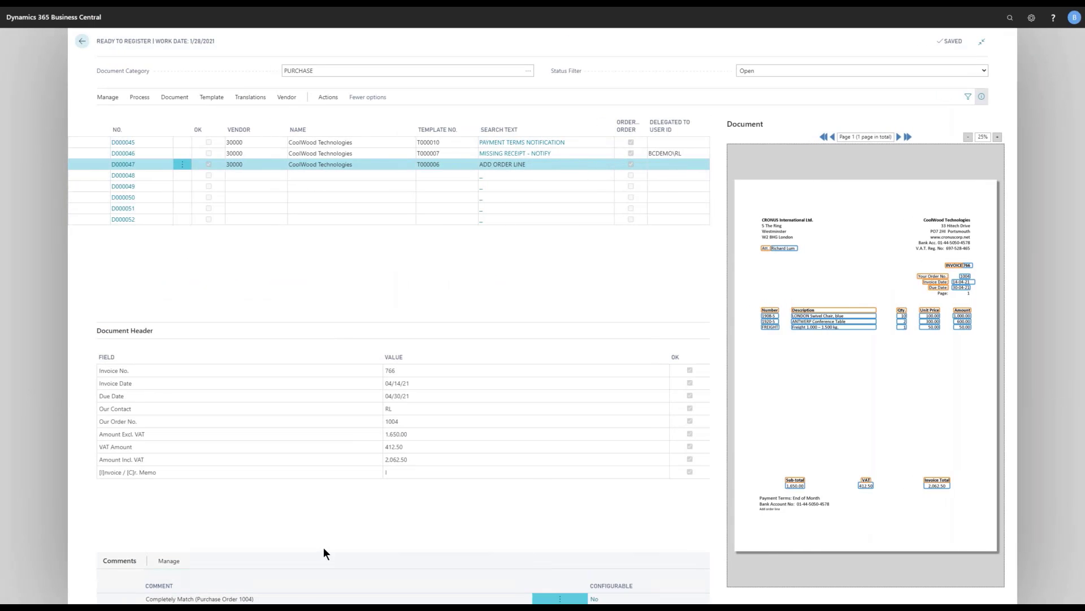
Step: Run field recognition on document D000048 and open its invoice matching page
{"action": "left_click", "coordinate": [347, 177]}
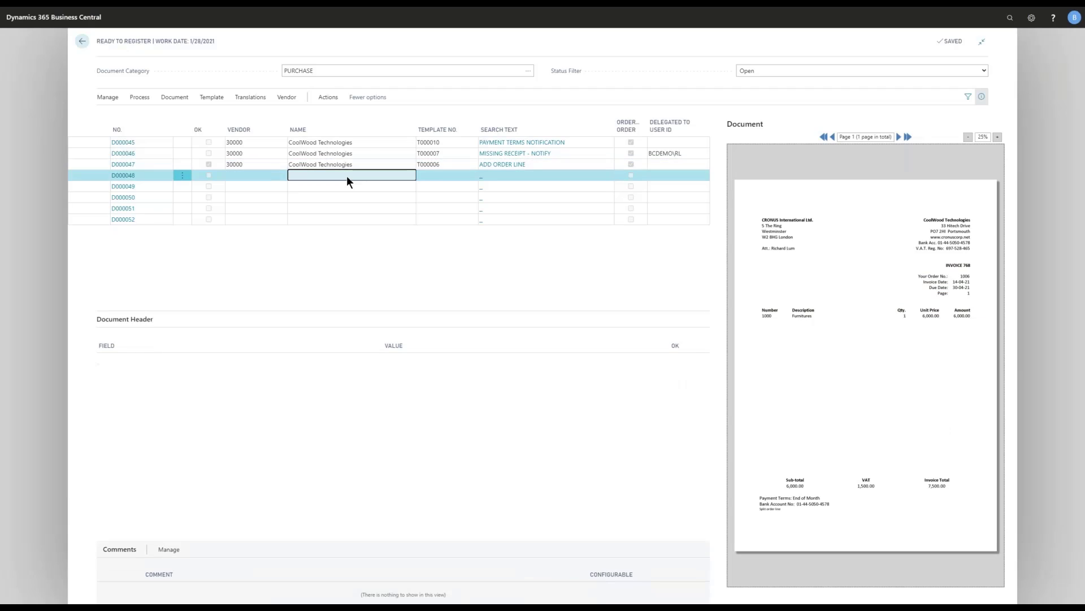
{"action": "left_click", "coordinate": [139, 97]}
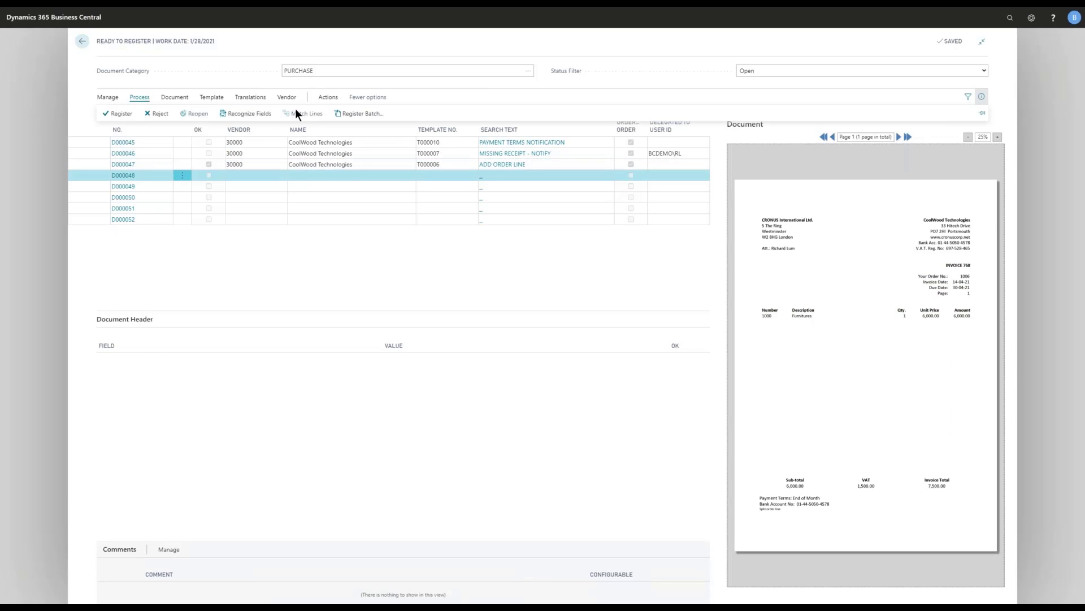
{"action": "left_click", "coordinate": [245, 115]}
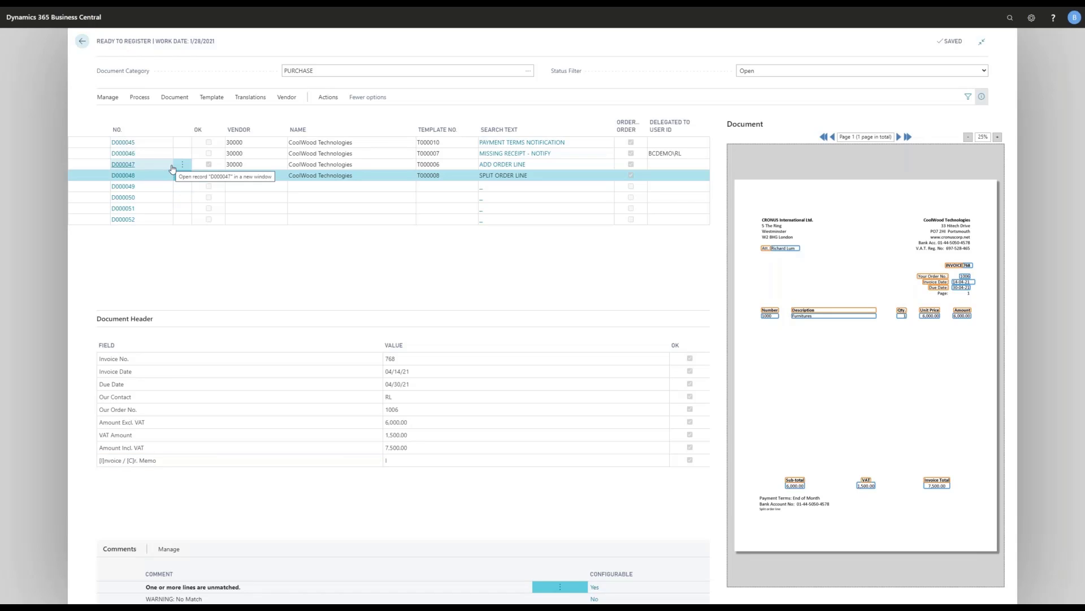
{"action": "left_click", "coordinate": [140, 97]}
{"action": "left_click", "coordinate": [303, 114]}
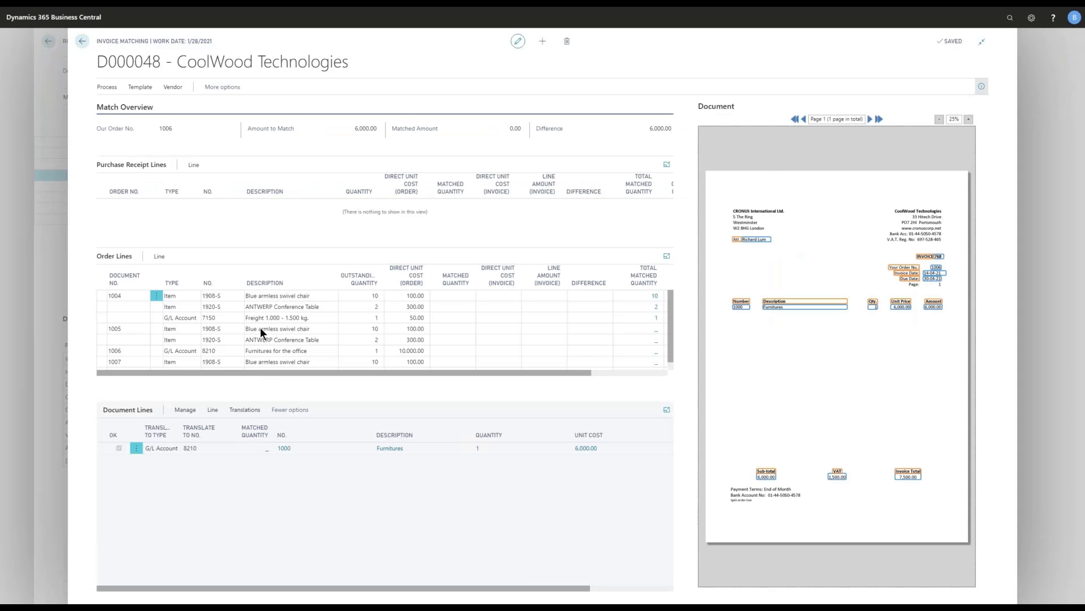
Step: Filter the matching lines of document D000048 on the order number and review the line matching settings on its template card
{"action": "left_click", "coordinate": [107, 86]}
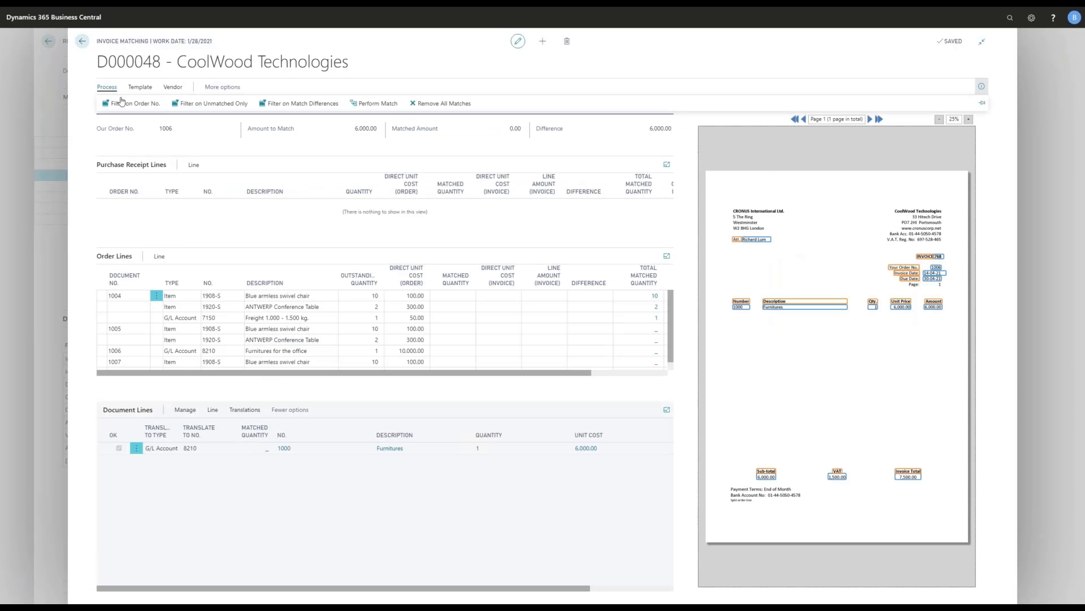
{"action": "left_click", "coordinate": [128, 108]}
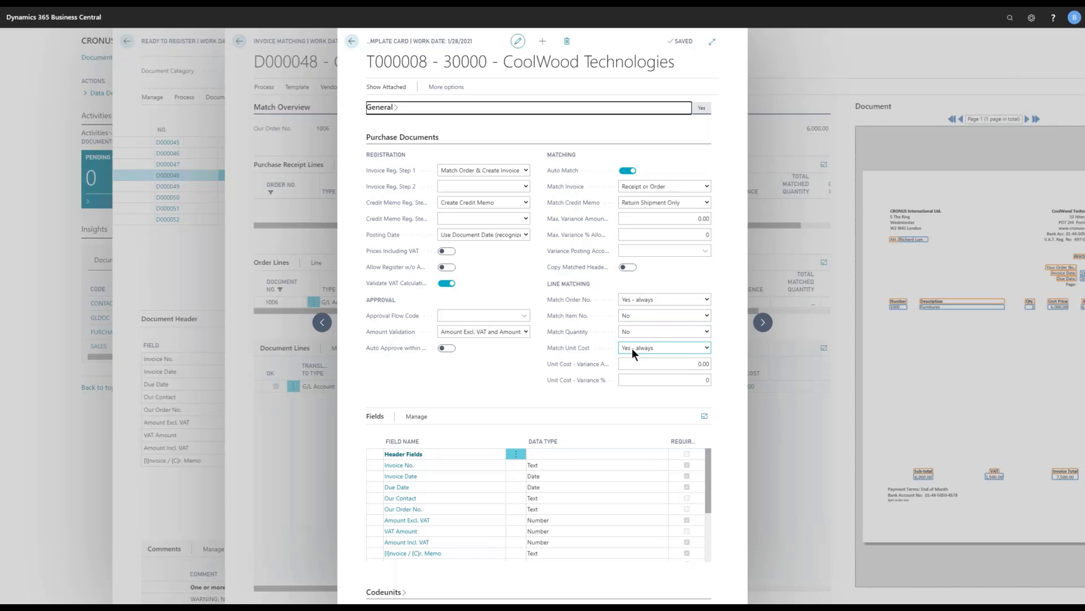
{"action": "left_click", "coordinate": [353, 41]}
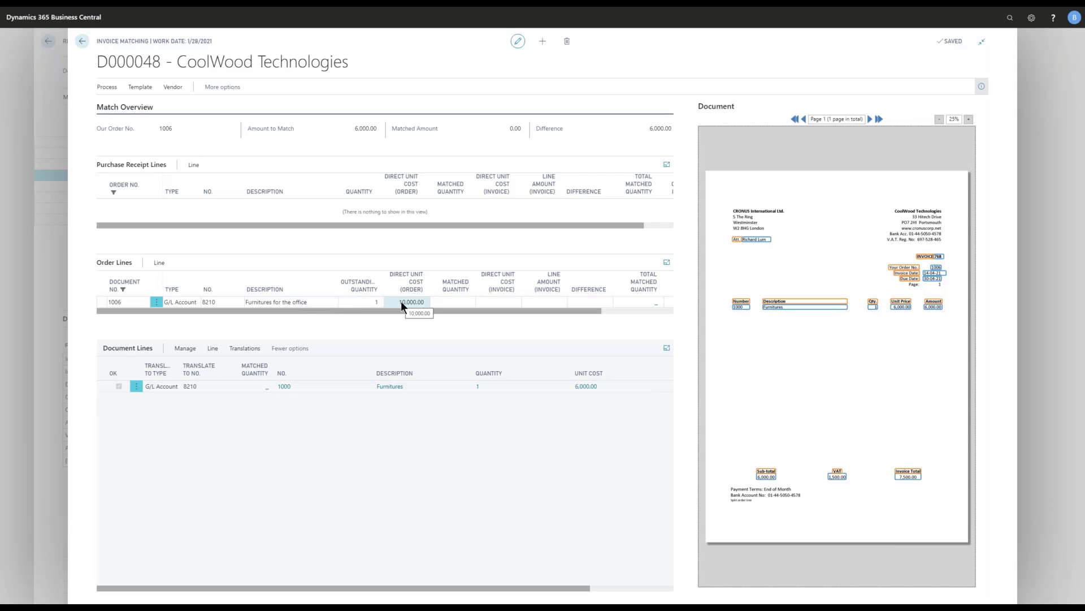
Step: Split the office furniture order line, giving the new line the description "Furniture - first batch" and an amount of 6,000.00
{"action": "left_click", "coordinate": [312, 303]}
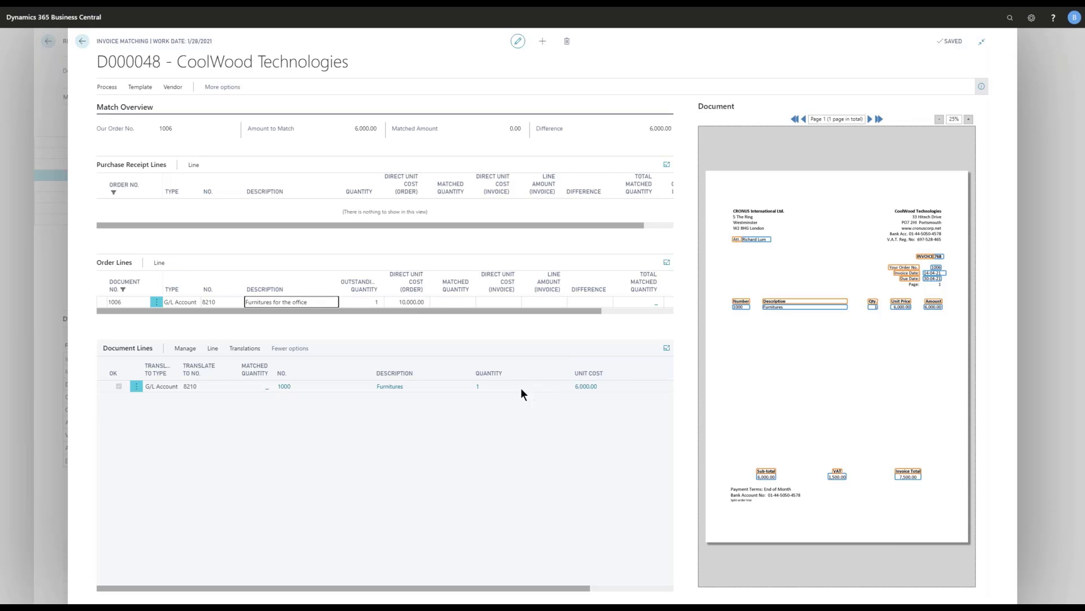
{"action": "left_click", "coordinate": [159, 263]}
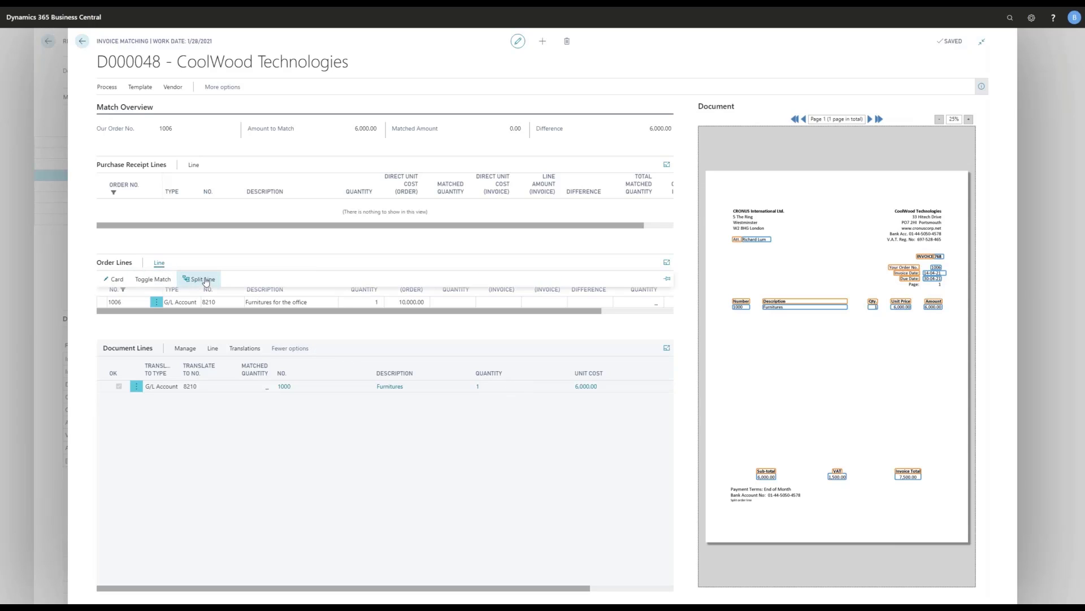
{"action": "left_click", "coordinate": [298, 298]}
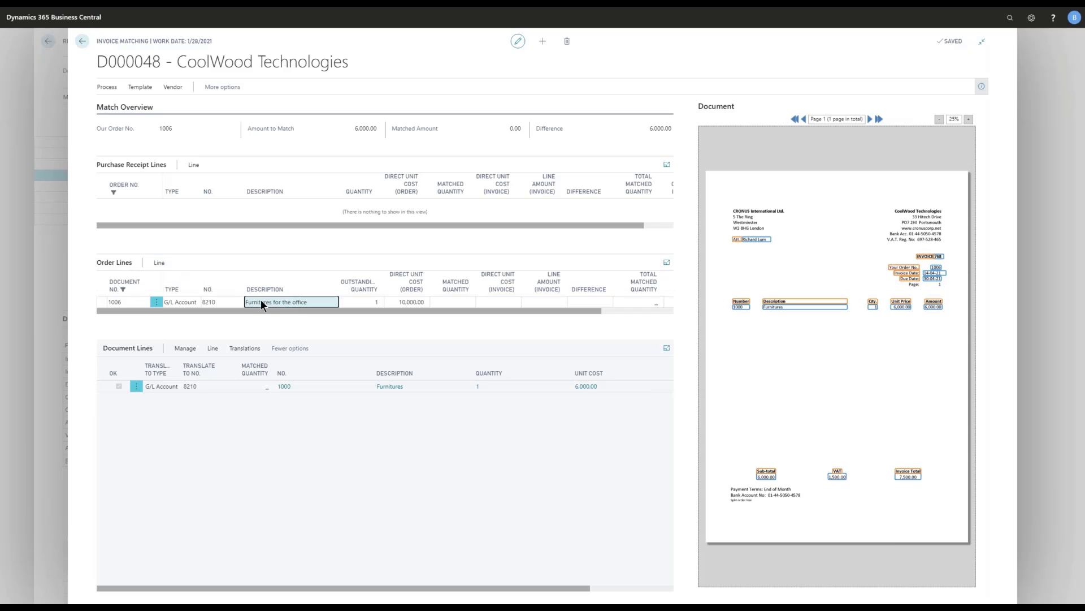
{"action": "left_click", "coordinate": [159, 262]}
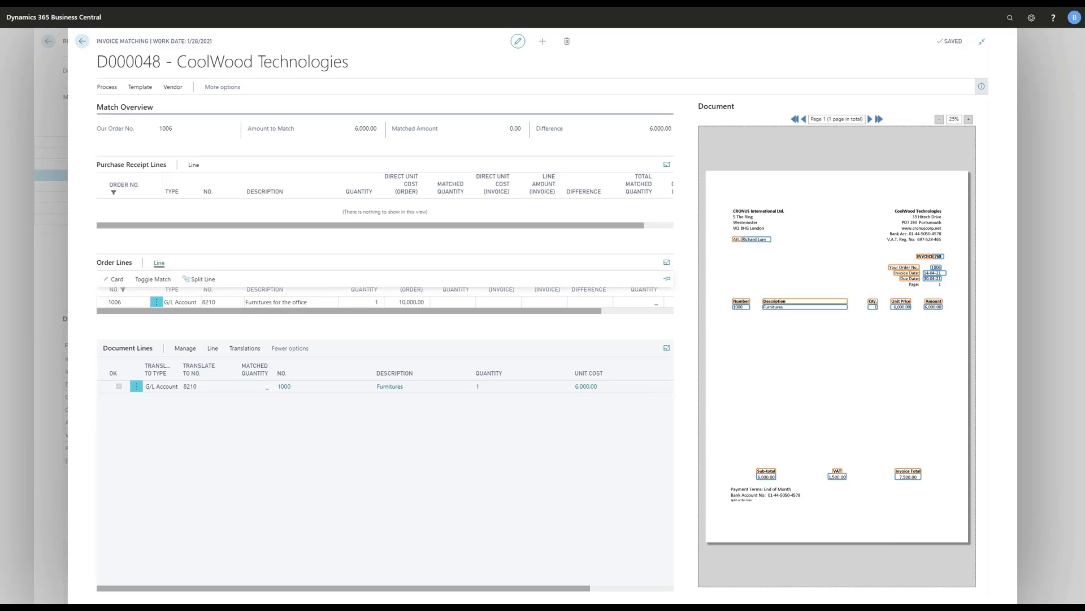
{"action": "left_click", "coordinate": [212, 280]}
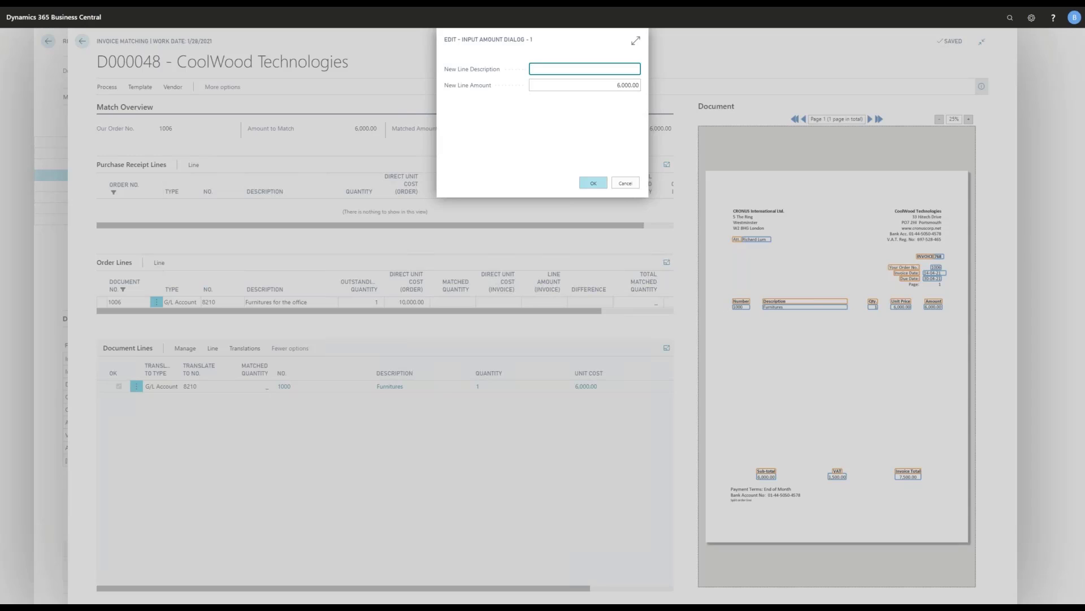
{"action": "type", "text": "Furniture - first batch"}
{"action": "left_click", "coordinate": [593, 183]}
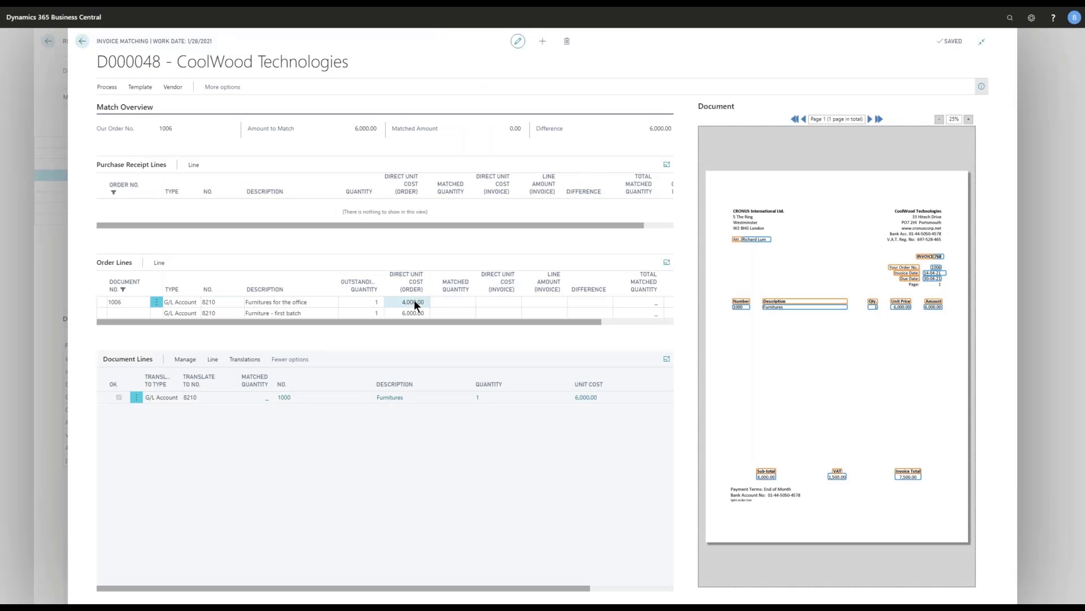
Step: Perform the match for document D000048 with the split furniture line, and return to the Ready to Register list
{"action": "left_click", "coordinate": [415, 314]}
{"action": "left_click", "coordinate": [414, 300]}
{"action": "left_click", "coordinate": [417, 312]}
{"action": "left_click", "coordinate": [108, 86]}
{"action": "left_click", "coordinate": [372, 104]}
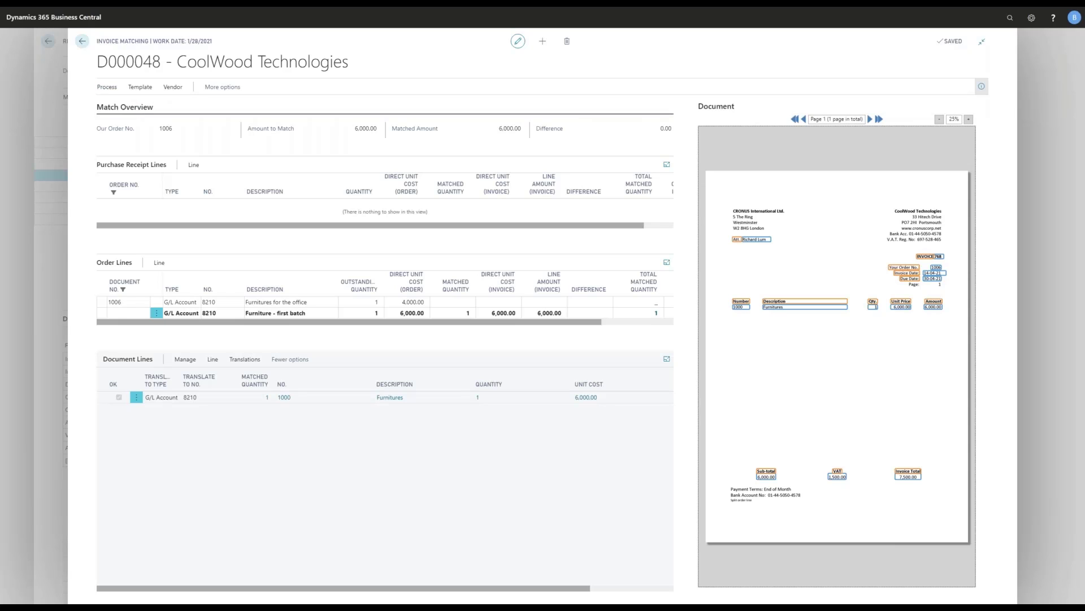
{"action": "left_click", "coordinate": [429, 314]}
{"action": "key", "text": "Escape"}
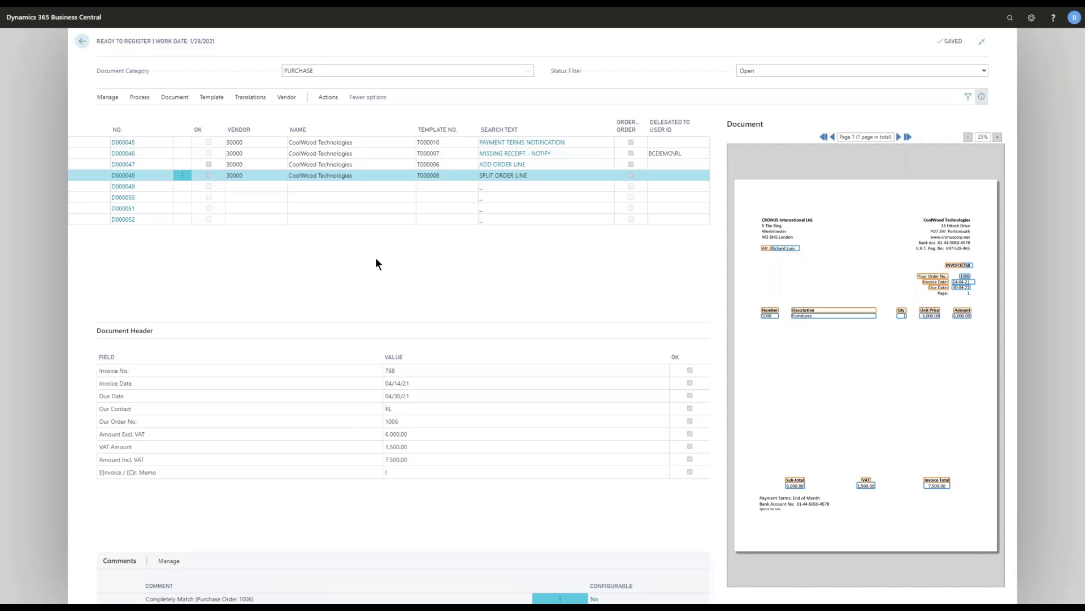
Step: Run field recognition on document D000049
{"action": "left_click", "coordinate": [387, 185]}
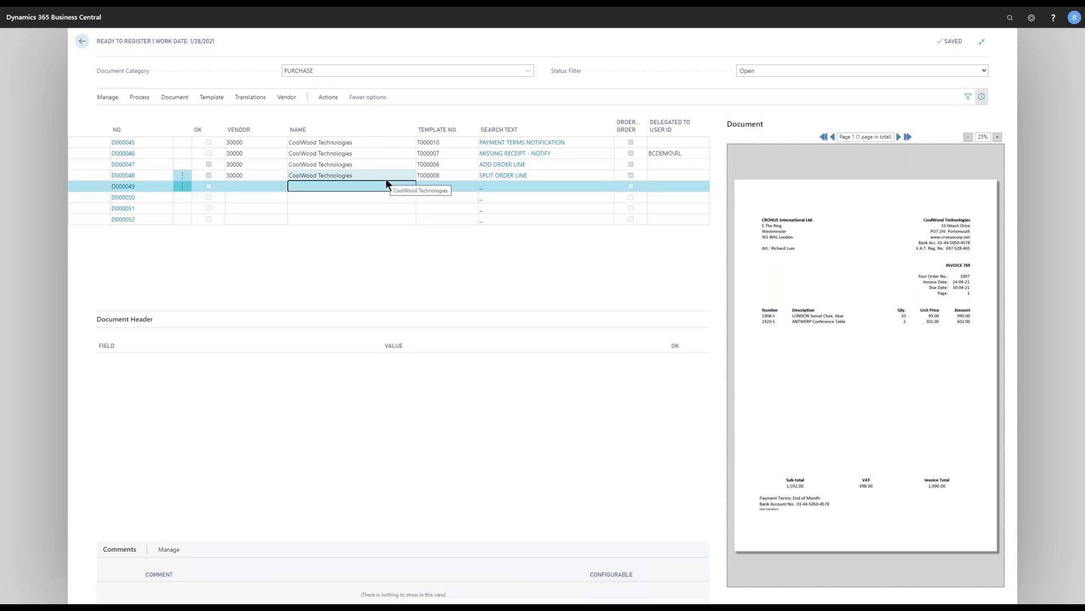
{"action": "left_click", "coordinate": [140, 97]}
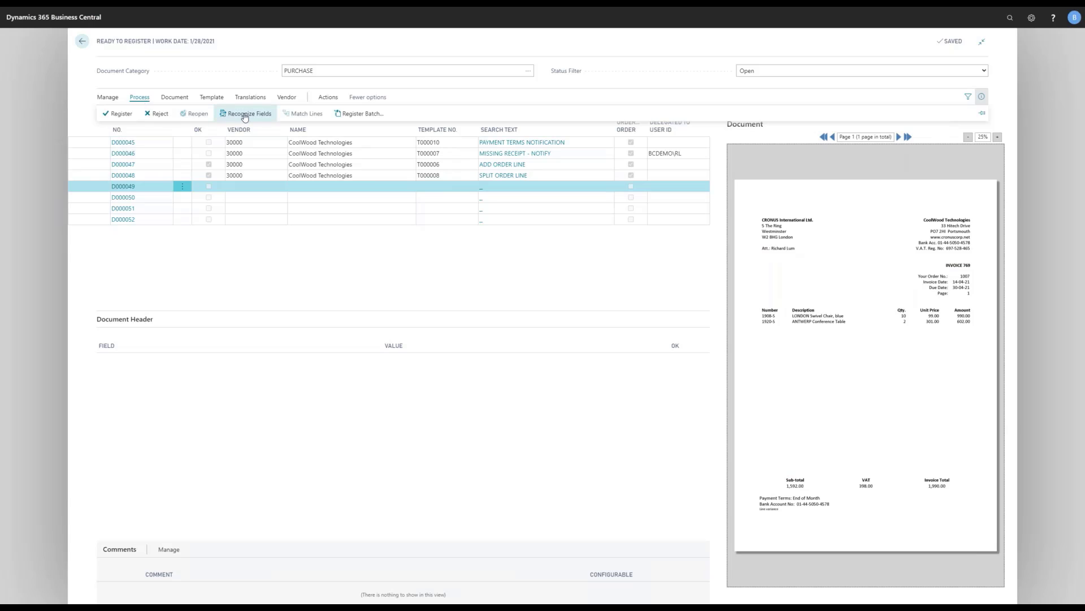
{"action": "left_click", "coordinate": [245, 115]}
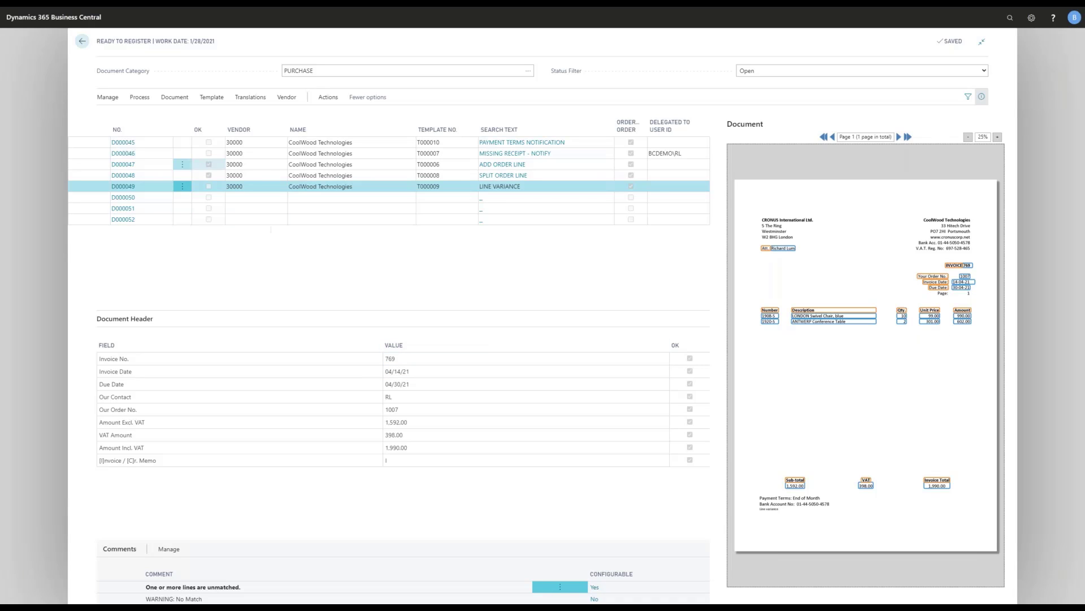
Step: Open the invoice matching page for document D000049 and filter its lines on the order number
{"action": "left_click", "coordinate": [140, 98]}
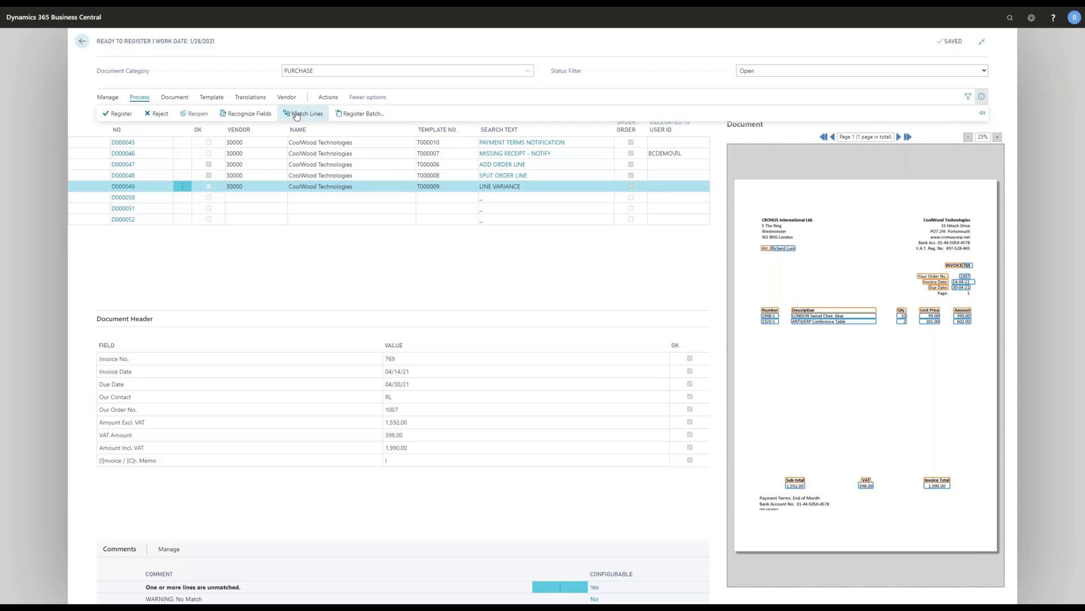
{"action": "left_click", "coordinate": [295, 114]}
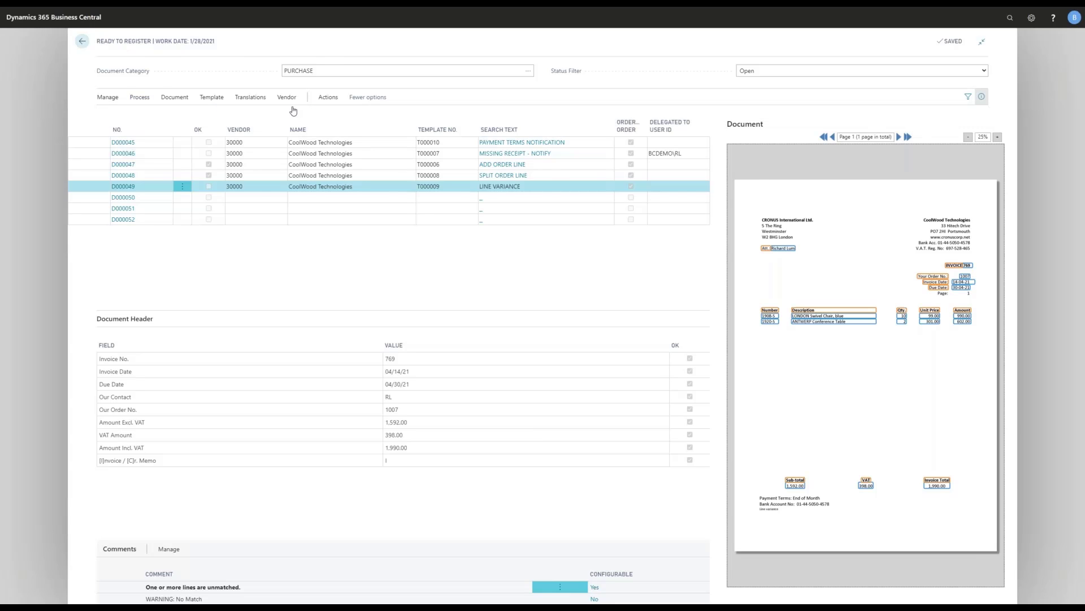
{"action": "left_click", "coordinate": [108, 88]}
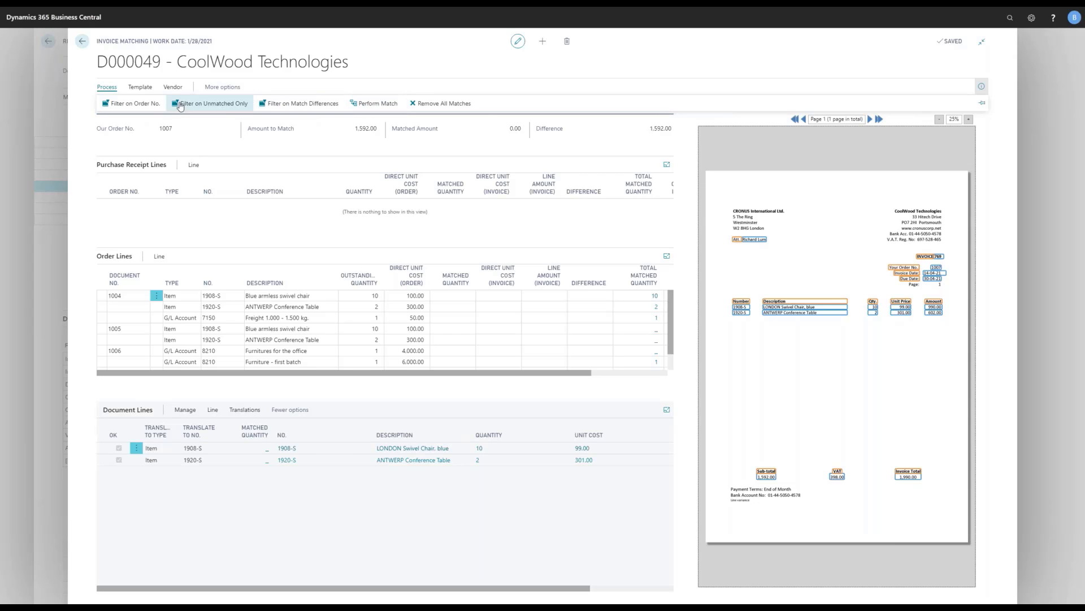
{"action": "left_click", "coordinate": [141, 104]}
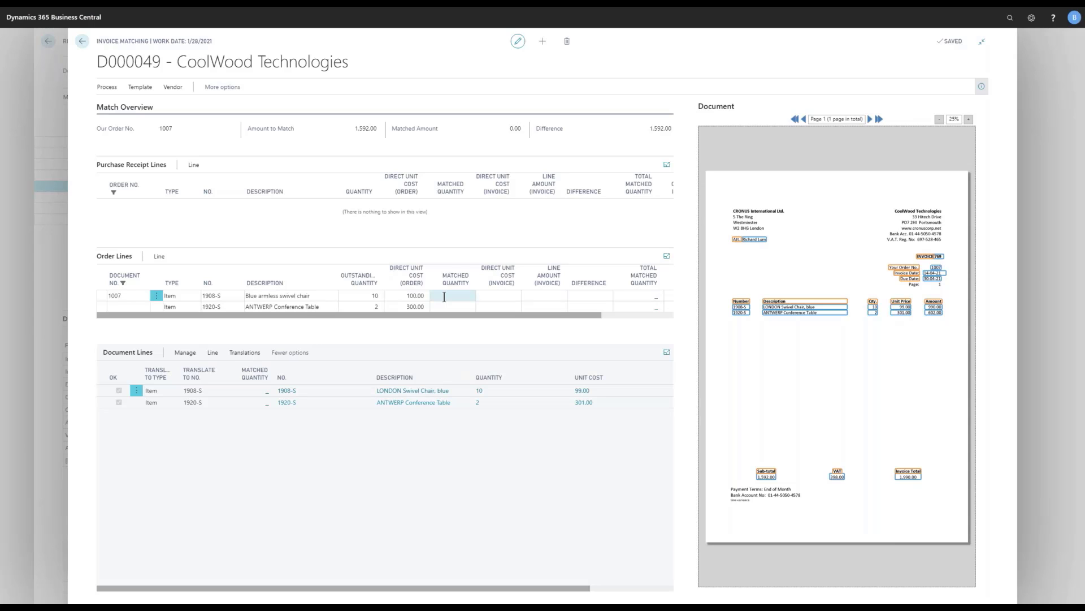
Step: Open the template card for document D000049 and set the unit cost variance amount to 1.00 and the unit cost variance percentage to 10
{"action": "left_click", "coordinate": [139, 88]}
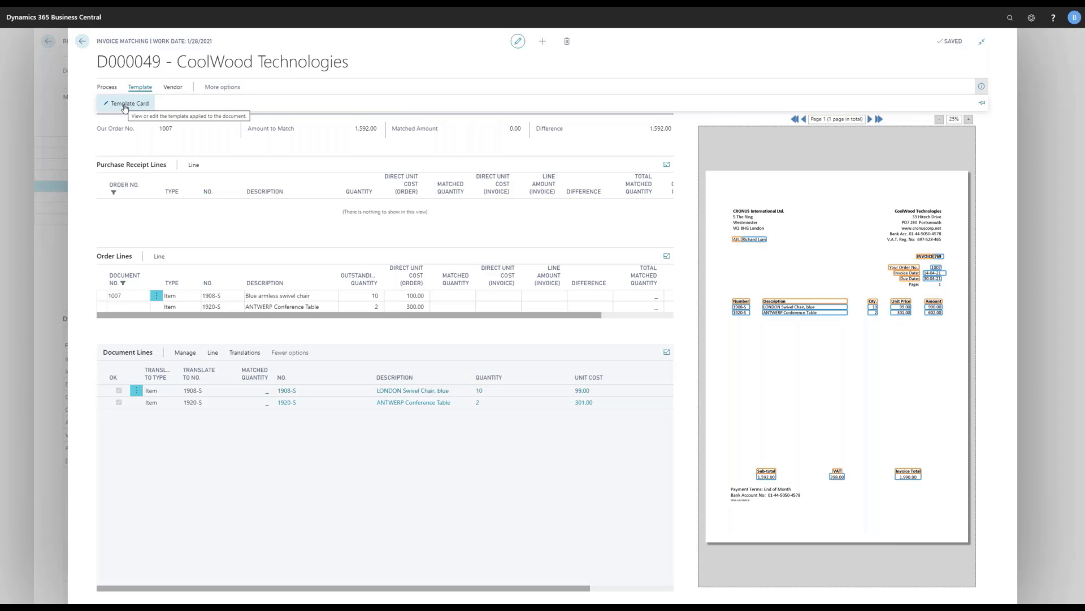
{"action": "left_click", "coordinate": [125, 105]}
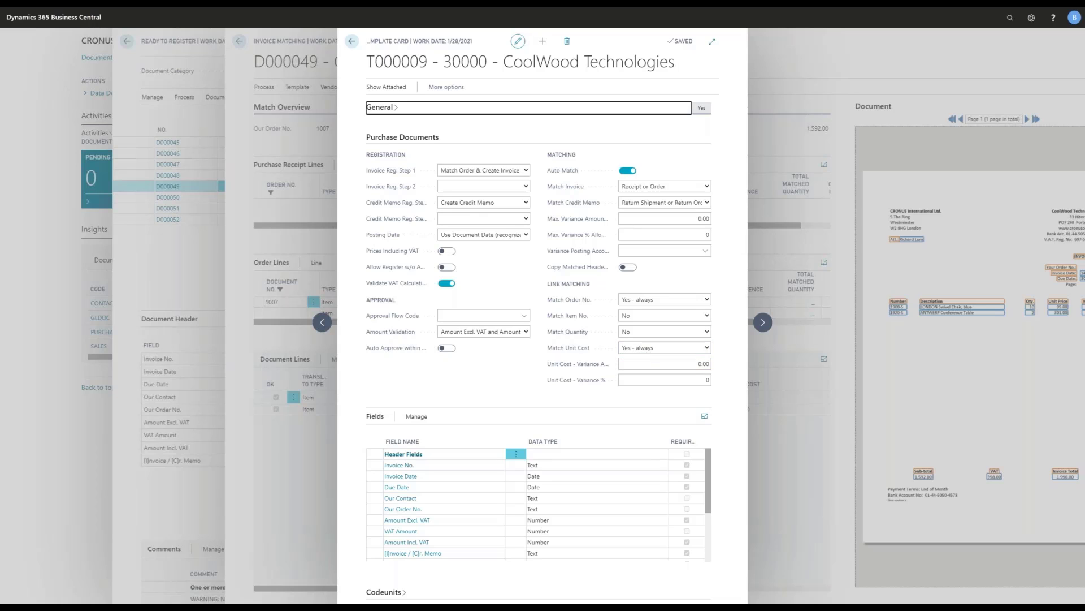
{"action": "left_click", "coordinate": [705, 364]}
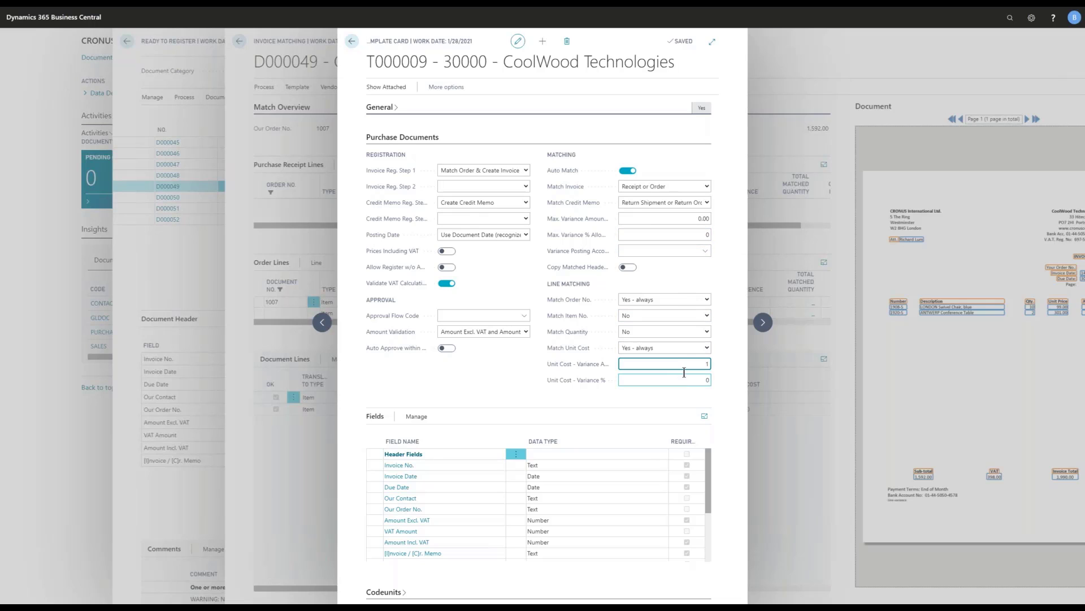
{"action": "key", "text": "Tab"}
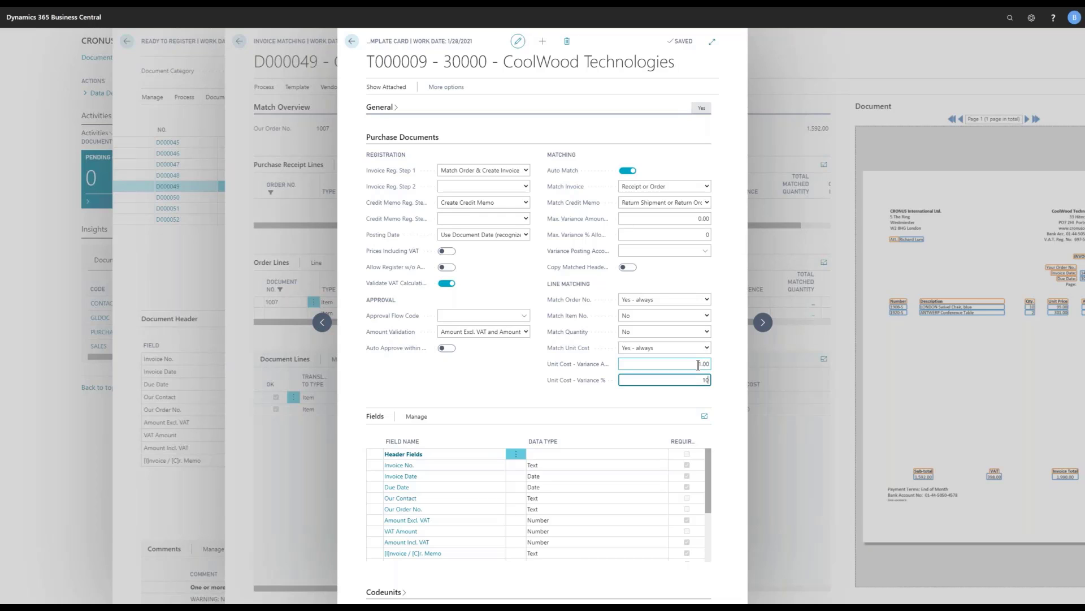
Step: Reset the template's unit cost variance percentage to 0
{"action": "left_click", "coordinate": [697, 363]}
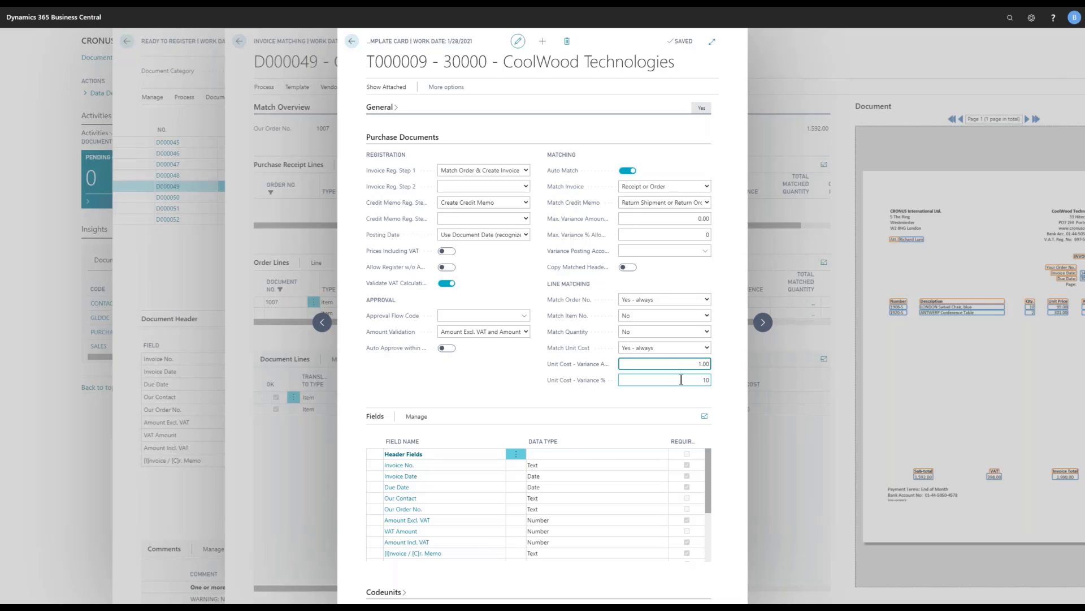
{"action": "left_click_drag", "start_coordinate": [701, 380], "coordinate": [711, 378]}
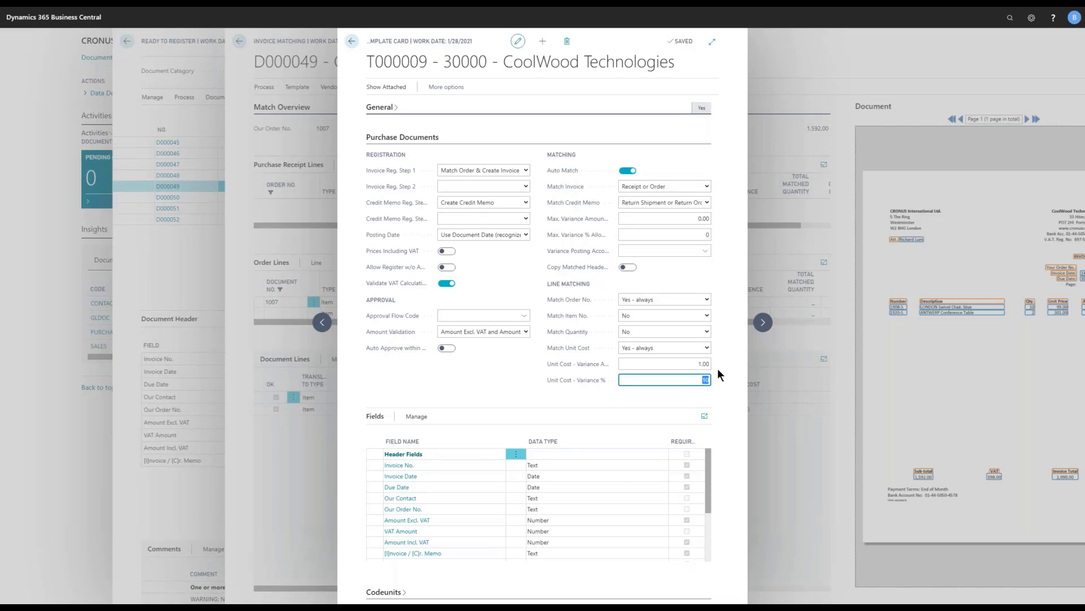
{"action": "left_click_drag", "start_coordinate": [697, 365], "coordinate": [711, 364]}
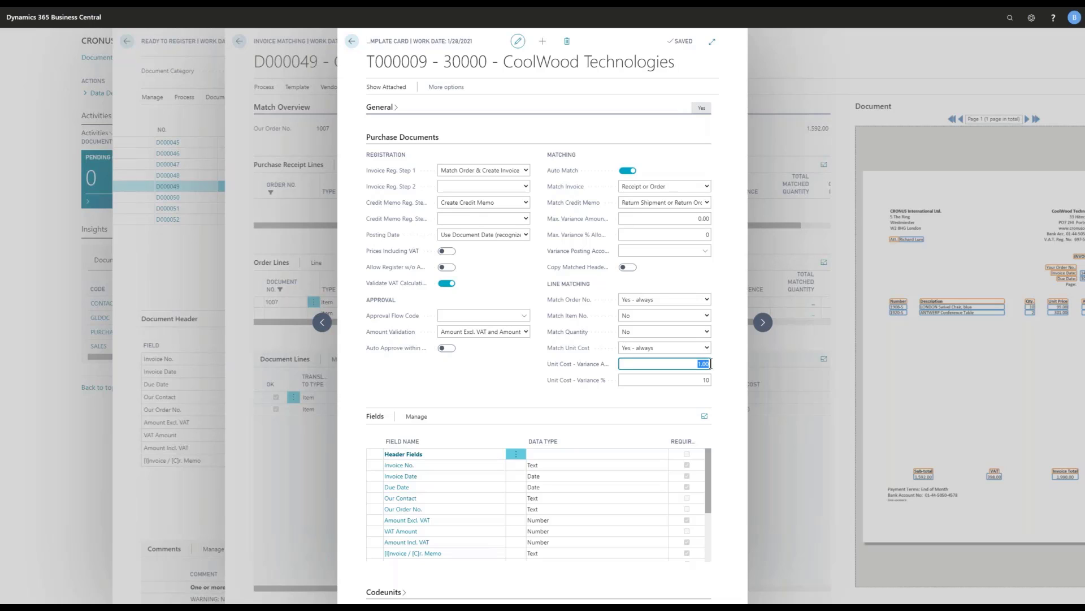
{"action": "left_click", "coordinate": [708, 378]}
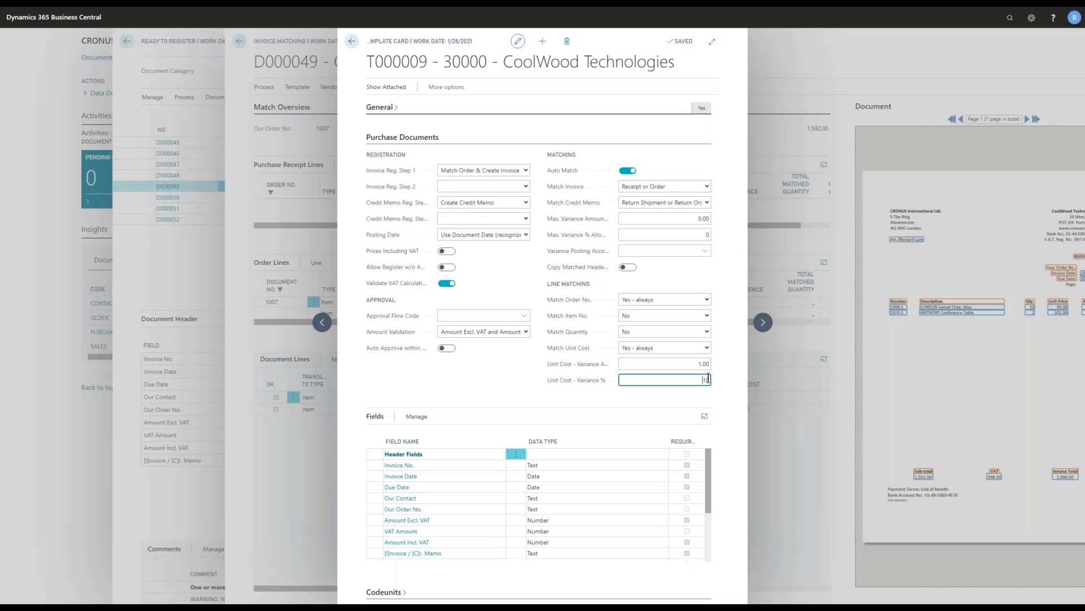
{"action": "key", "text": "shift+Tab"}
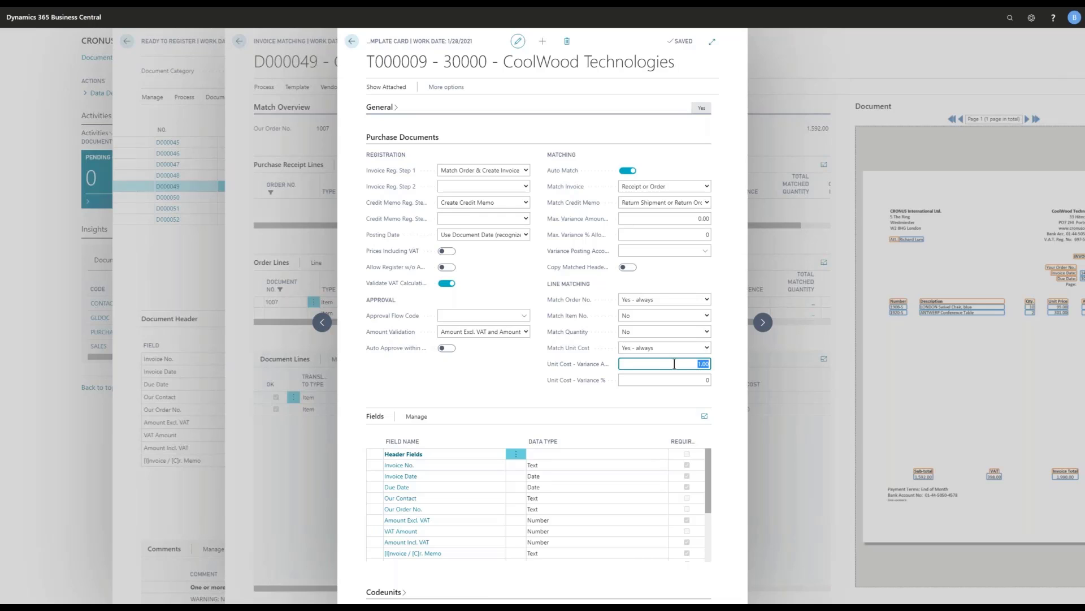
Step: Perform the match for document D000049 with the new template tolerance, and return to the Ready to Register list
{"action": "left_click", "coordinate": [352, 40]}
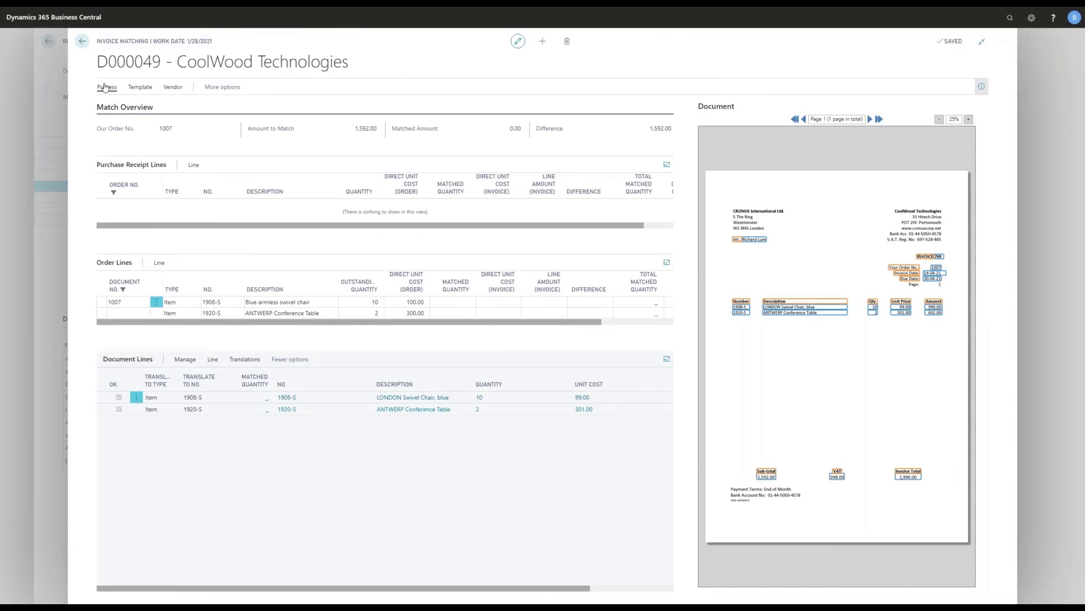
{"action": "left_click", "coordinate": [106, 87]}
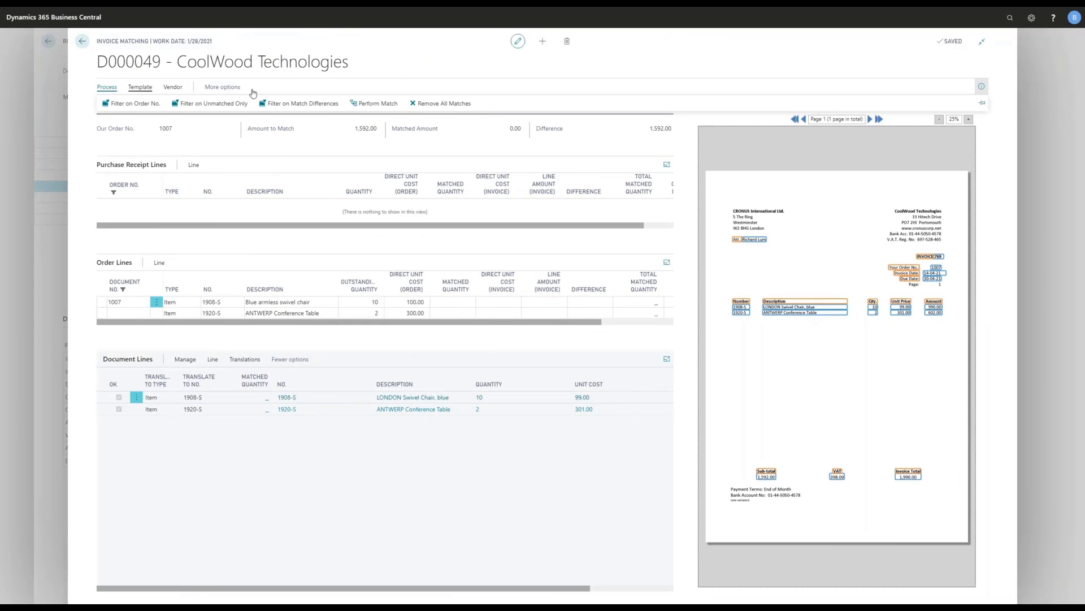
{"action": "left_click", "coordinate": [388, 107]}
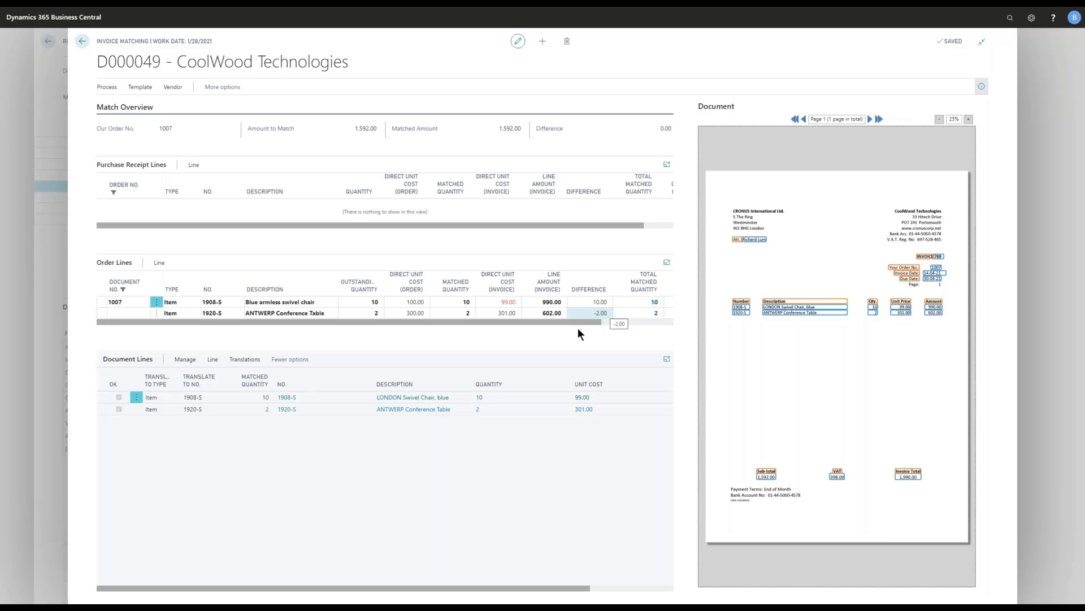
{"action": "left_click", "coordinate": [83, 42]}
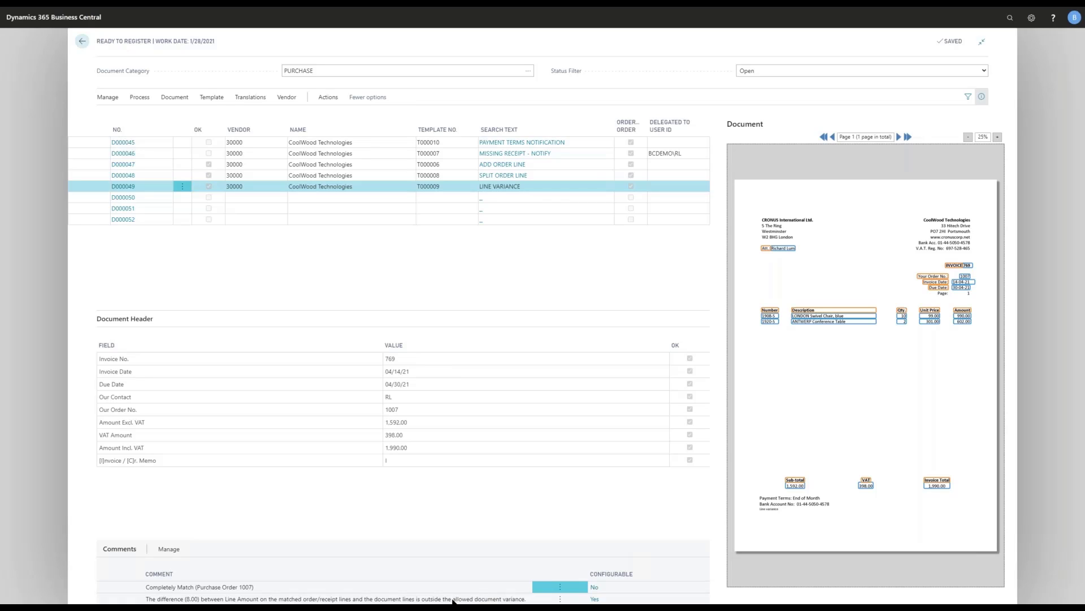
Step: Review the user-defined comment type in the message setup of the line amount difference comment
{"action": "left_click", "coordinate": [594, 599]}
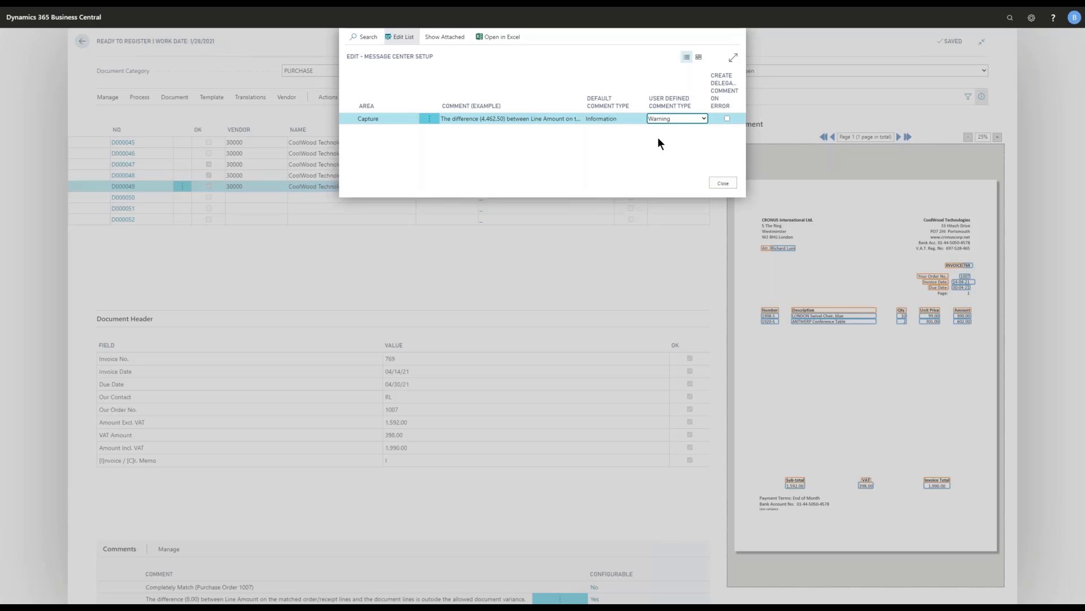
{"action": "left_click", "coordinate": [703, 117]}
{"action": "left_click", "coordinate": [661, 143]}
{"action": "mouse_move", "coordinate": [722, 113]}
{"action": "left_click", "coordinate": [715, 183]}
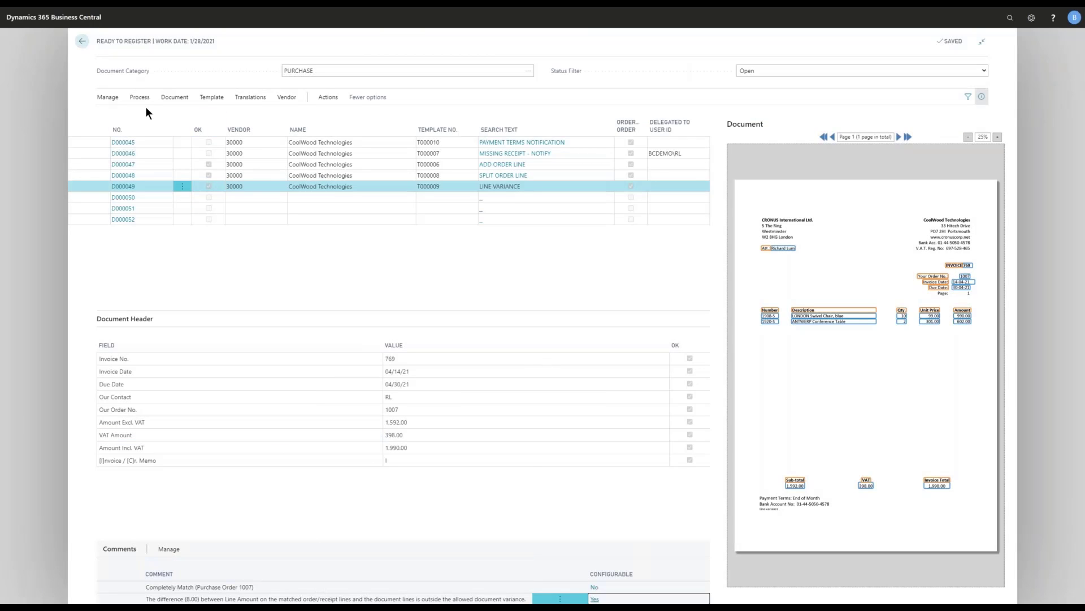
Step: Set the maximum variance percentage allowed on template T000009 to 10, and rerun field recognition on document D000049
{"action": "left_click", "coordinate": [211, 97]}
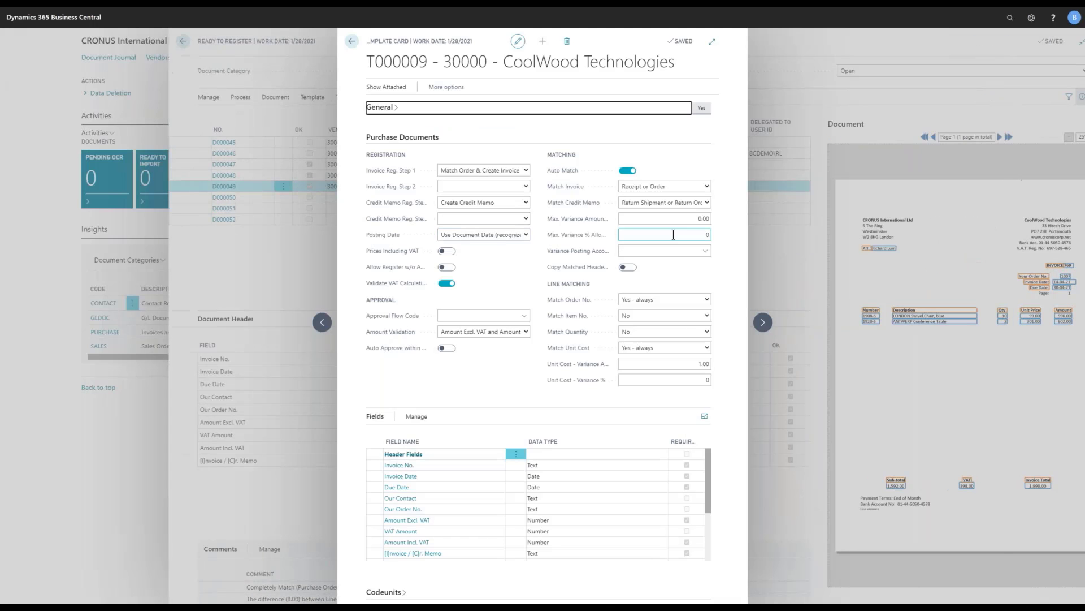
{"action": "left_click", "coordinate": [707, 234]}
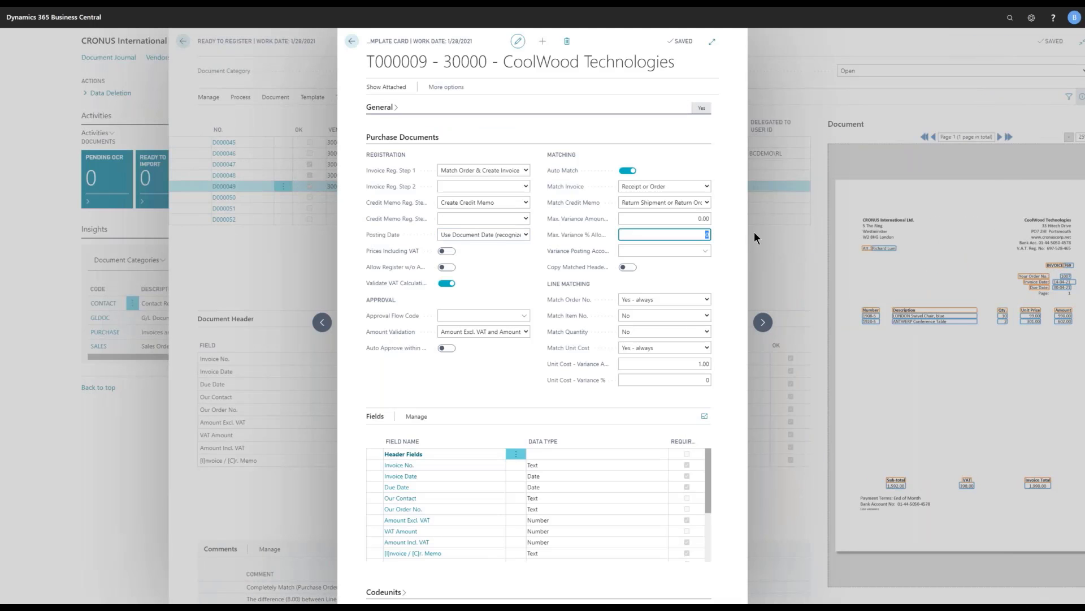
{"action": "type", "text": "10"}
{"action": "key", "text": "Tab"}
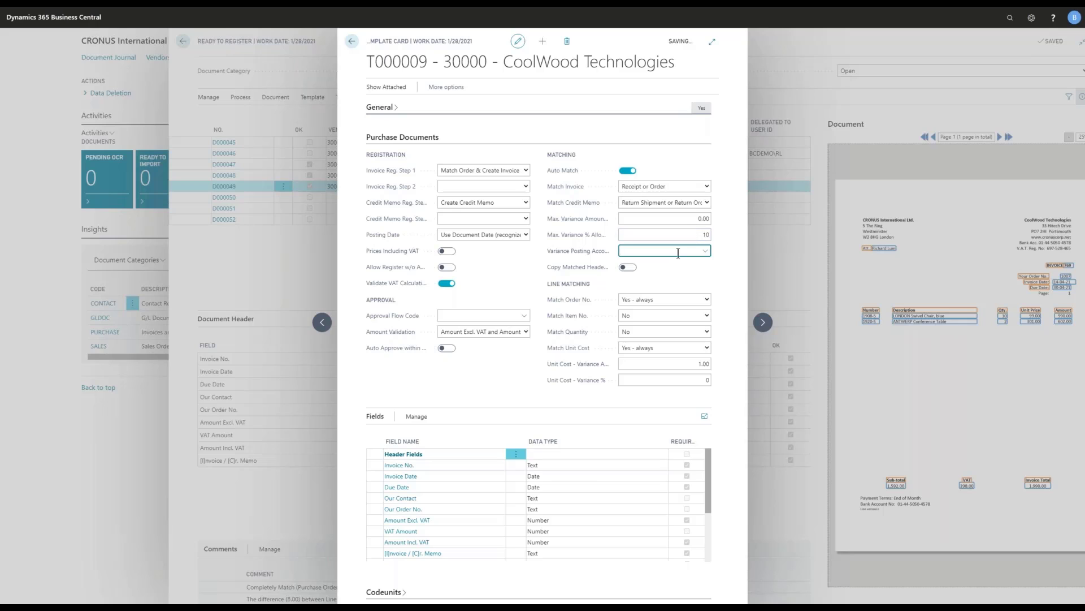
{"action": "left_click", "coordinate": [353, 42]}
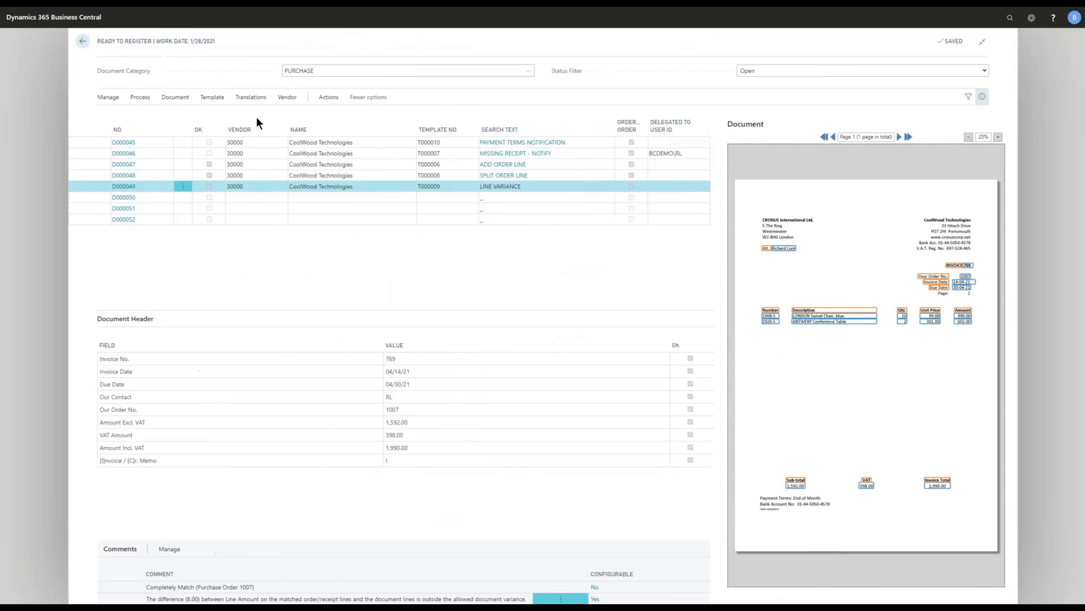
{"action": "left_click", "coordinate": [139, 97]}
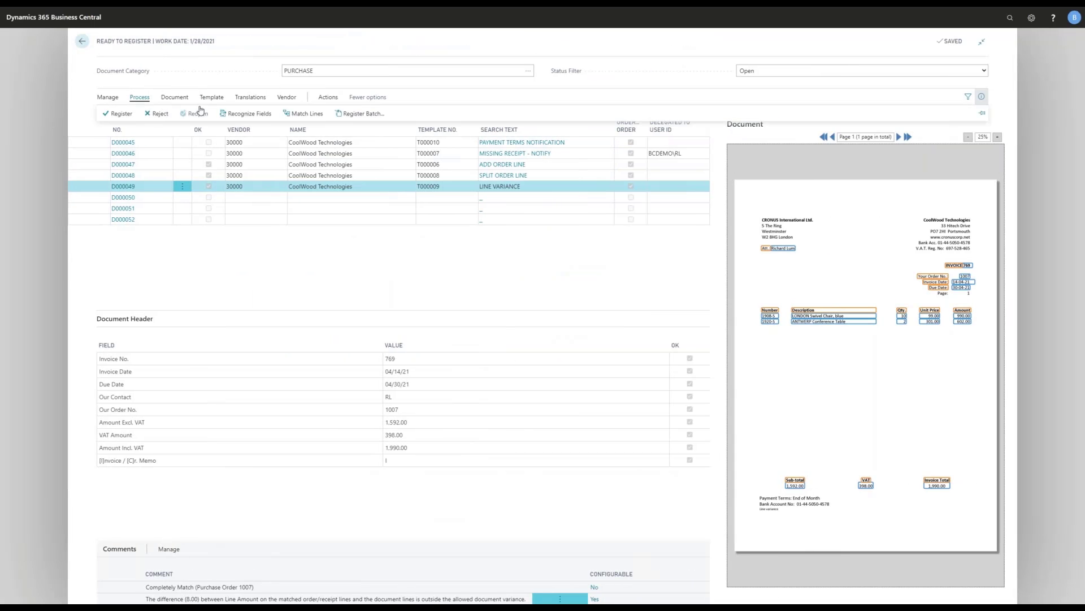
{"action": "left_click", "coordinate": [246, 113]}
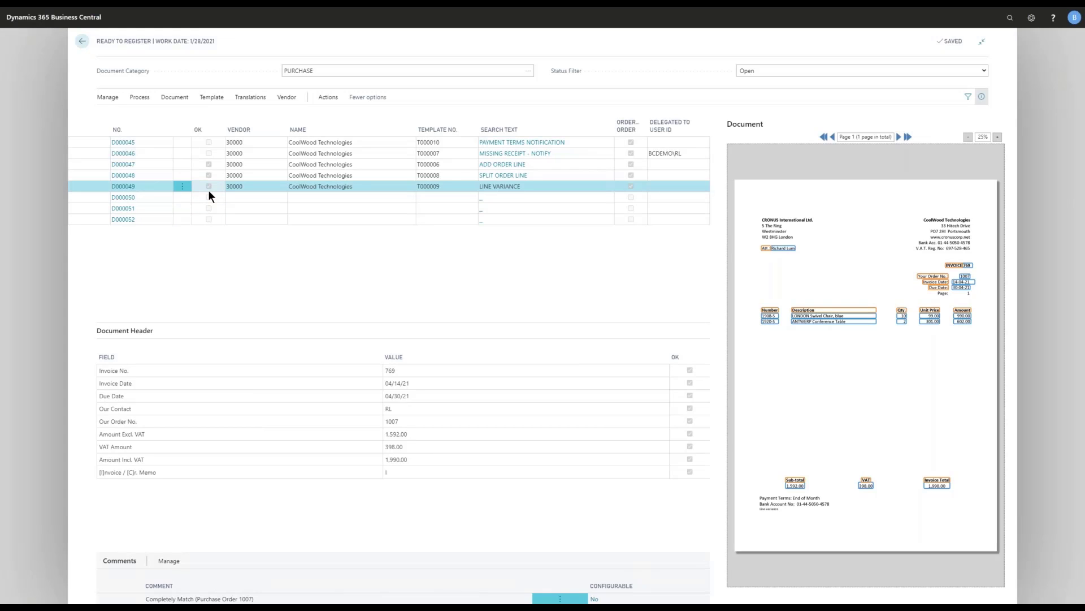
Step: Review the maximum variance amount and percentage settings on the template card of document D000049
{"action": "left_click", "coordinate": [212, 99]}
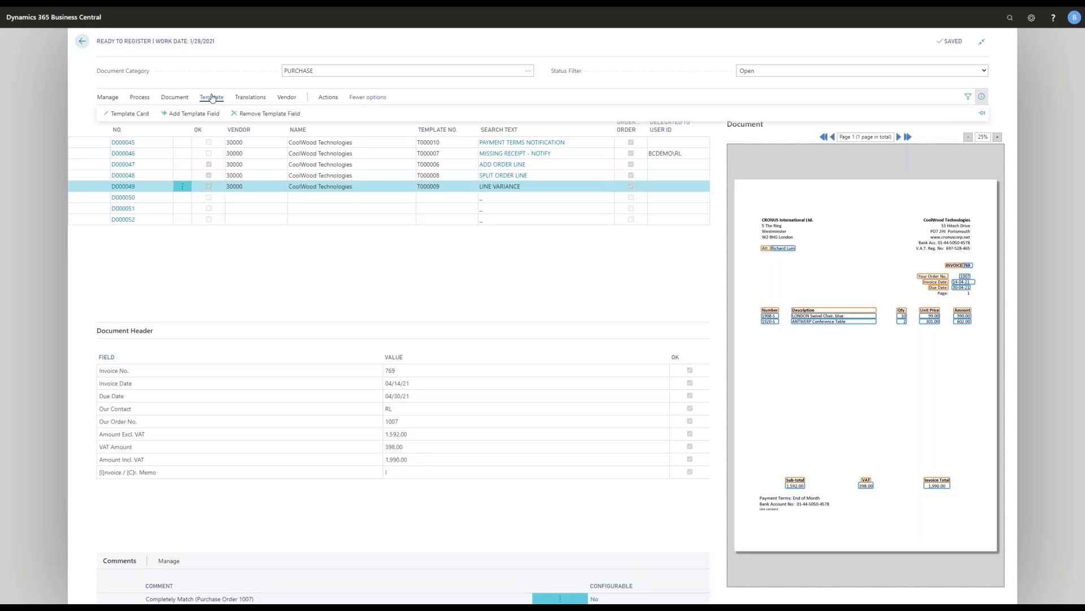
{"action": "left_click", "coordinate": [129, 113]}
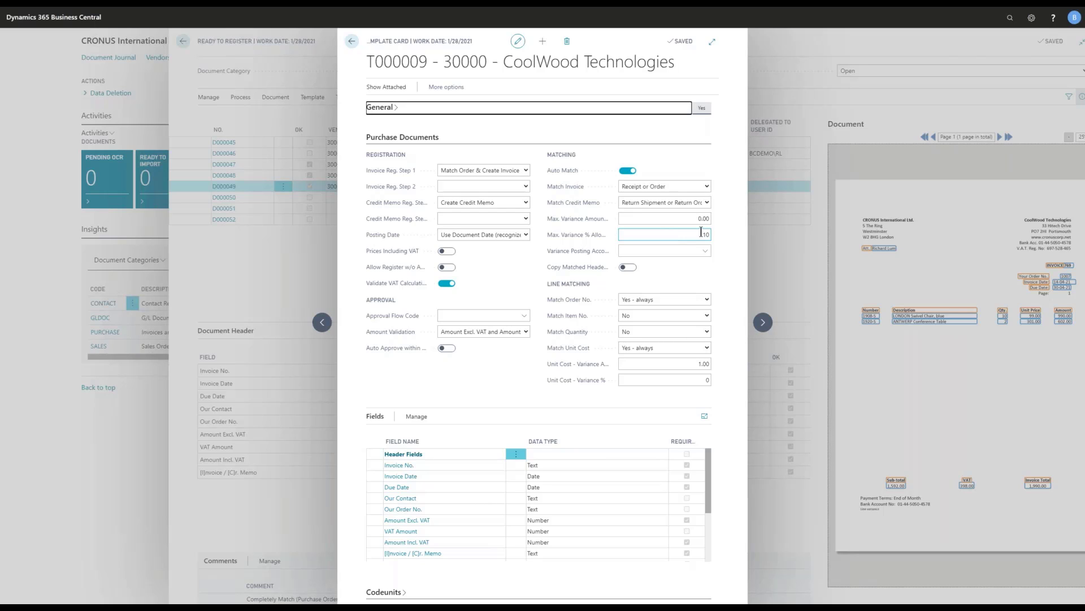
{"action": "left_click", "coordinate": [700, 219]}
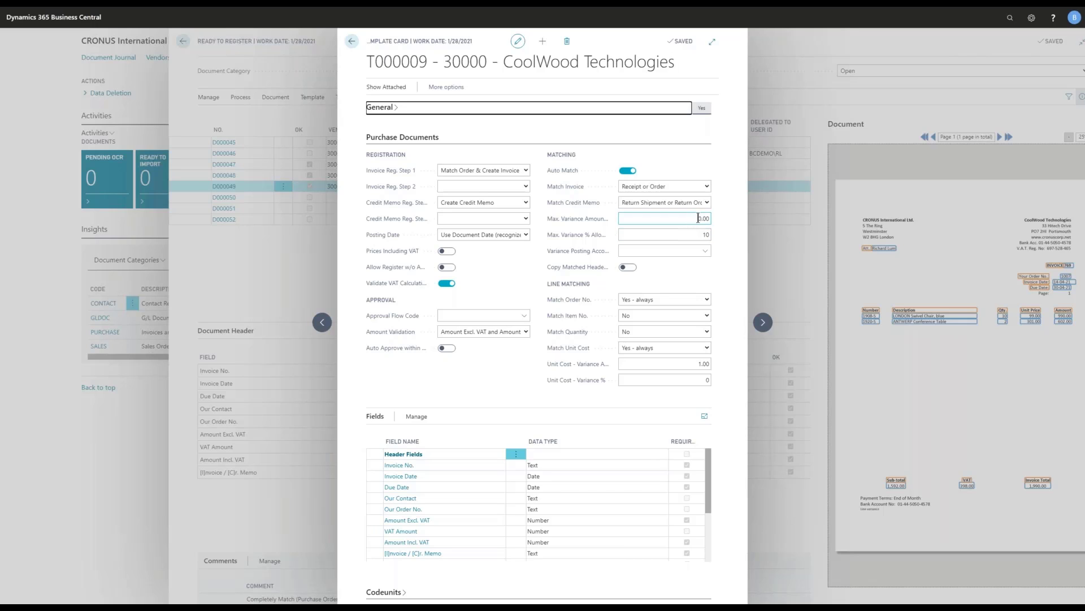
{"action": "left_click", "coordinate": [697, 235]}
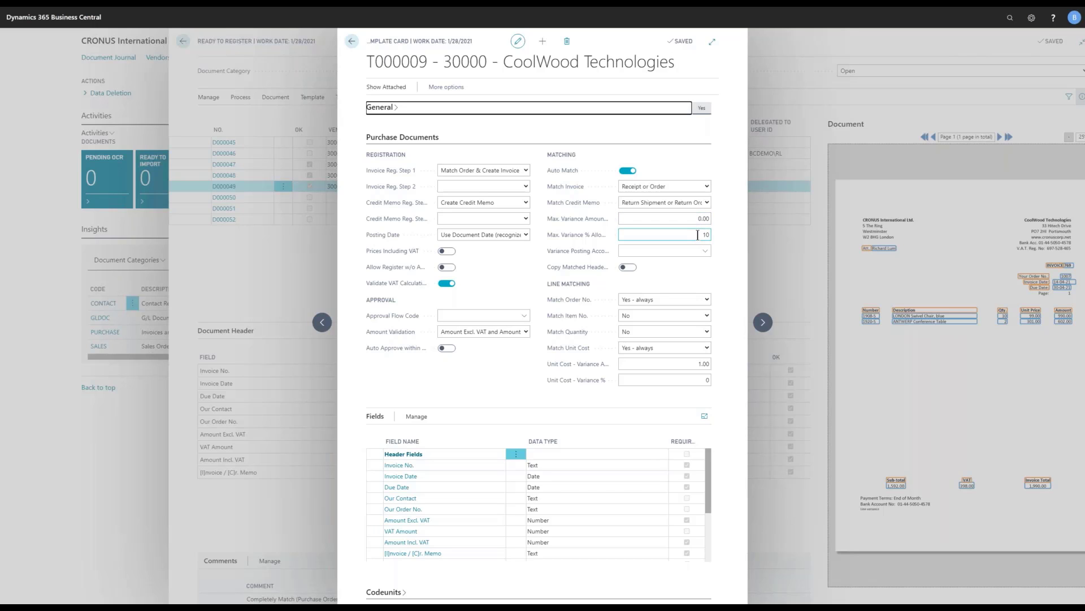
{"action": "left_click", "coordinate": [351, 42]}
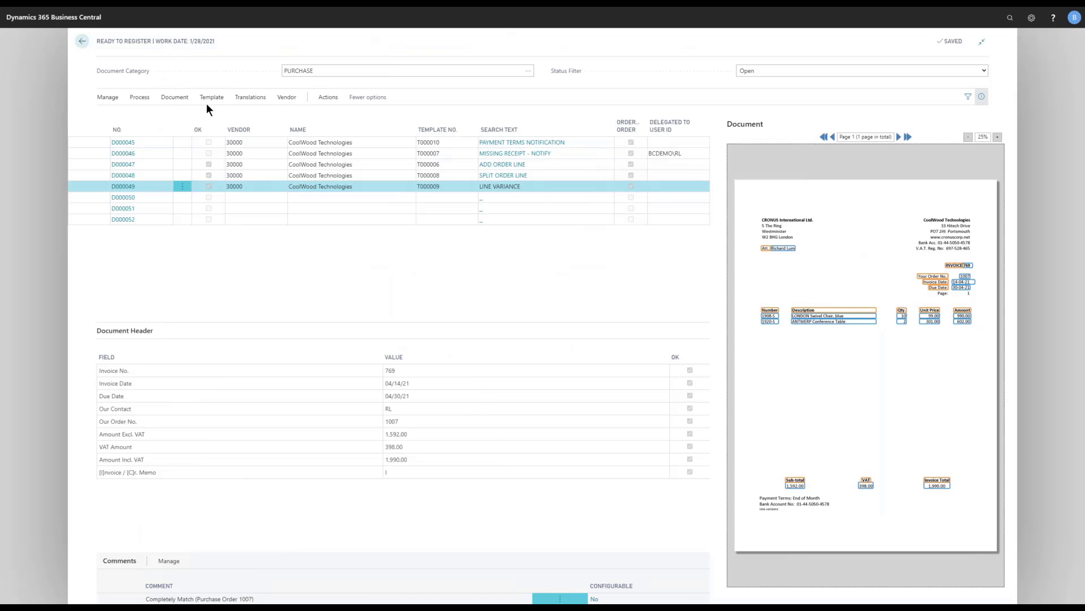
Step: Run field recognition on document D000050
{"action": "left_click", "coordinate": [322, 197]}
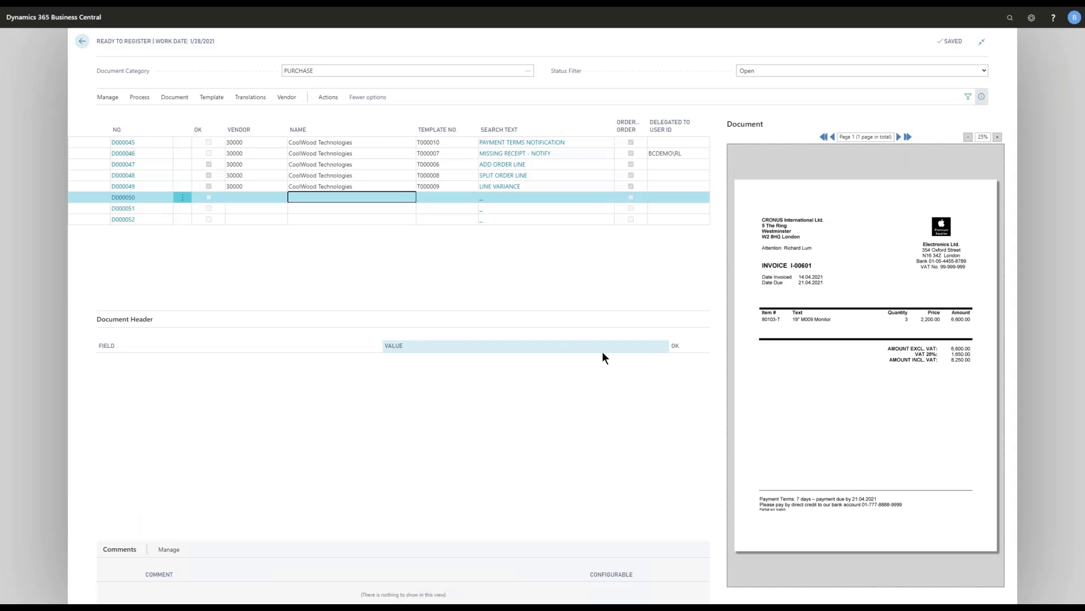
{"action": "left_click", "coordinate": [138, 100]}
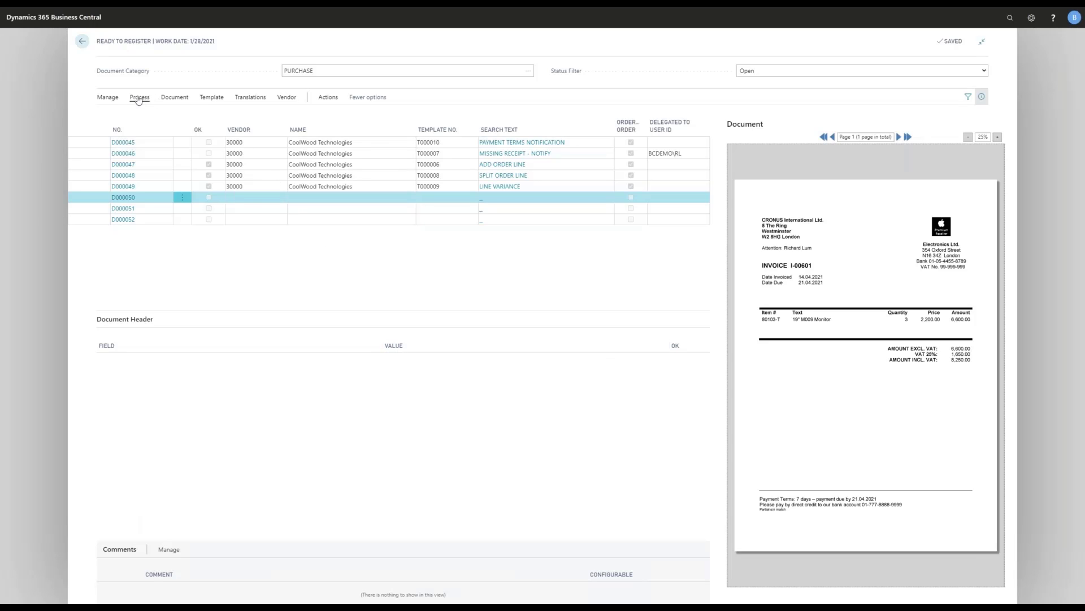
{"action": "left_click", "coordinate": [253, 115]}
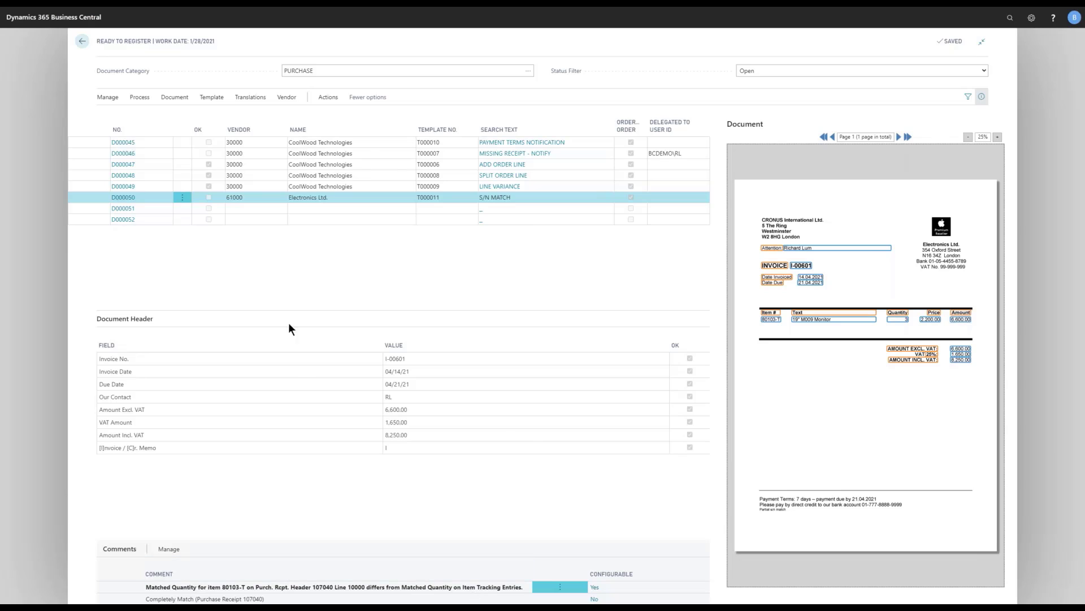
Step: Open the invoice matching page for document D000050 and show the item tracking entries of its purchase receipt line
{"action": "left_click", "coordinate": [142, 99]}
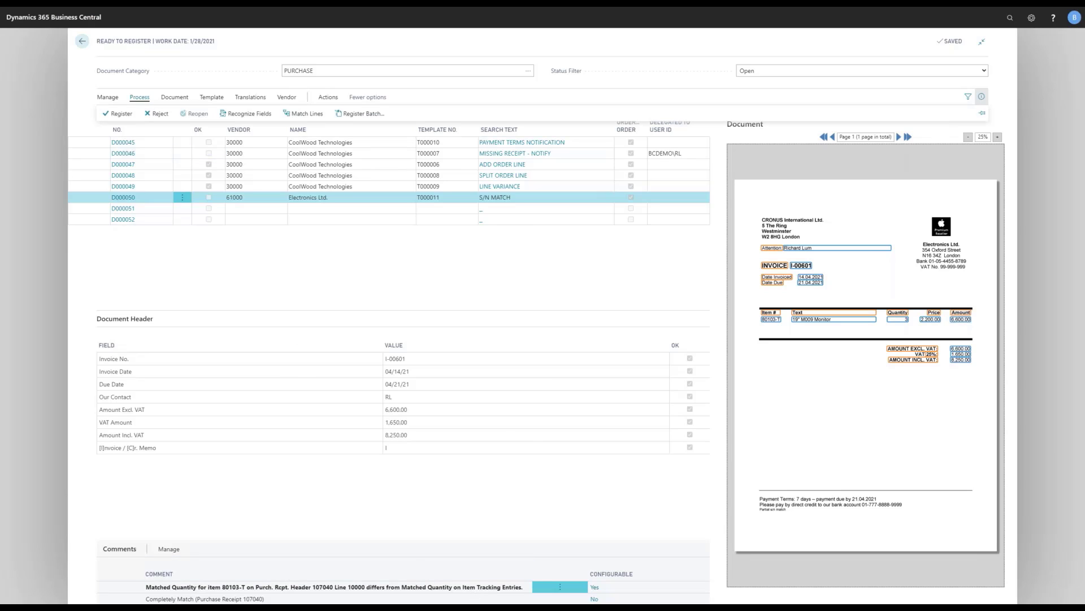
{"action": "left_click", "coordinate": [304, 113]}
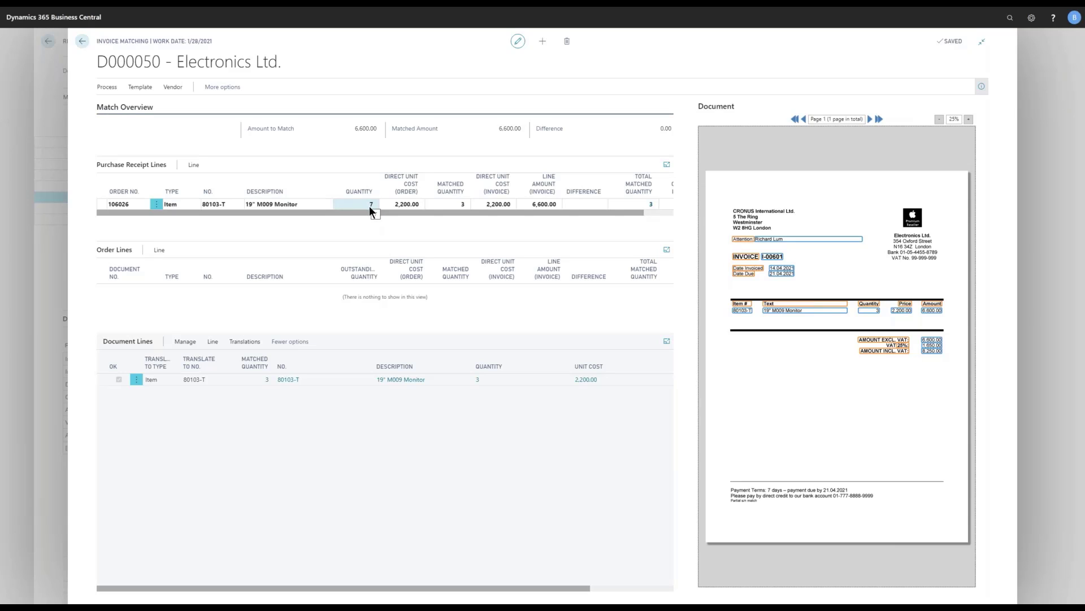
{"action": "left_click", "coordinate": [193, 164]}
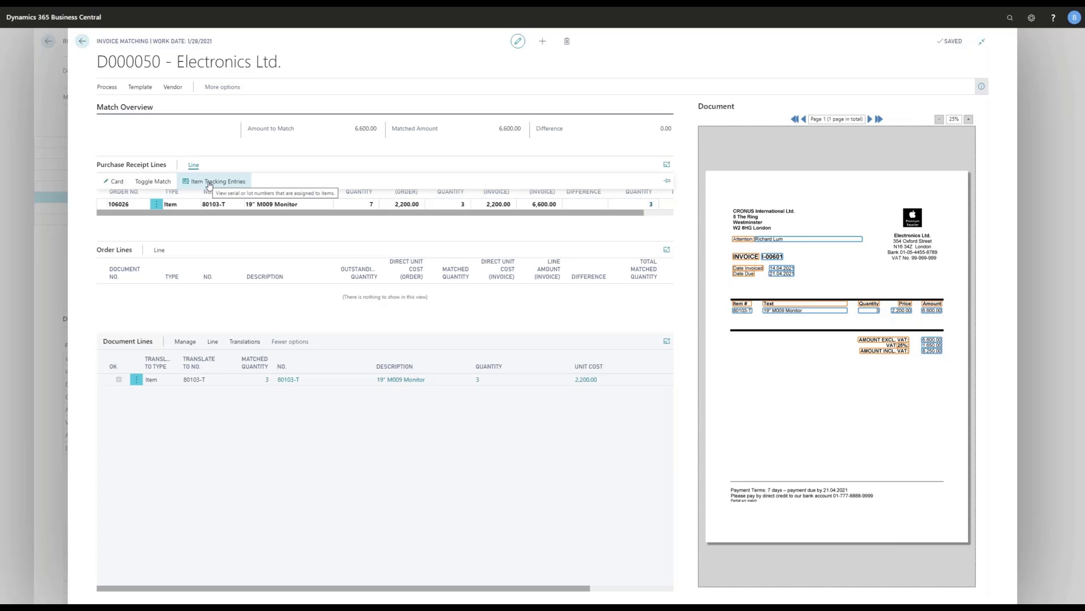
{"action": "left_click", "coordinate": [209, 182]}
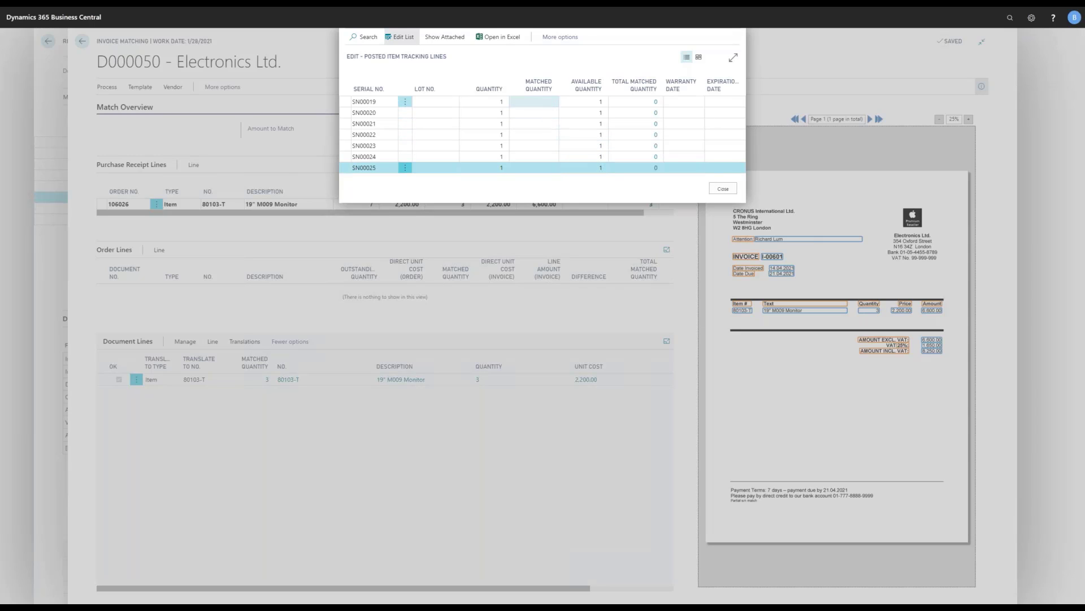
Step: Set the matched quantity to 1 for serial numbers SN00019, SN00020 and SN00025, and leave the invoice matching of document D000050
{"action": "left_click", "coordinate": [557, 102]}
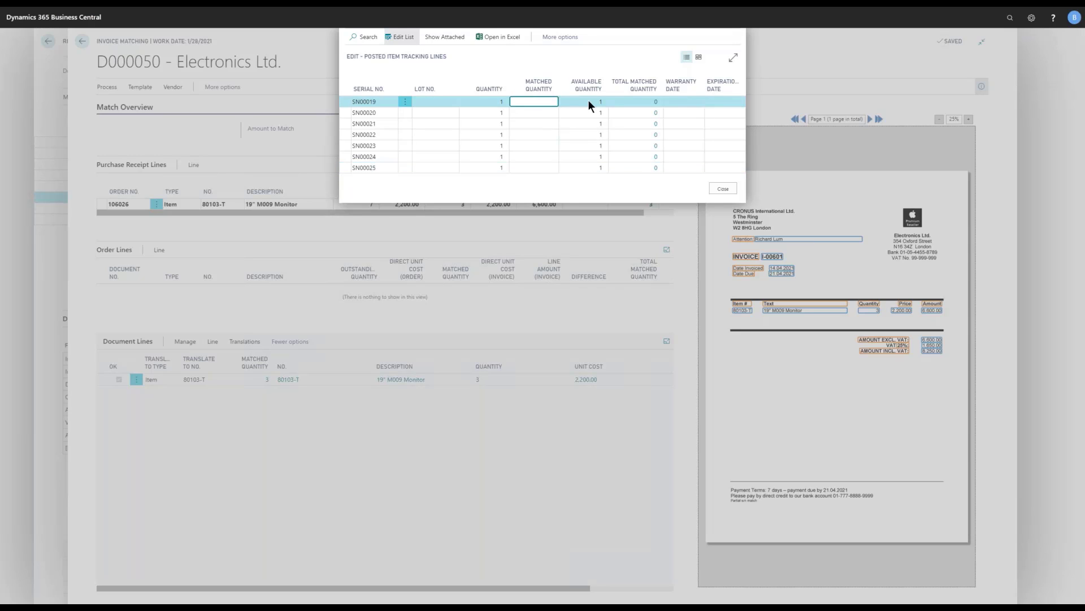
{"action": "type", "text": "1"}
{"action": "key", "text": "Down"}
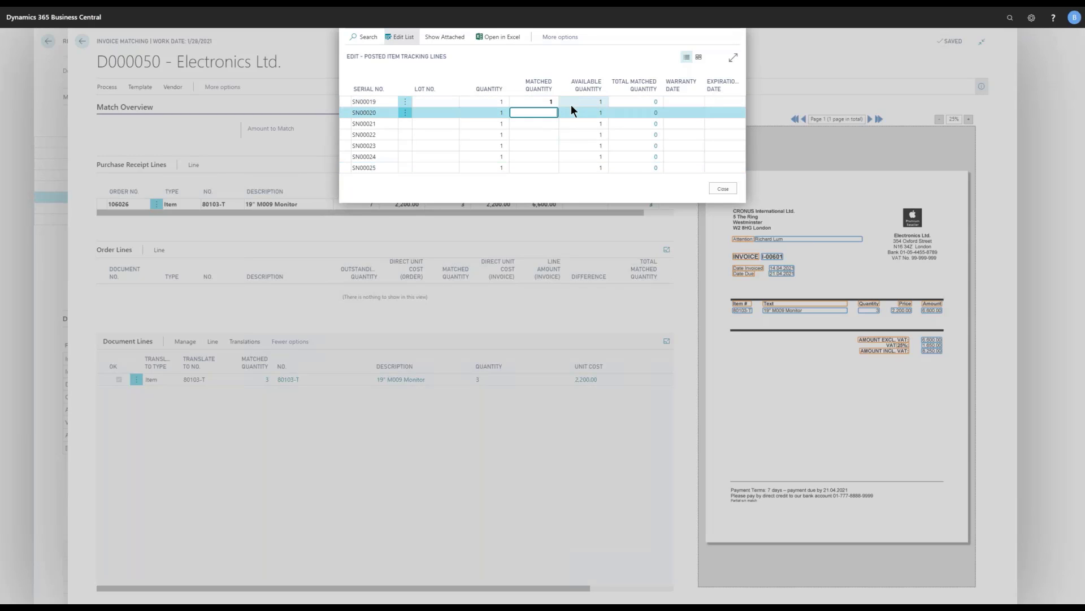
{"action": "type", "text": "1"}
{"action": "key", "text": "Down"}
{"action": "key", "text": "Down"}
{"action": "key", "text": "Down"}
{"action": "key", "text": "Down"}
{"action": "key", "text": "Down"}
{"action": "type", "text": "1"}
{"action": "key", "text": "Up"}
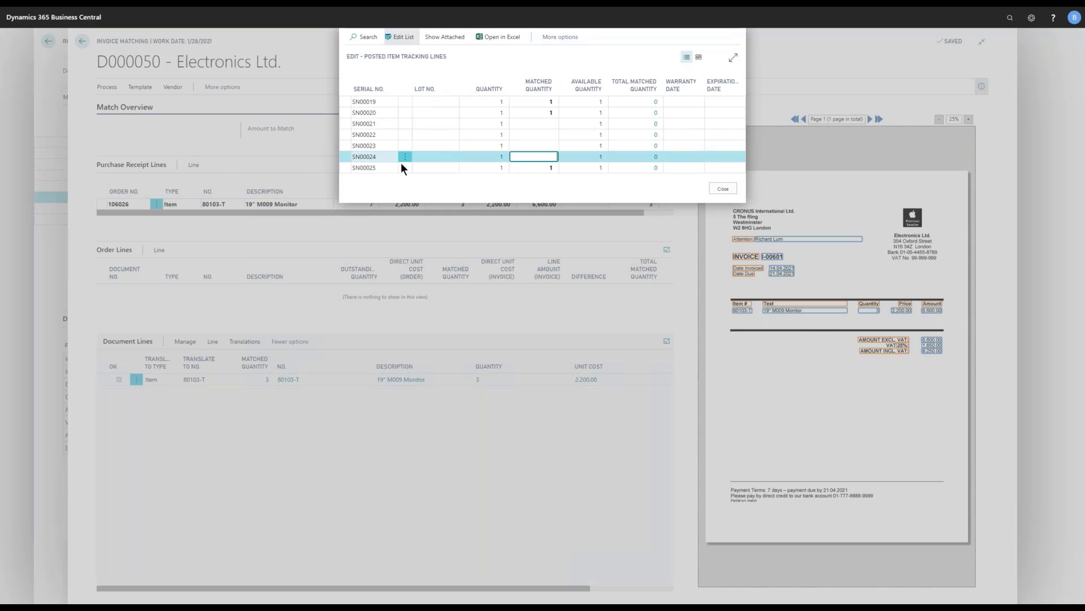
{"action": "left_click", "coordinate": [725, 189]}
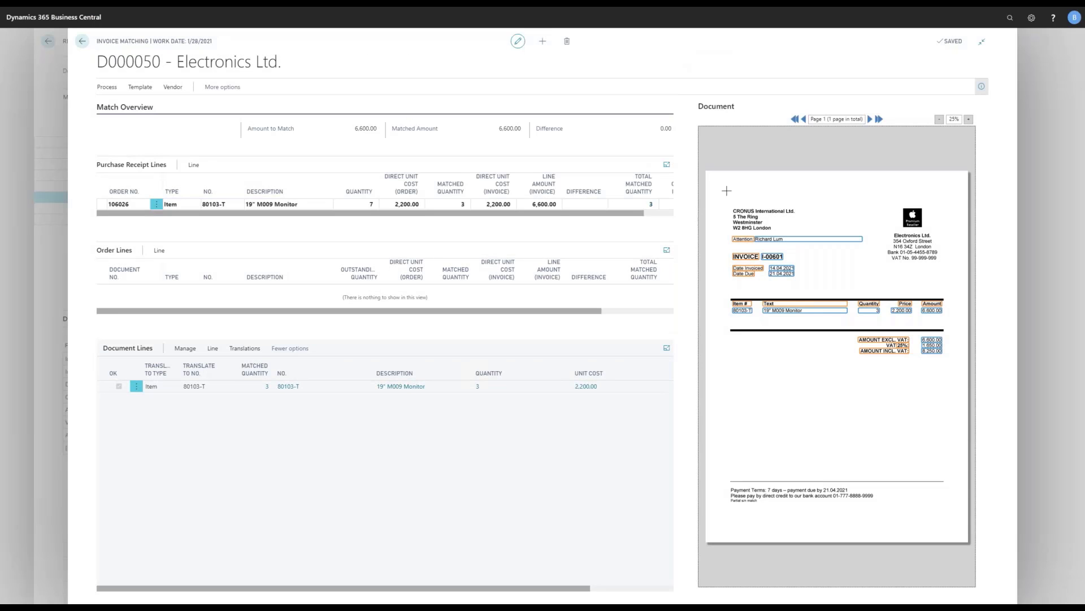
{"action": "key", "text": "Escape"}
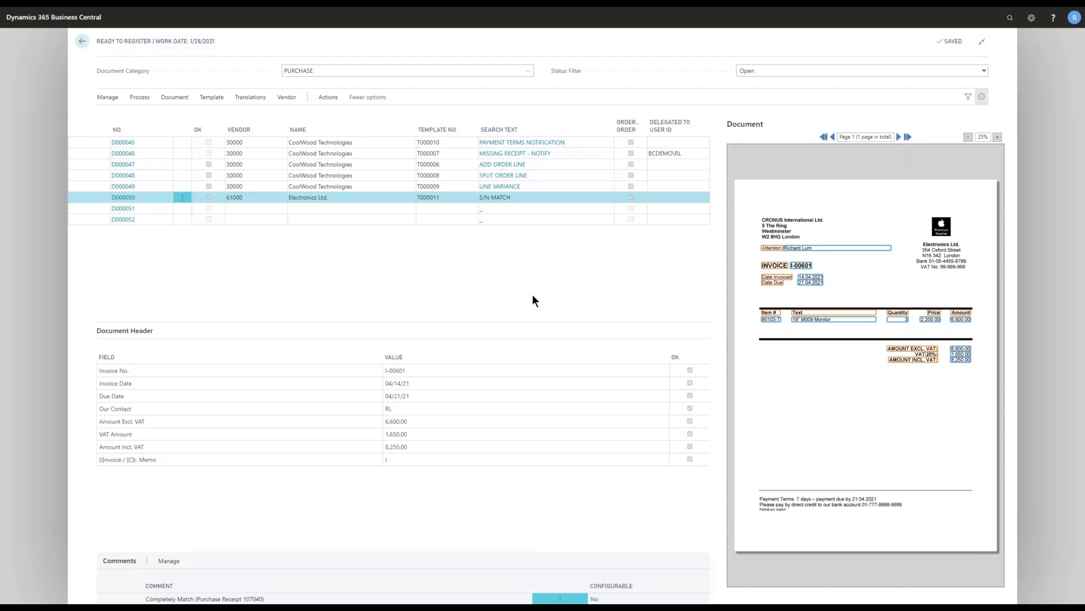
Step: Run field recognition on document D000051
{"action": "left_click", "coordinate": [386, 208]}
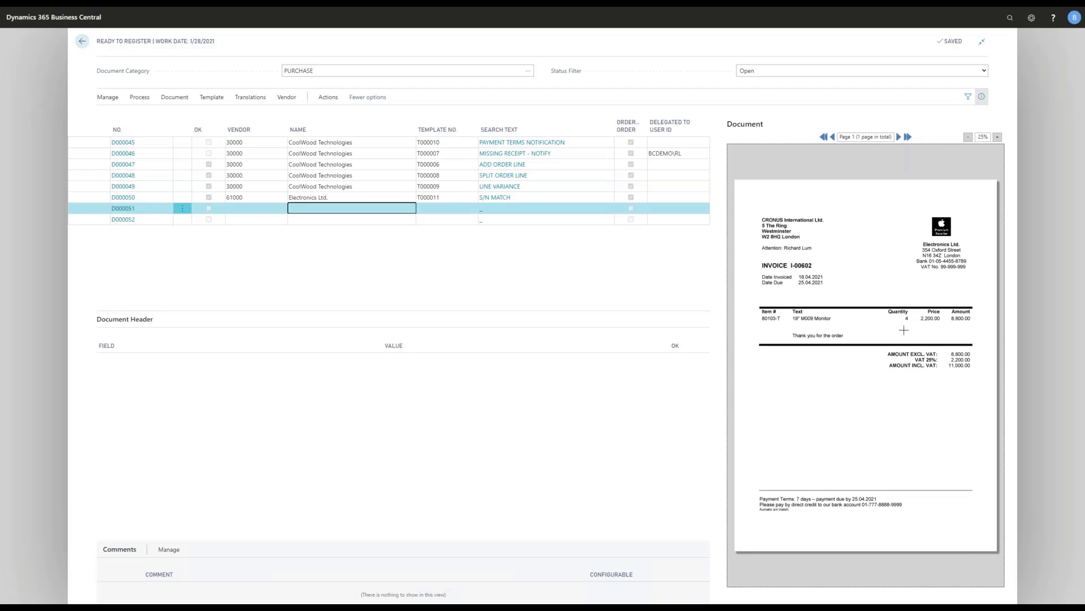
{"action": "left_click", "coordinate": [139, 100]}
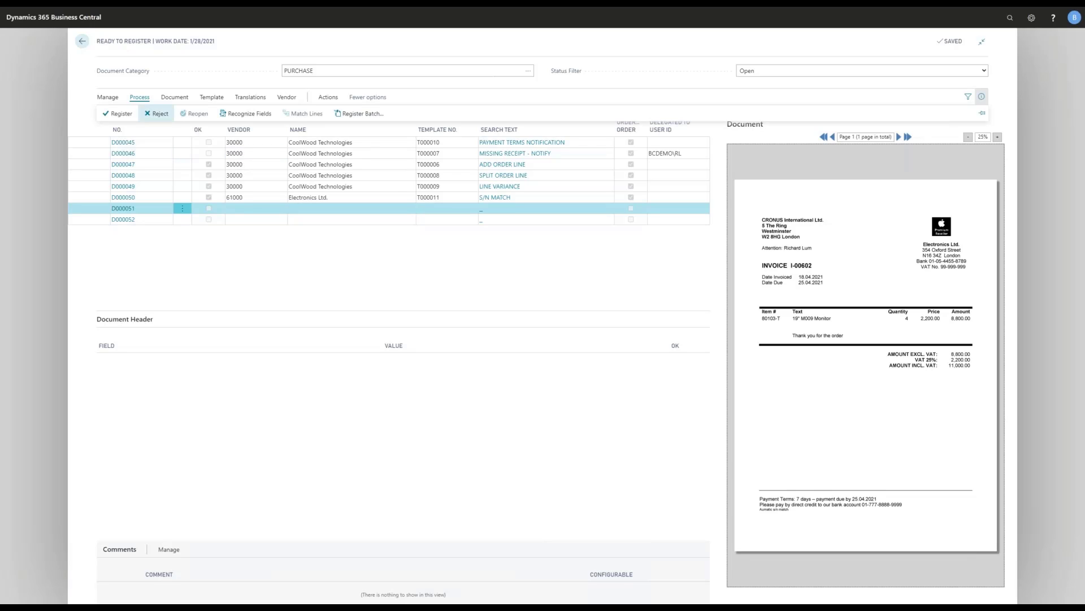
{"action": "left_click", "coordinate": [251, 113]}
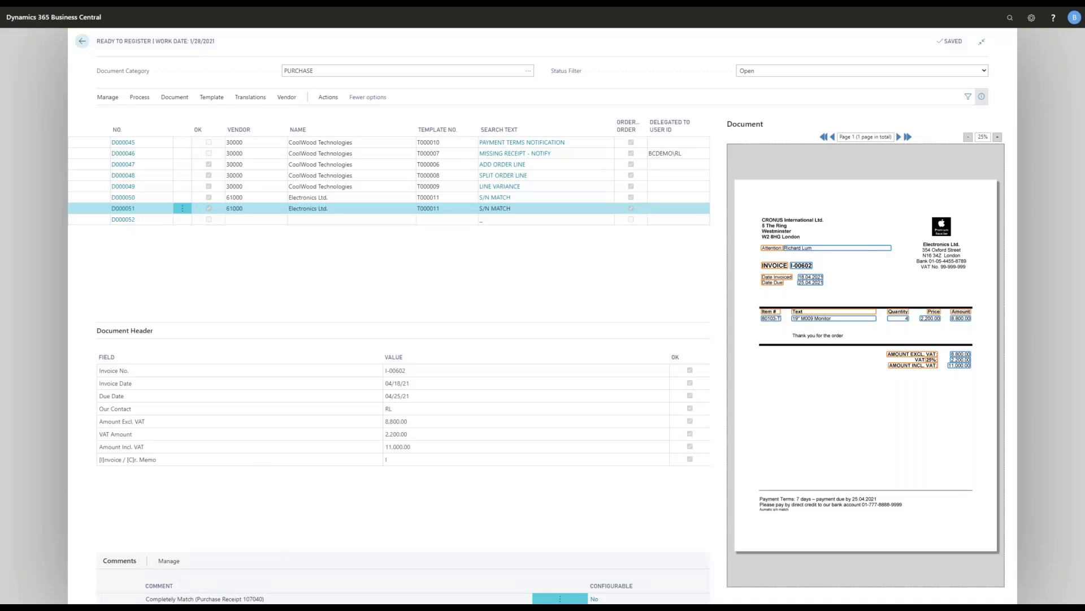
Step: Review the item tracking entries of the purchase receipt line in the invoice matching of document D000051, and return to the document list
{"action": "left_click", "coordinate": [140, 97]}
{"action": "left_click", "coordinate": [301, 114]}
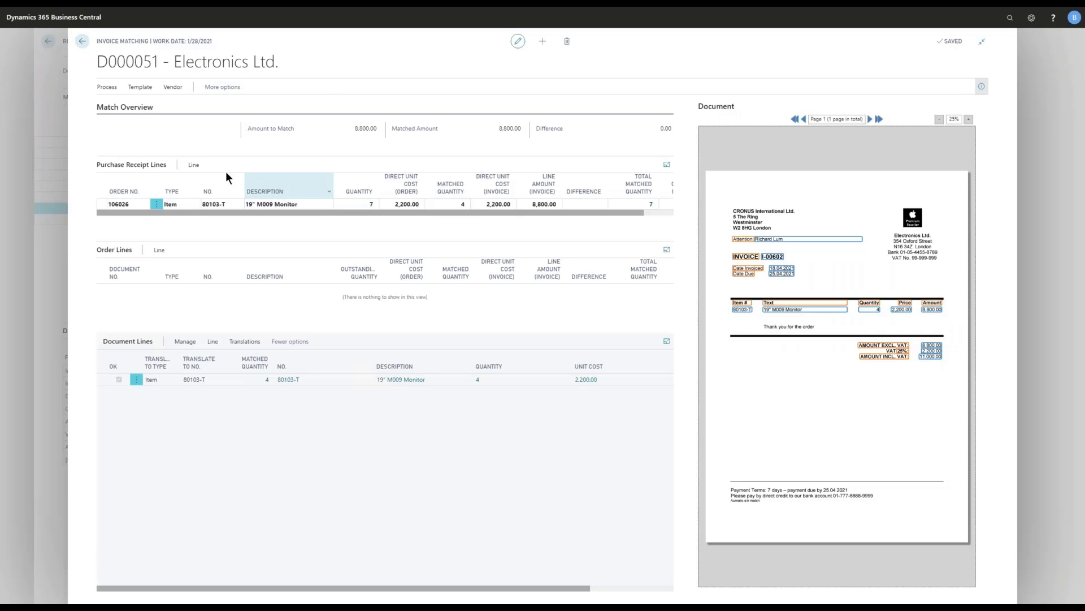
{"action": "left_click", "coordinate": [193, 165]}
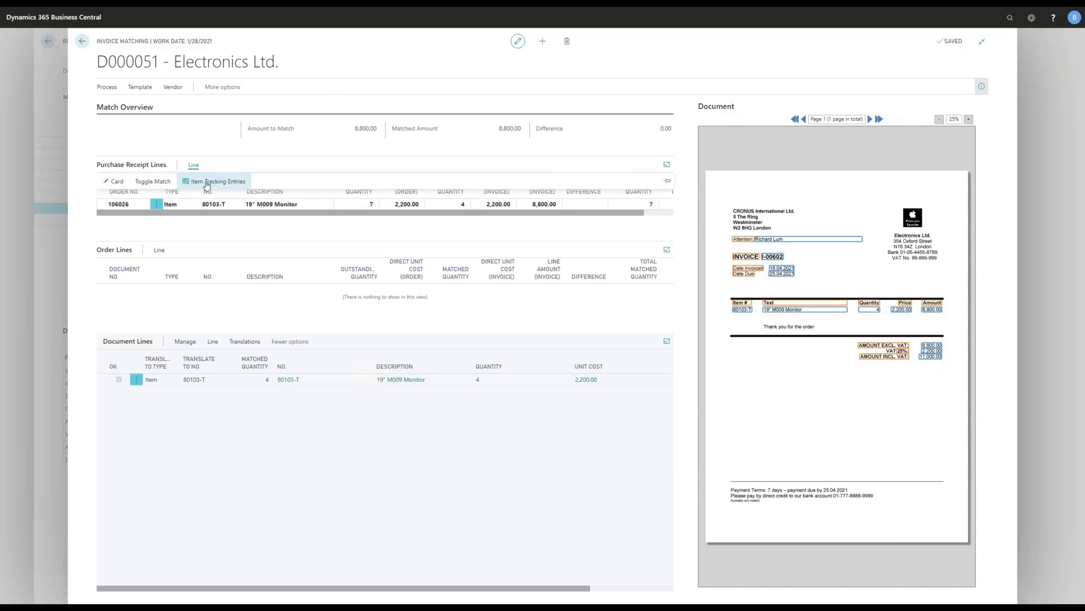
{"action": "left_click", "coordinate": [208, 186]}
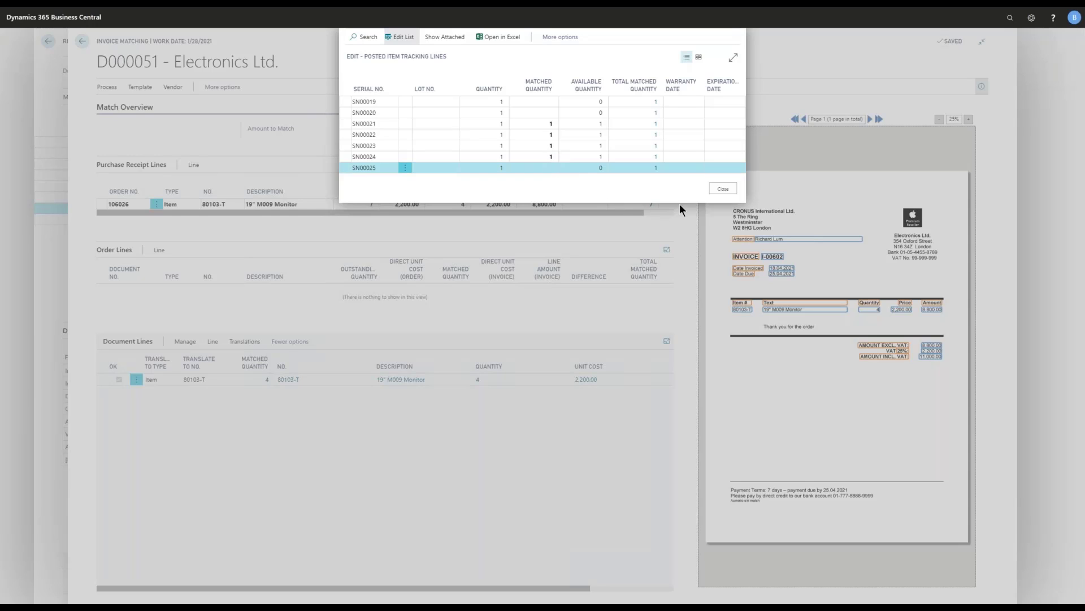
{"action": "left_click", "coordinate": [722, 190]}
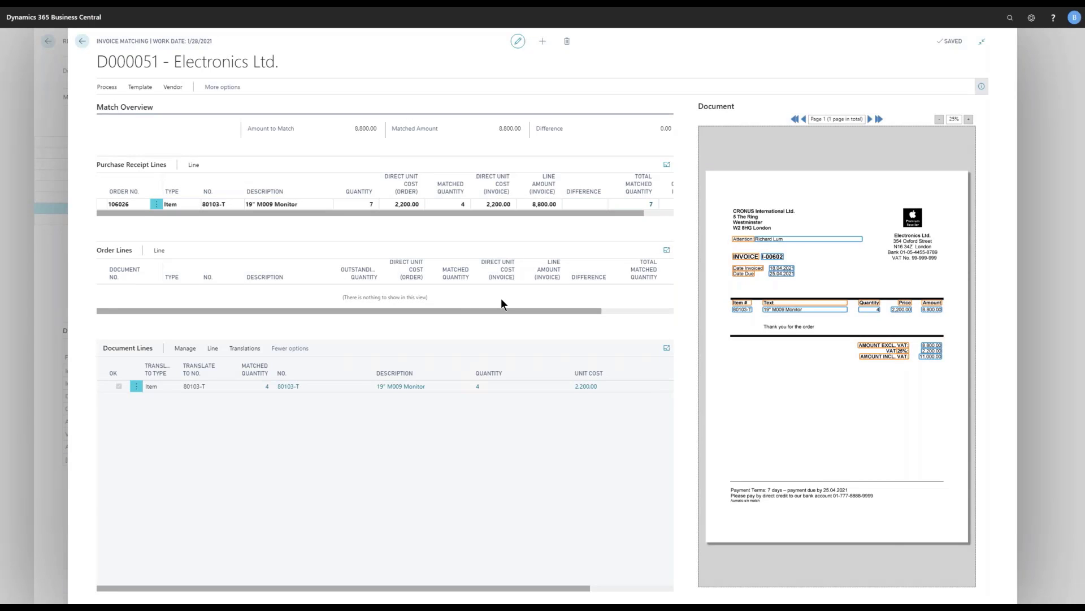
{"action": "key", "text": "Escape"}
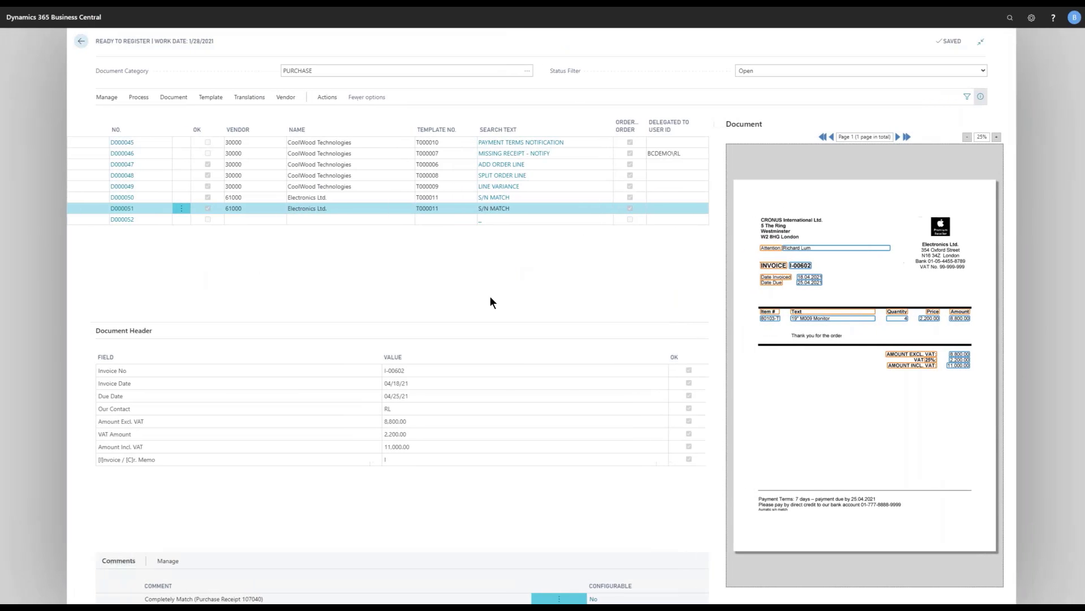
Step: Run field recognition on document D000052
{"action": "left_click", "coordinate": [392, 221]}
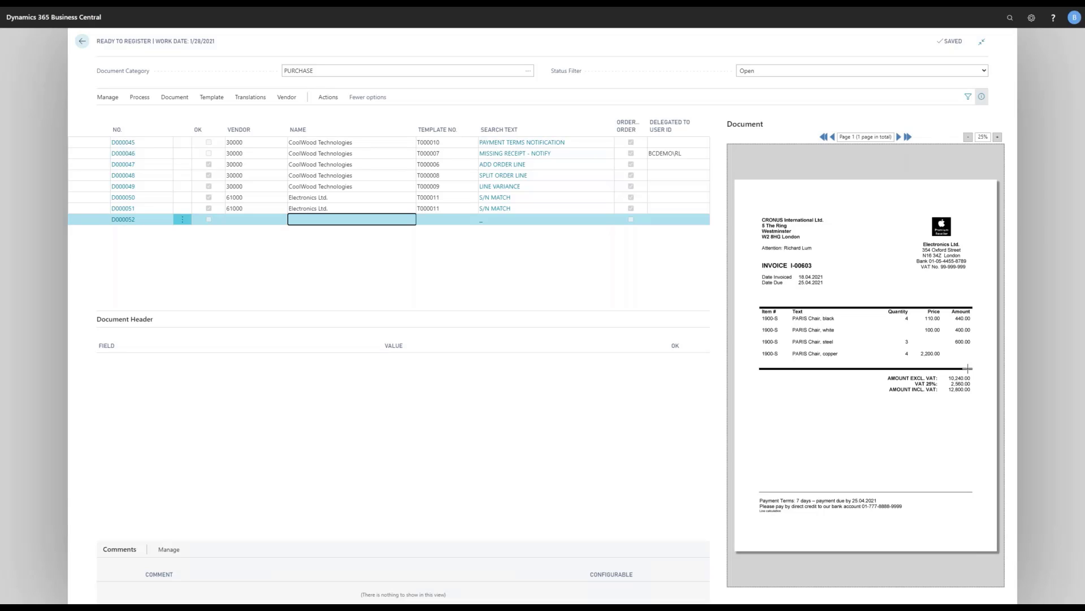
{"action": "left_click", "coordinate": [144, 99]}
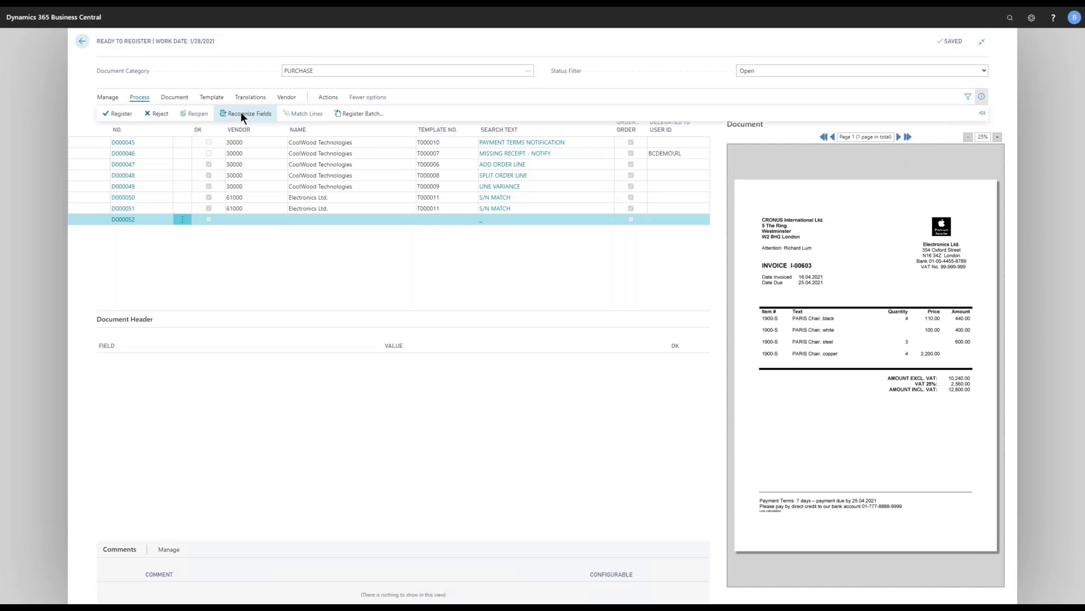
{"action": "left_click", "coordinate": [240, 116]}
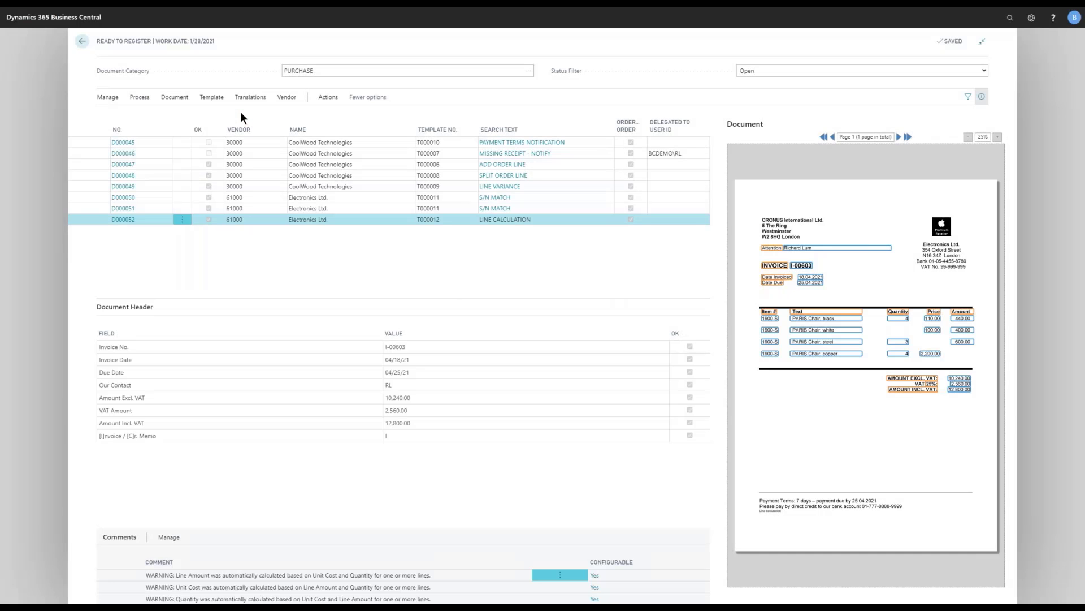
Step: Open the document card of D000052 and check the quantities of the PARIS Chair lines against the invoice
{"action": "left_click", "coordinate": [154, 102]}
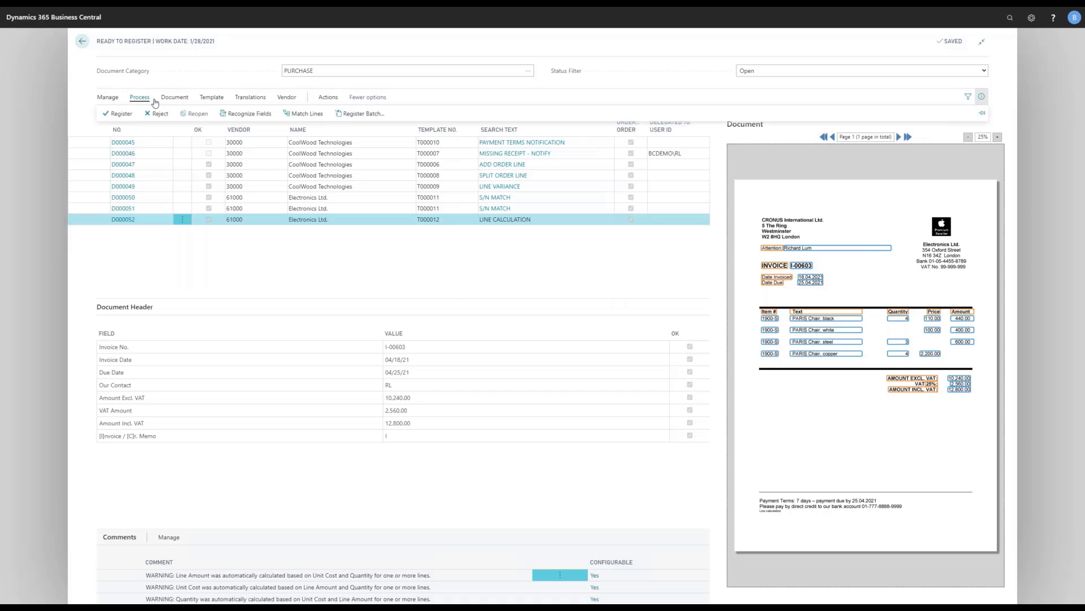
{"action": "left_click", "coordinate": [164, 101]}
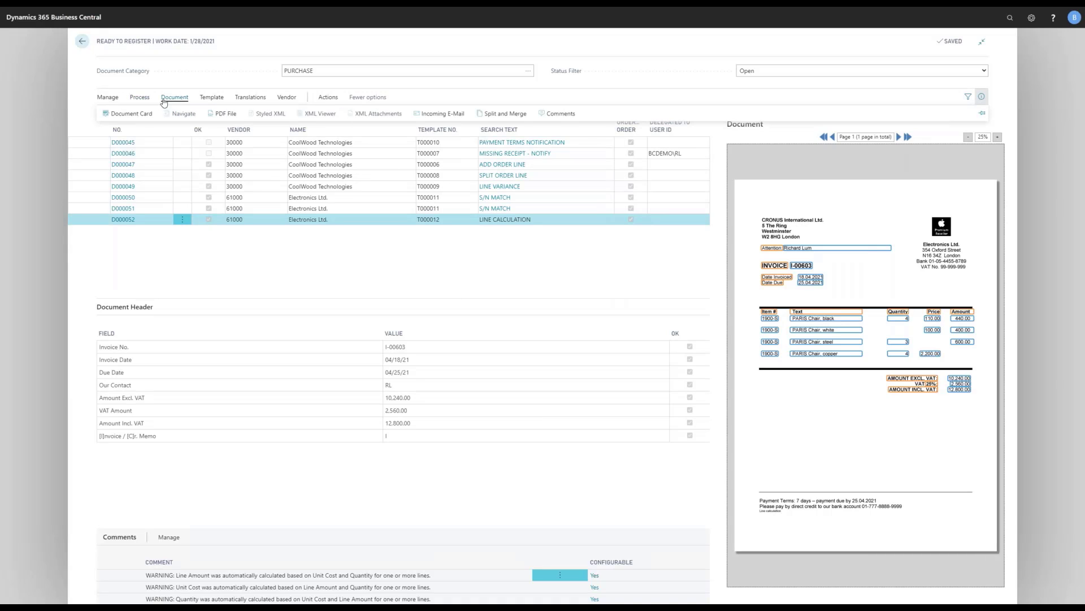
{"action": "left_click", "coordinate": [135, 115]}
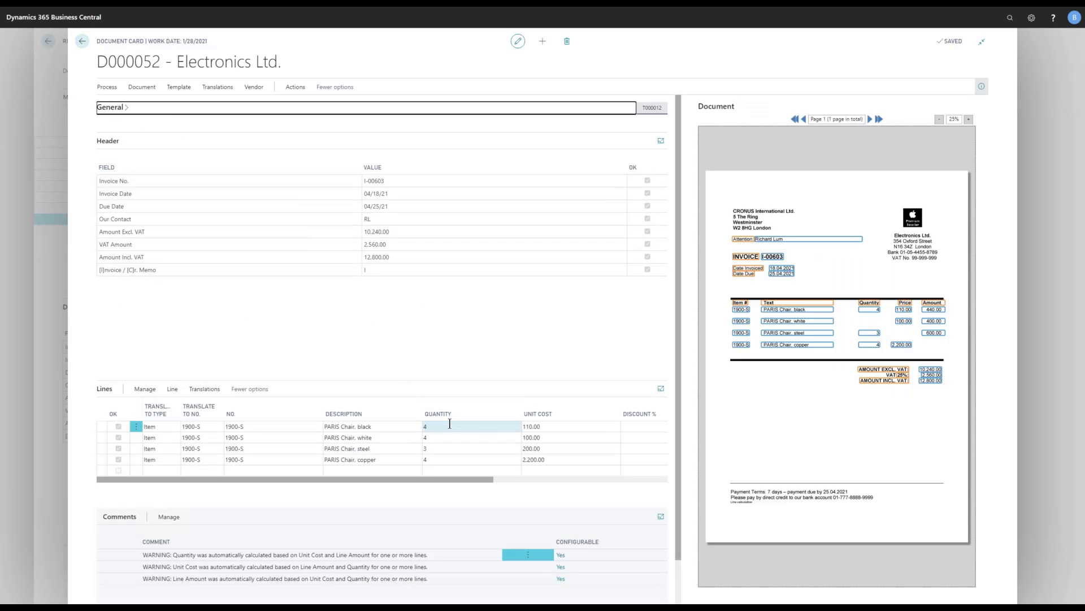
{"action": "left_click", "coordinate": [450, 423]}
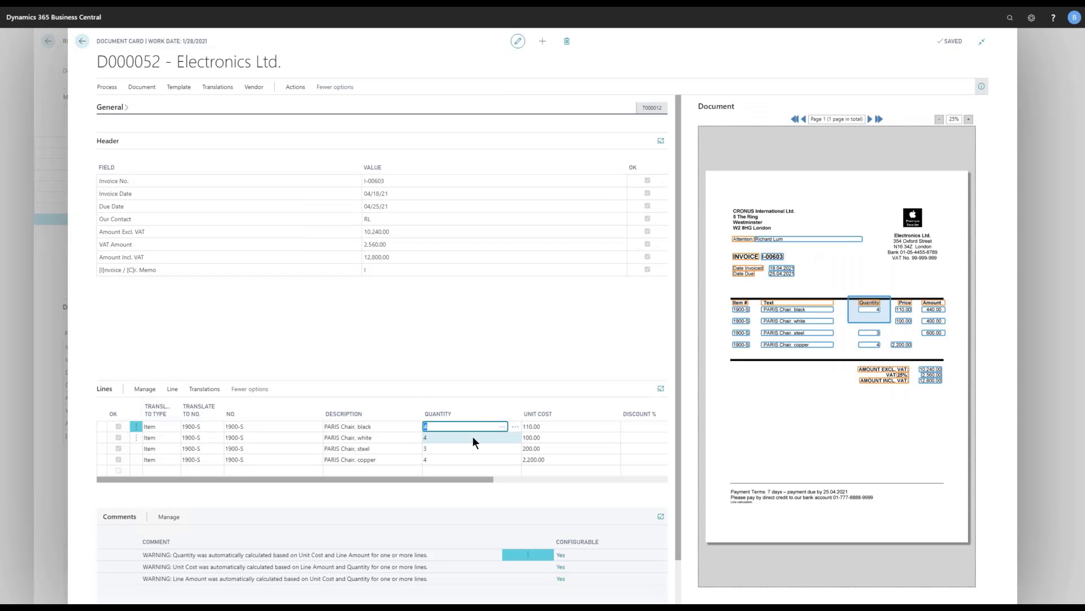
{"action": "left_click", "coordinate": [463, 458]}
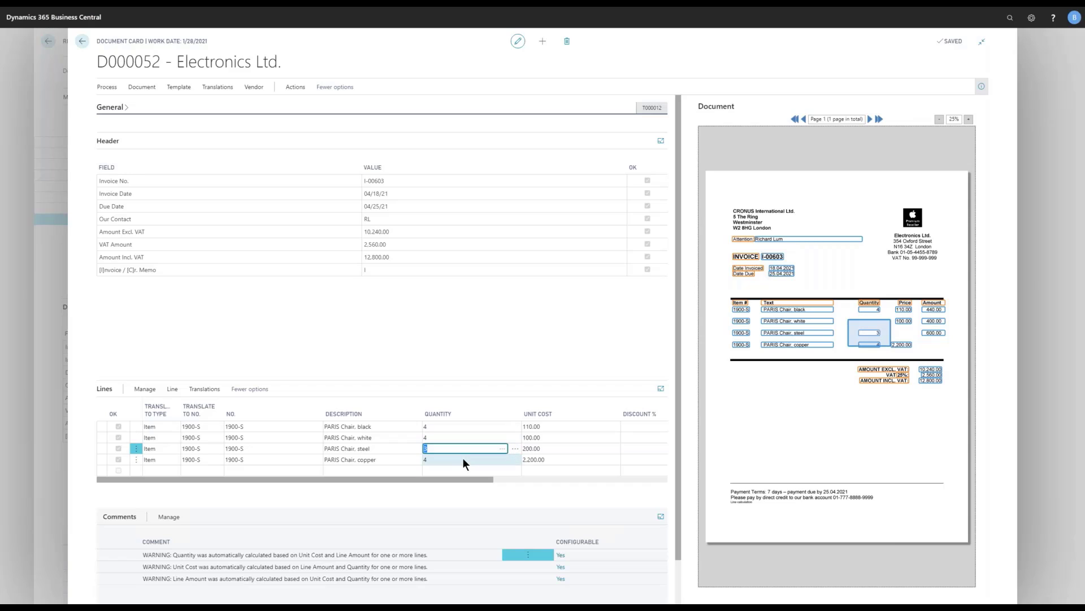
{"action": "left_click", "coordinate": [456, 435]}
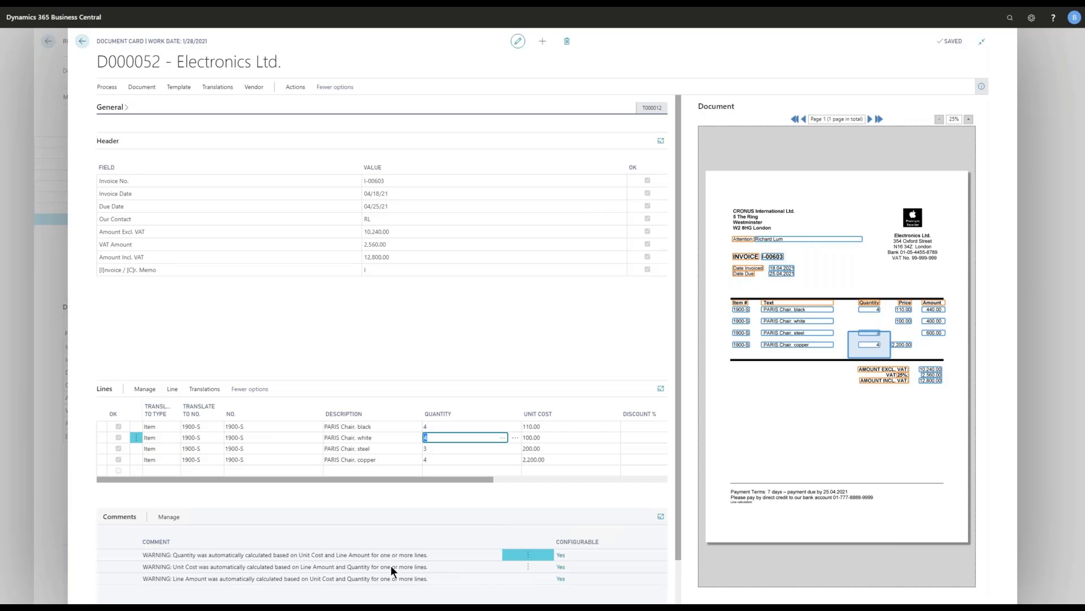
Step: Explore the user-defined comment types, such as Error, for the automatically calculated quantity message, and return to the document list
{"action": "left_click", "coordinate": [562, 557]}
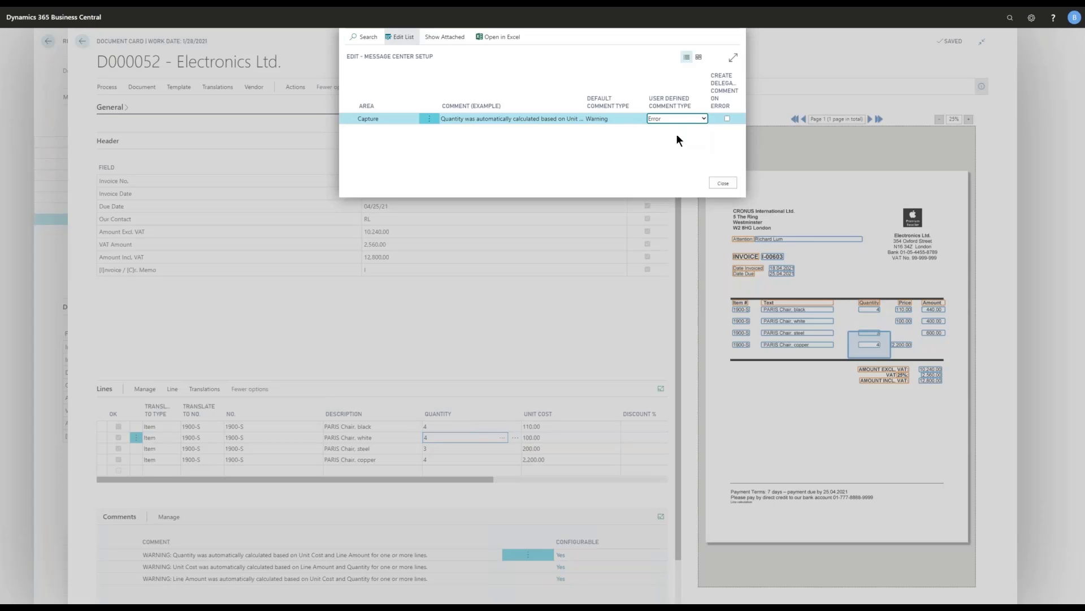
{"action": "left_click", "coordinate": [685, 127]}
{"action": "left_click", "coordinate": [703, 117]}
{"action": "left_click", "coordinate": [677, 137]}
{"action": "left_click", "coordinate": [703, 117]}
{"action": "left_click", "coordinate": [690, 130]}
{"action": "left_click", "coordinate": [722, 183]}
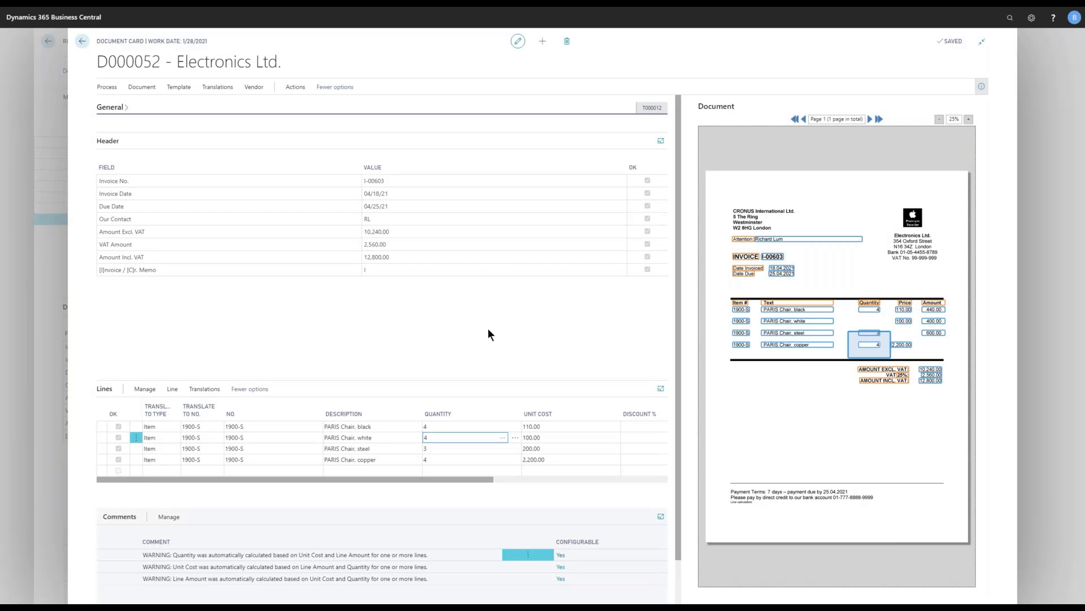
{"action": "left_click", "coordinate": [82, 42]}
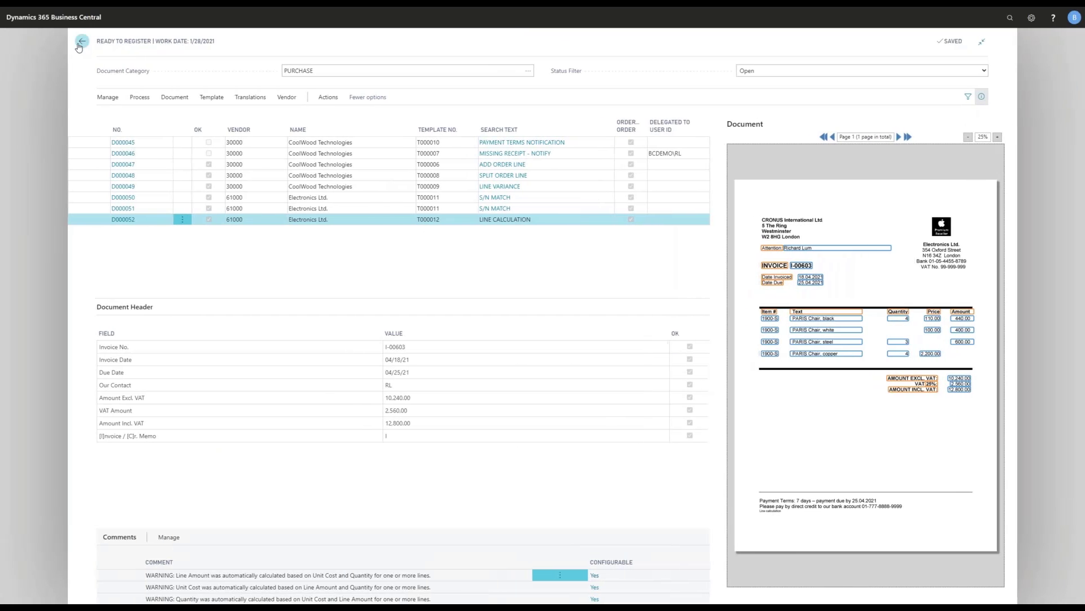